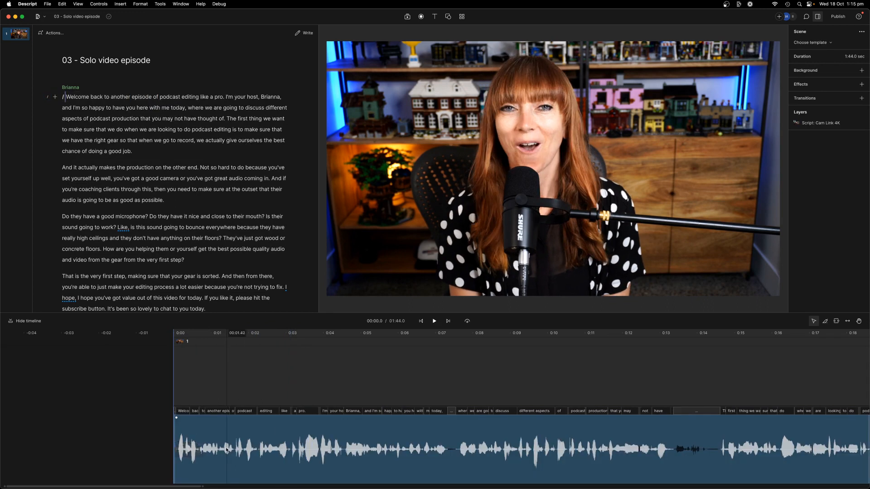
- Play the episode's opening and replay the phrase "editing like a pro" to check its audio
{"action": "key", "text": "space"}
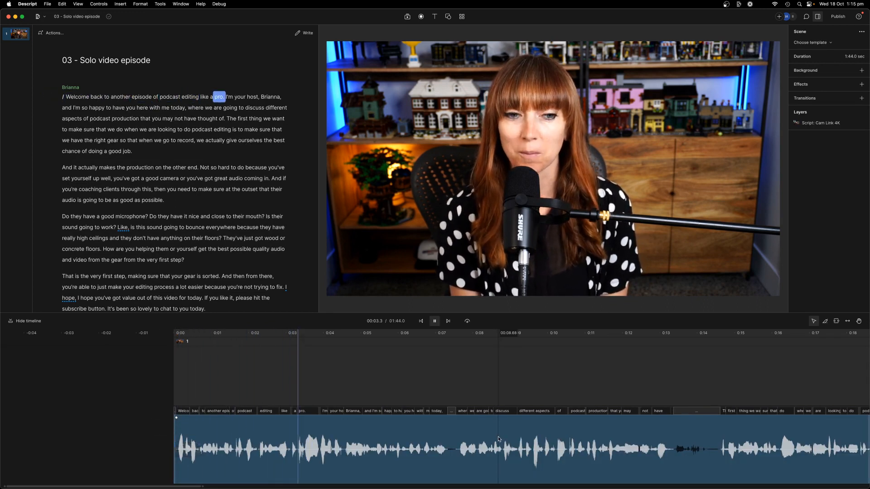
{"action": "key", "text": "space"}
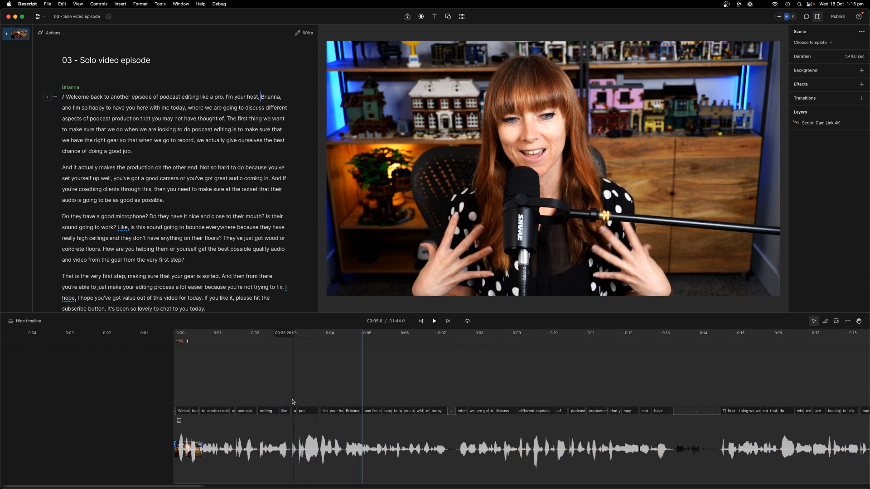
{"action": "scroll", "coordinate": [295, 403], "scroll_direction": "up", "scroll_amount": 10}
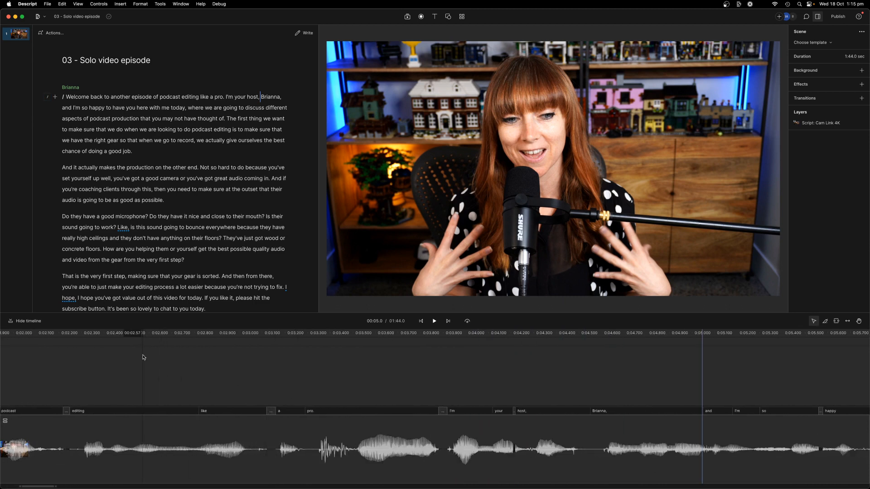
{"action": "left_click", "coordinate": [143, 358]}
{"action": "key", "text": "space"}
{"action": "key", "text": "space"}
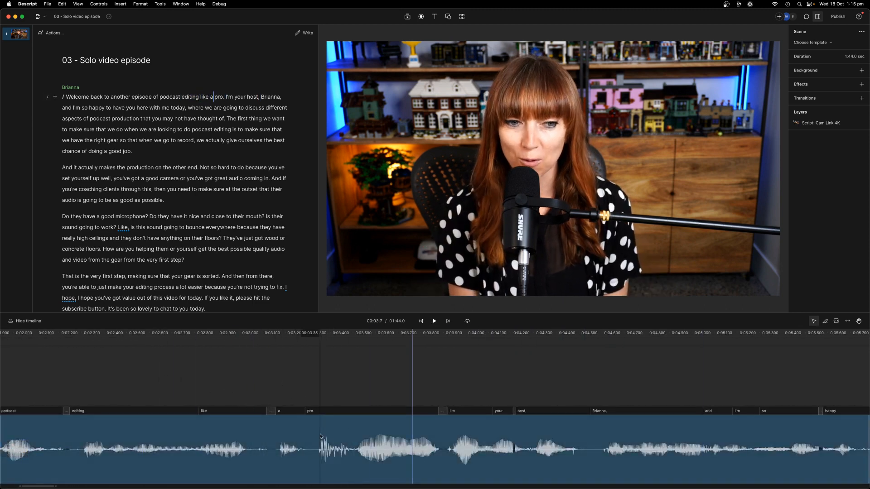
- Split the clip at the start of "pro" at about 0:03.36 and 0:03.39, and delete the short noise between the splits
{"action": "left_click", "coordinate": [321, 436]}
{"action": "scroll", "coordinate": [322, 440], "scroll_direction": "up", "scroll_amount": 5}
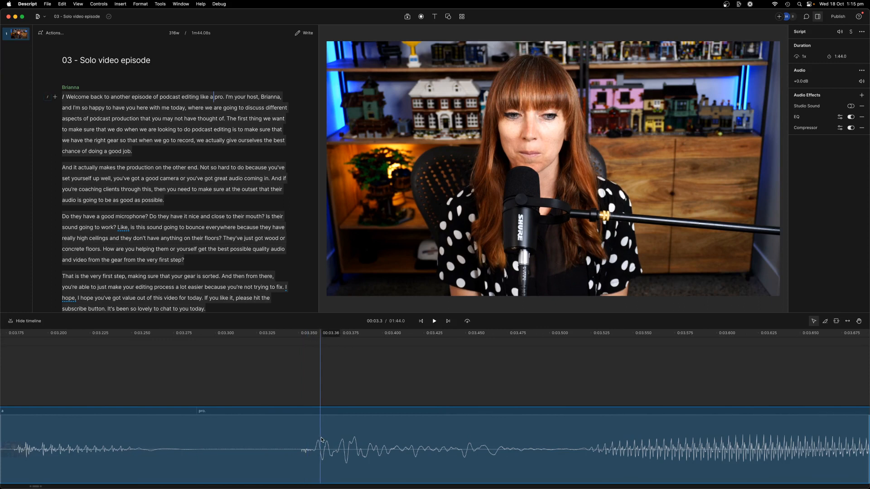
{"action": "key", "text": "s"}
{"action": "left_click", "coordinate": [377, 434]}
{"action": "key", "text": "s"}
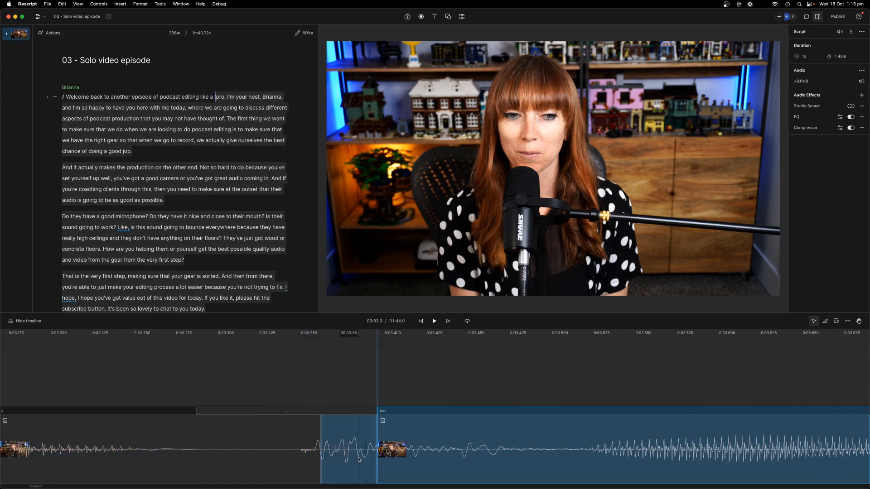
{"action": "left_click", "coordinate": [340, 455]}
{"action": "key", "text": "BackSpace"}
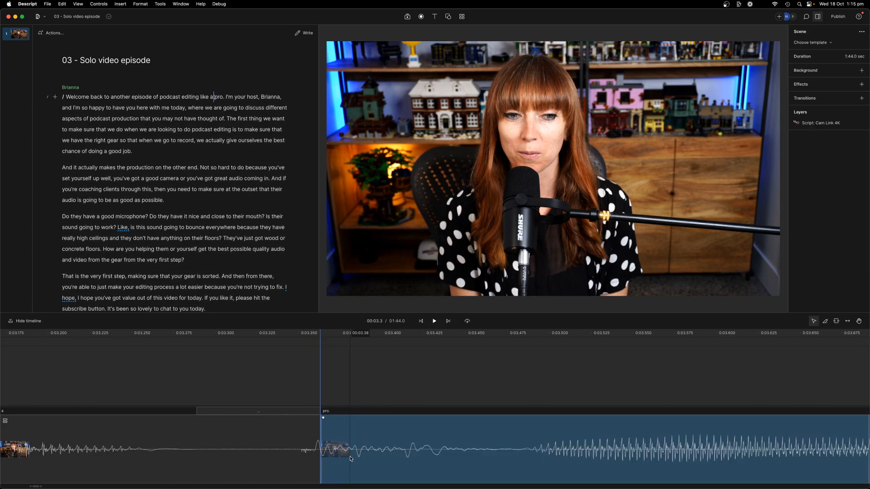
{"action": "left_click", "coordinate": [317, 470]}
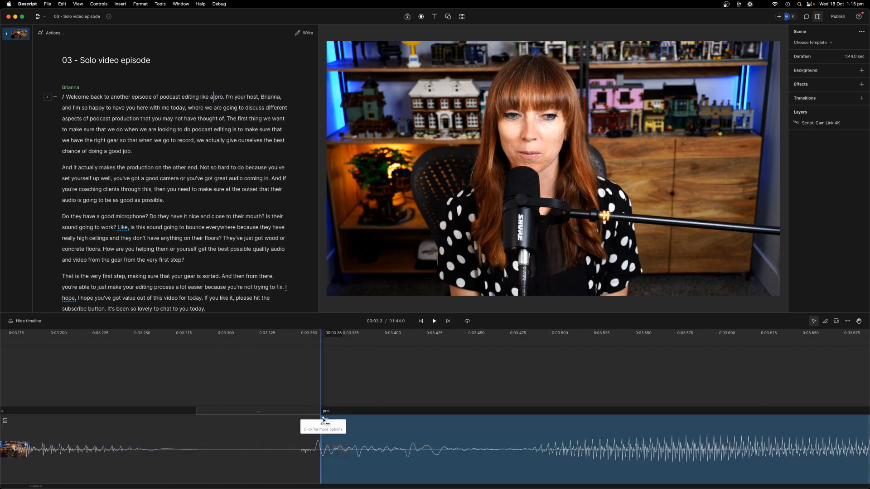
- Play back the join at "like a pro" to check the edit
{"action": "scroll", "coordinate": [223, 416], "scroll_direction": "down", "scroll_amount": 2}
{"action": "scroll", "coordinate": [223, 415], "scroll_direction": "down", "scroll_amount": 5}
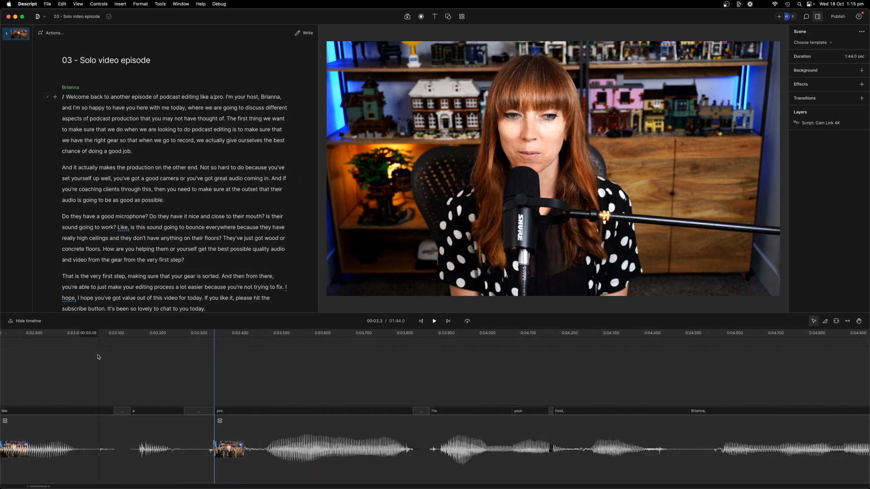
{"action": "left_click", "coordinate": [44, 348]}
{"action": "key", "text": "space"}
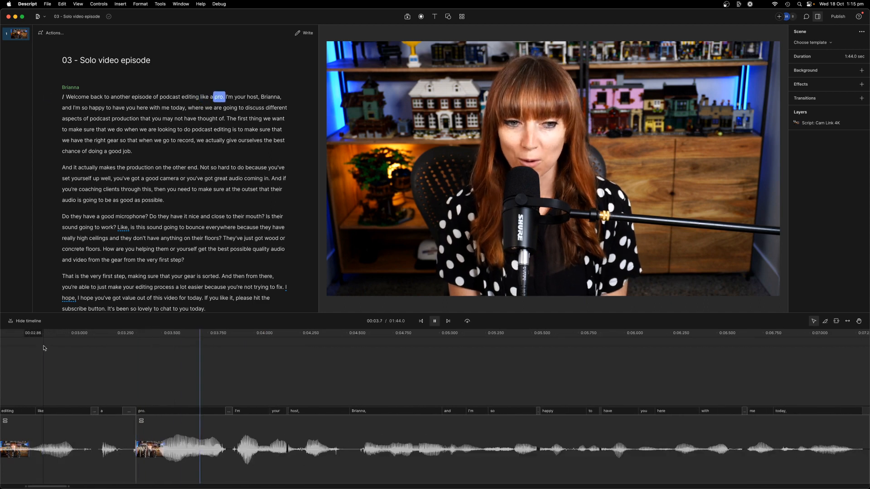
{"action": "scroll", "coordinate": [97, 357], "scroll_direction": "down", "scroll_amount": 3}
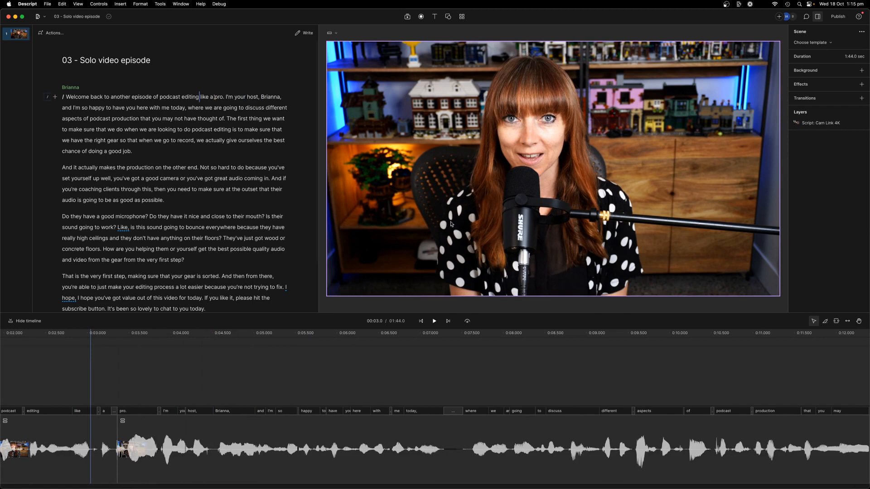
- Listen through the episode from "like a pro" to the sentence "That is the very first step", sampling the waveform for mistakes
{"action": "key", "text": "space"}
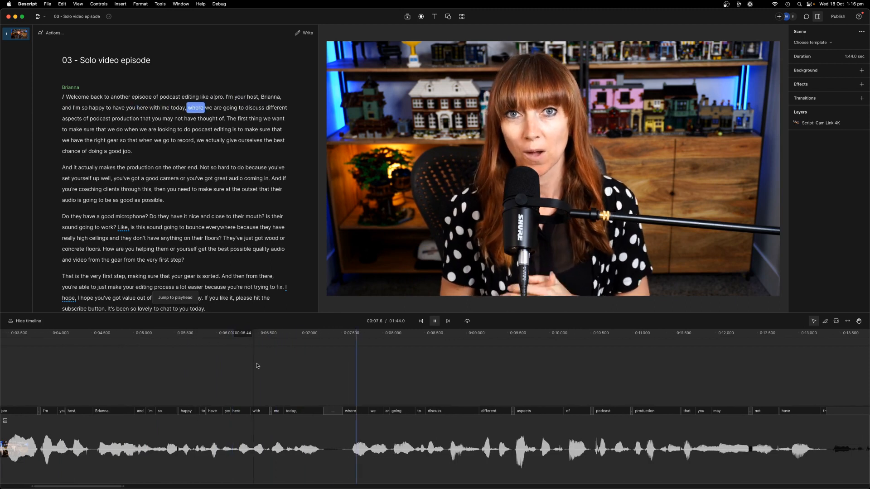
{"action": "scroll", "coordinate": [418, 382], "scroll_direction": "down", "scroll_amount": 5}
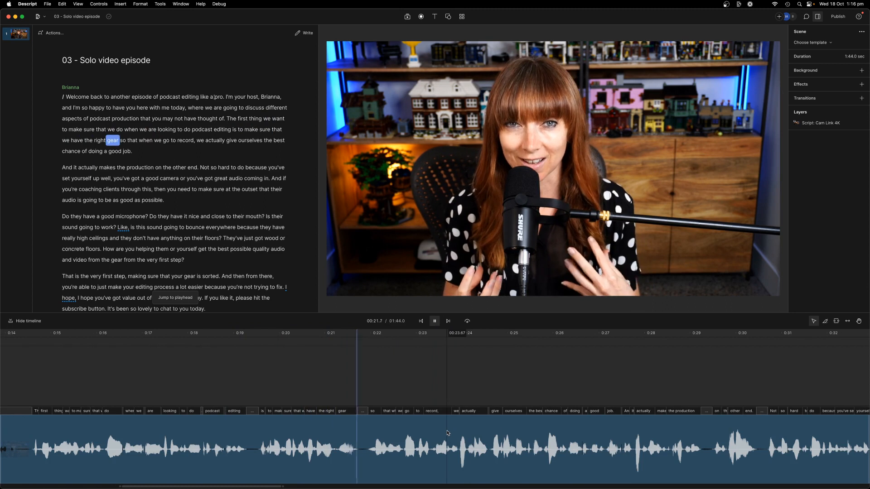
{"action": "scroll", "coordinate": [210, 268], "scroll_direction": "down", "scroll_amount": 1}
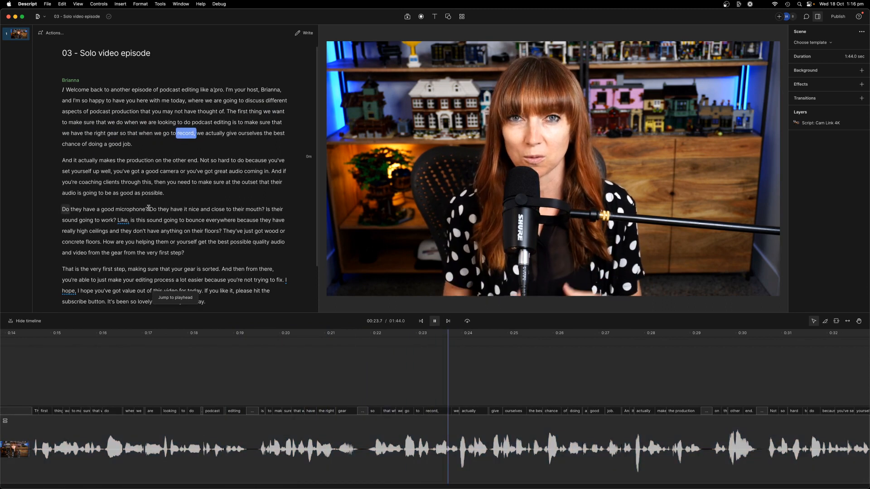
{"action": "scroll", "coordinate": [210, 268], "scroll_direction": "down", "scroll_amount": 2}
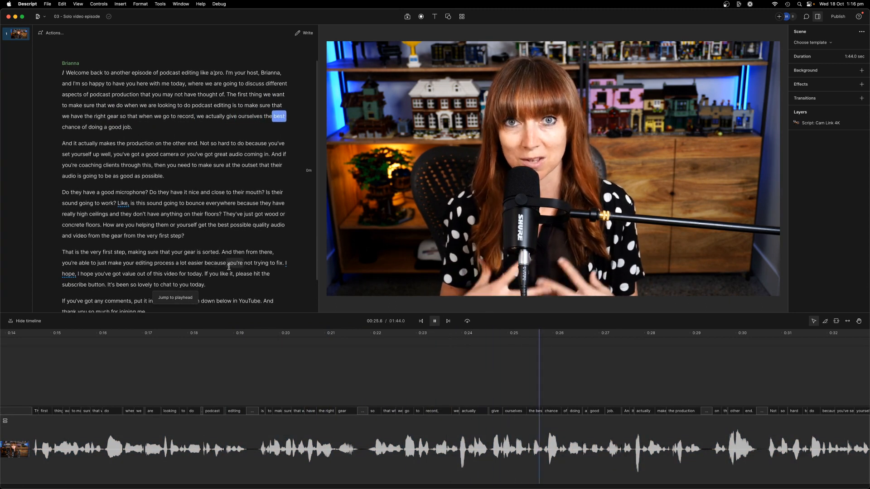
{"action": "scroll", "coordinate": [242, 273], "scroll_direction": "down", "scroll_amount": 2}
{"action": "left_click", "coordinate": [631, 430]}
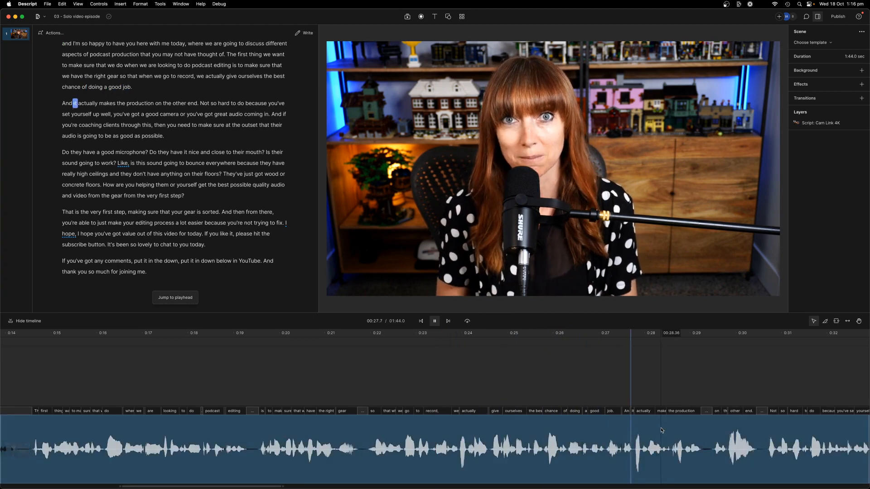
{"action": "scroll", "coordinate": [631, 429], "scroll_direction": "down", "scroll_amount": 2}
{"action": "scroll", "coordinate": [633, 430], "scroll_direction": "right", "scroll_amount": 7}
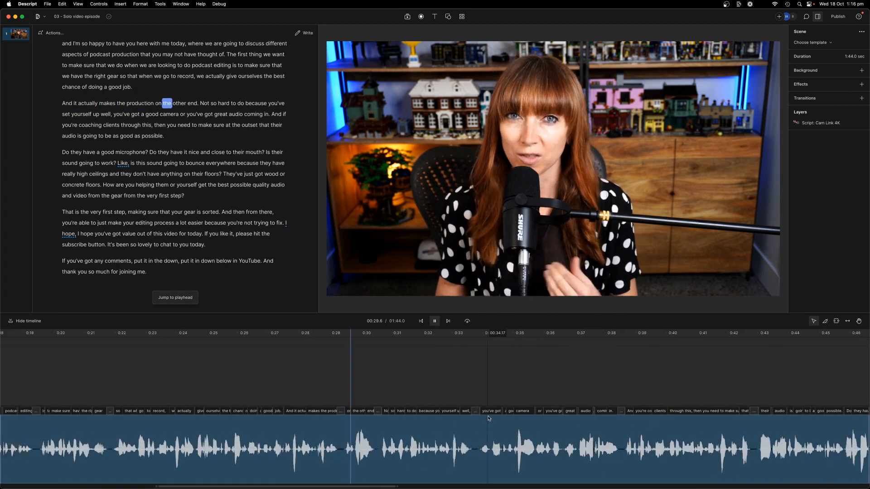
{"action": "scroll", "coordinate": [422, 410], "scroll_direction": "right", "scroll_amount": 4}
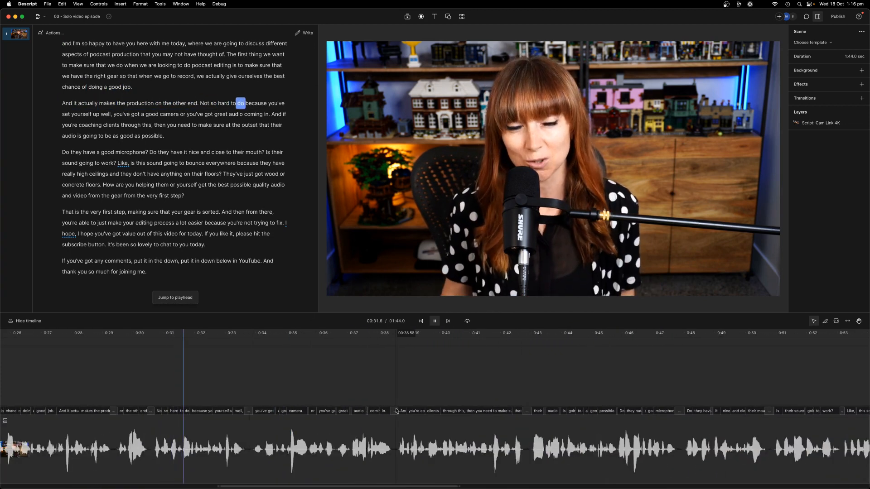
{"action": "scroll", "coordinate": [357, 417], "scroll_direction": "right", "scroll_amount": 2}
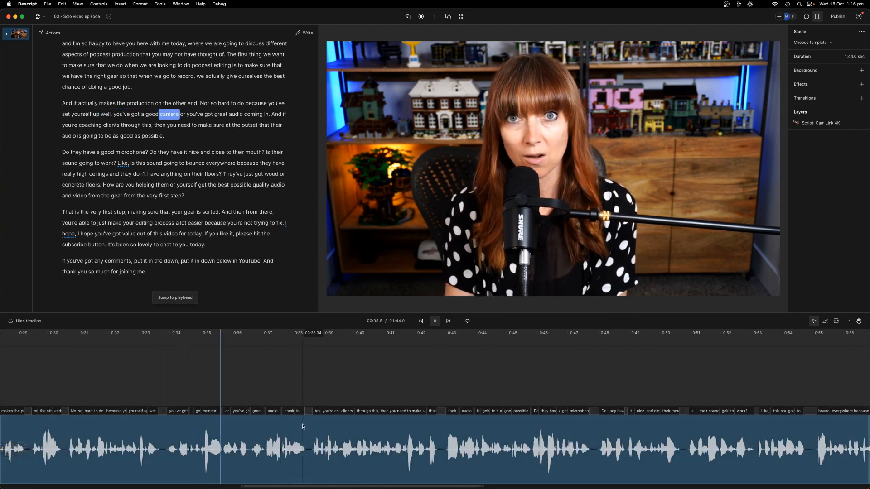
{"action": "scroll", "coordinate": [228, 422], "scroll_direction": "right", "scroll_amount": 3}
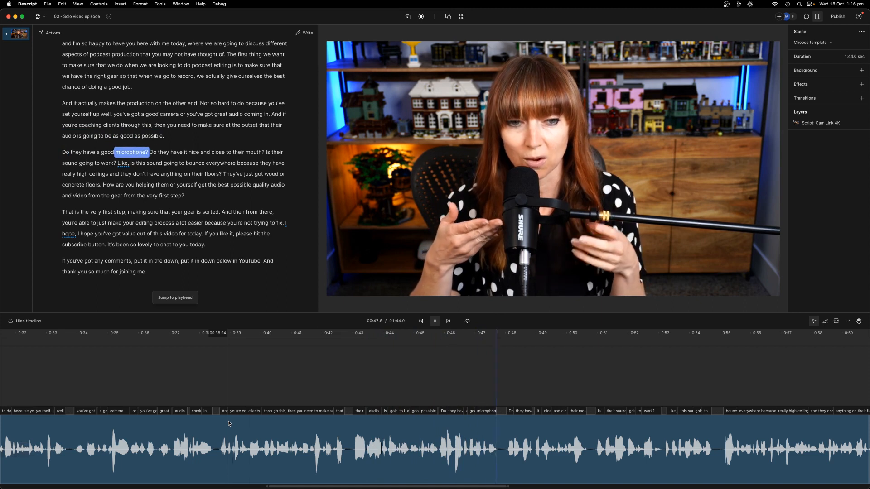
{"action": "scroll", "coordinate": [463, 466], "scroll_direction": "right", "scroll_amount": 7}
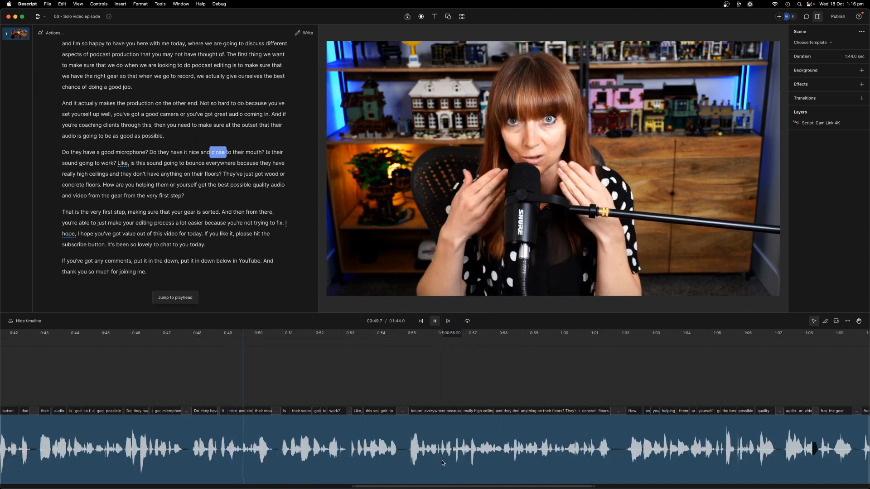
{"action": "scroll", "coordinate": [396, 458], "scroll_direction": "right", "scroll_amount": 5}
{"action": "left_click", "coordinate": [397, 457]}
{"action": "scroll", "coordinate": [394, 456], "scroll_direction": "right", "scroll_amount": 6}
{"action": "scroll", "coordinate": [389, 456], "scroll_direction": "right", "scroll_amount": 1}
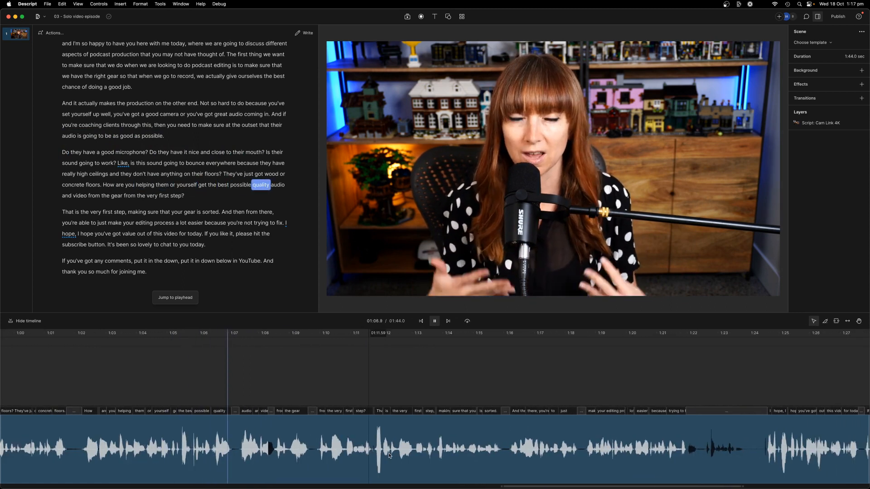
{"action": "scroll", "coordinate": [389, 456], "scroll_direction": "right", "scroll_amount": 1}
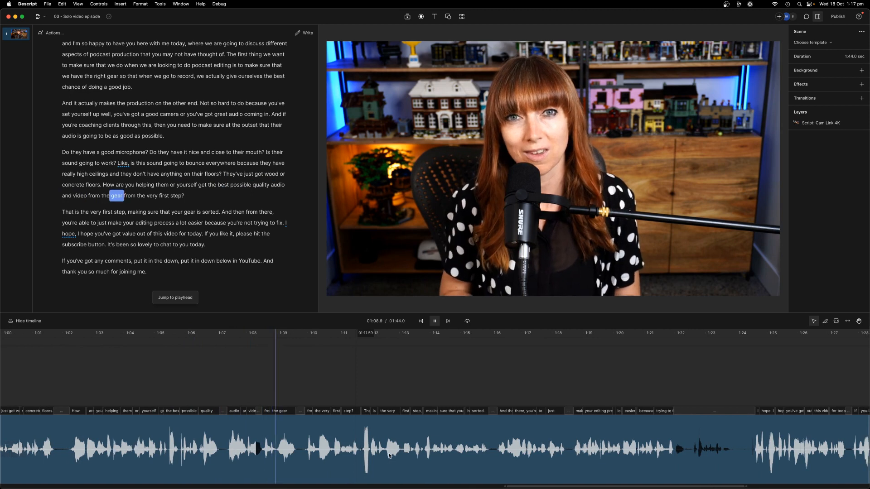
{"action": "scroll", "coordinate": [390, 456], "scroll_direction": "right", "scroll_amount": 1}
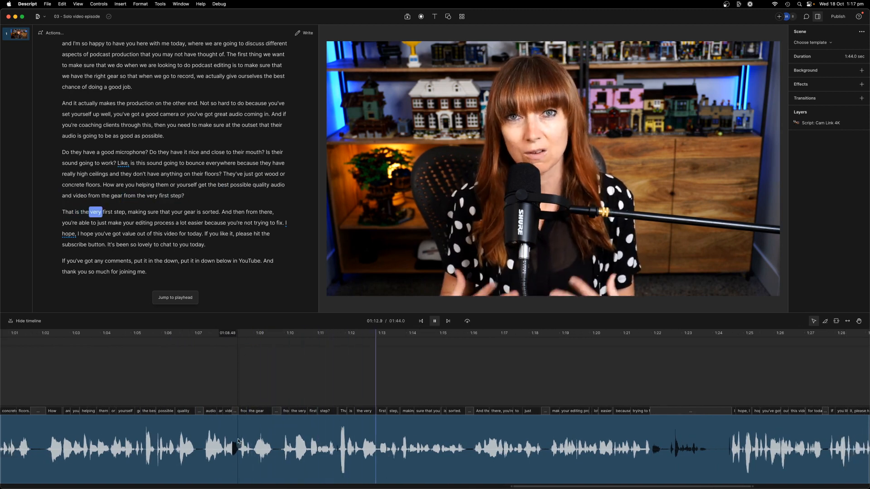
- Split the clip before "from the very first step?" and before "That is", and delete the segment between the splits
{"action": "key", "text": "space"}
{"action": "left_click", "coordinate": [278, 435]}
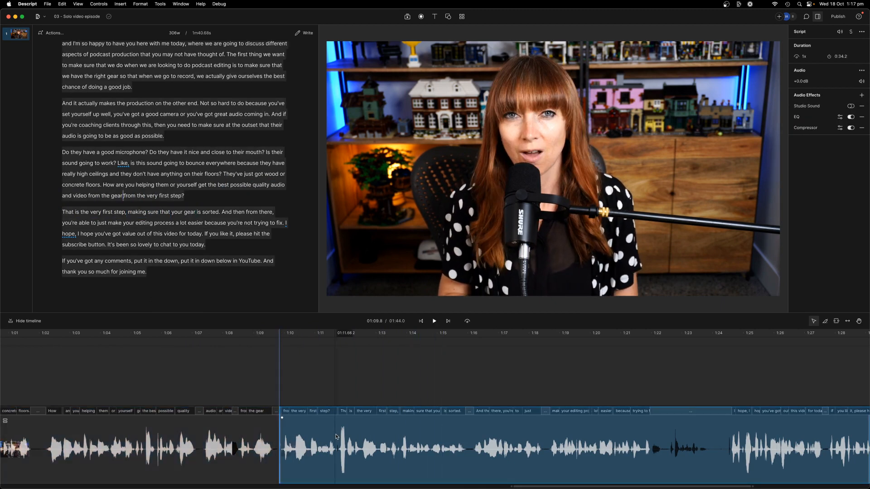
{"action": "left_click", "coordinate": [339, 434]}
{"action": "key", "text": "s"}
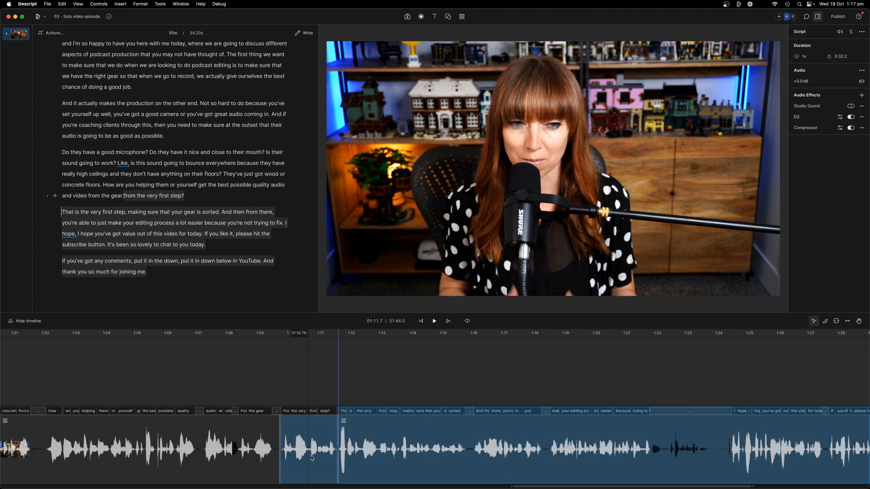
{"action": "left_click", "coordinate": [308, 454]}
{"action": "key", "text": "Delete"}
- Play back the join between "from the gear" and "That is the very first step", examining its waveform closely
{"action": "left_click", "coordinate": [208, 389]}
{"action": "key", "text": "space"}
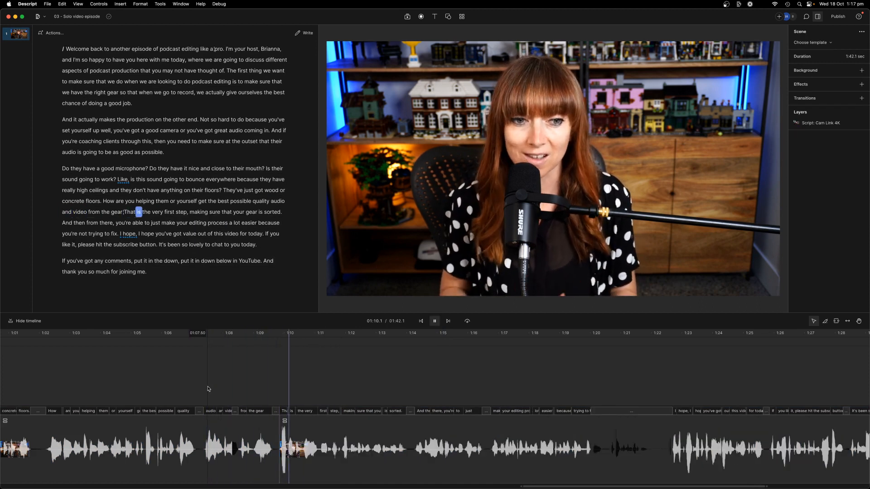
{"action": "key", "text": "space"}
{"action": "scroll", "coordinate": [277, 407], "scroll_direction": "up", "scroll_amount": 5}
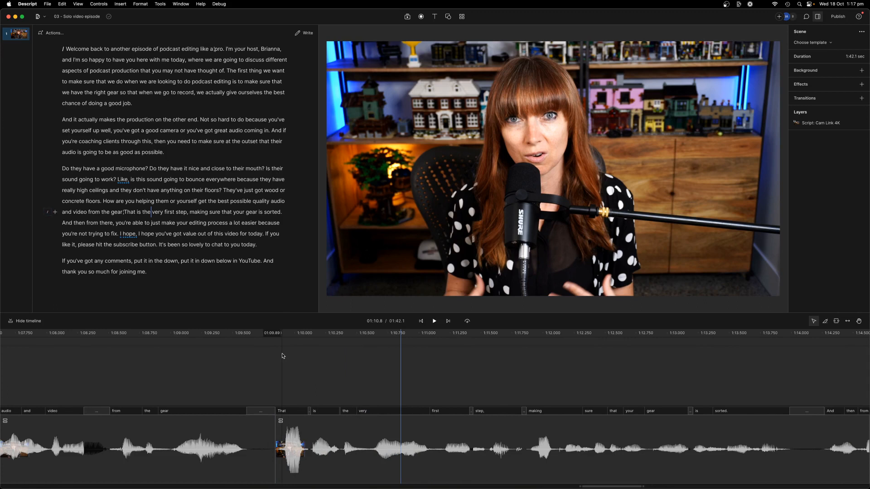
{"action": "scroll", "coordinate": [282, 356], "scroll_direction": "down", "scroll_amount": 6}
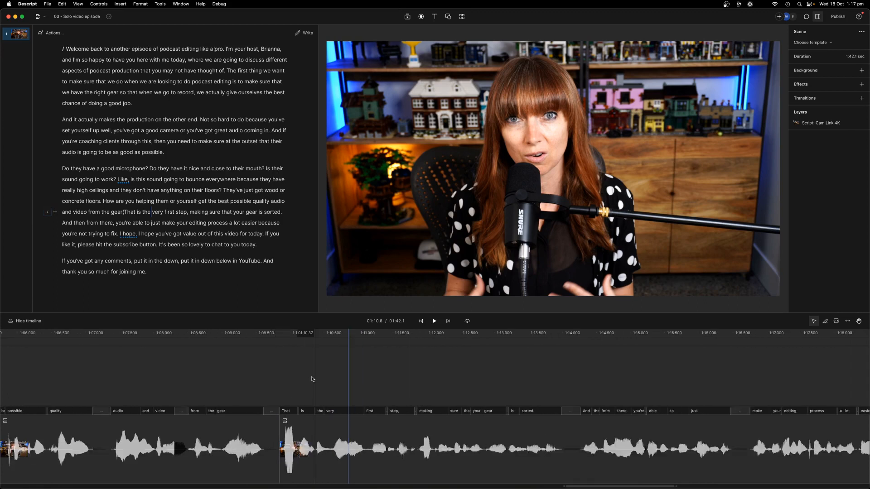
{"action": "scroll", "coordinate": [310, 383], "scroll_direction": "left", "scroll_amount": 3}
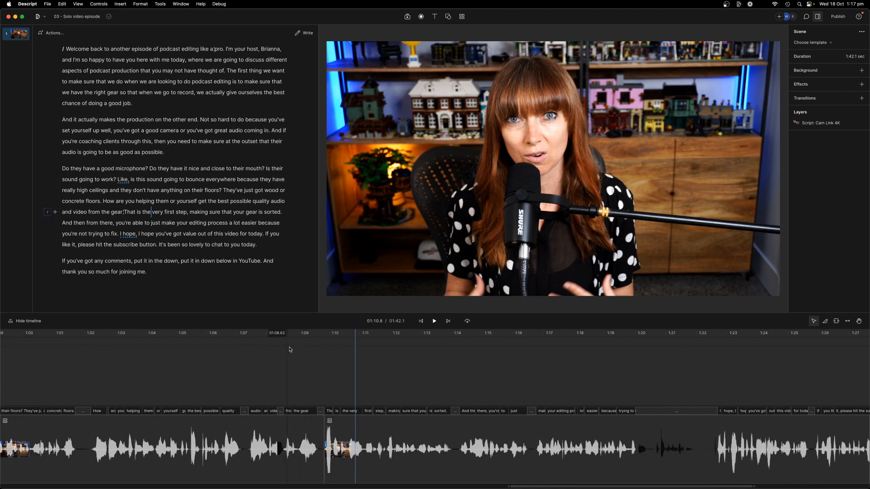
{"action": "key", "text": "space"}
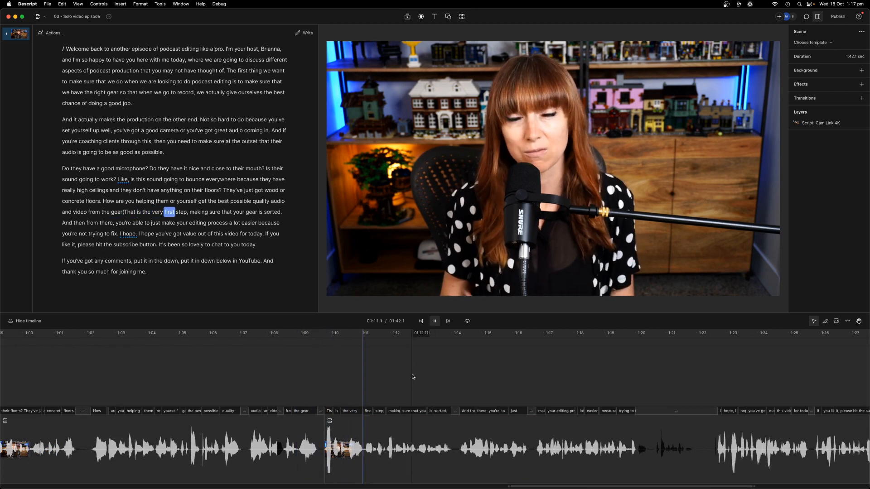
- Split the clip before the first "I hope," and before its repetition, delete the segment between, and play the remaining part
{"action": "left_click", "coordinate": [282, 429]}
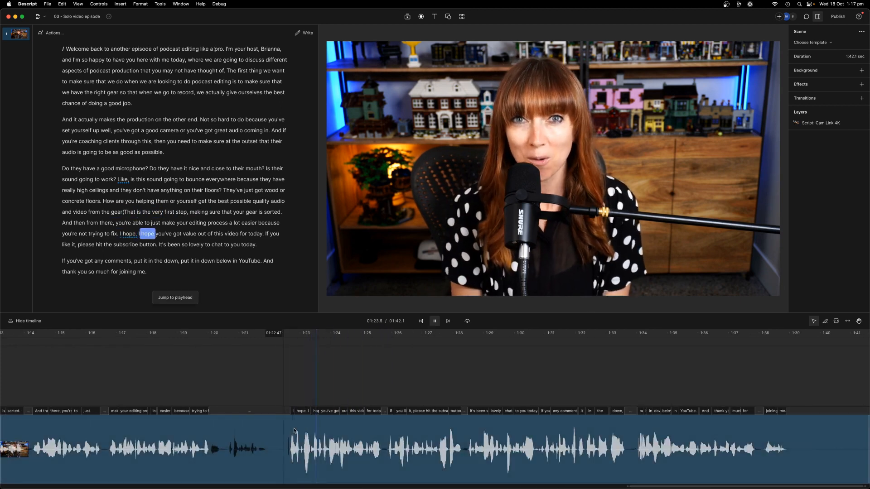
{"action": "key", "text": "space"}
{"action": "scroll", "coordinate": [281, 429], "scroll_direction": "up", "scroll_amount": 5}
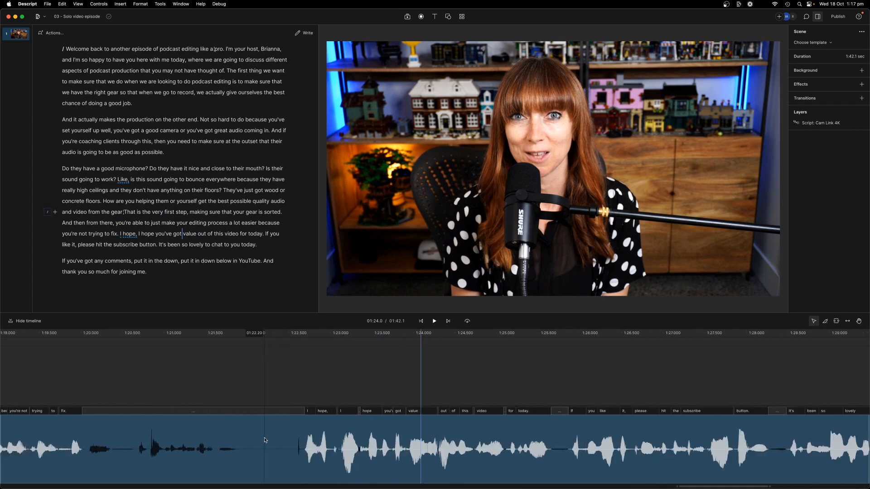
{"action": "left_click", "coordinate": [264, 438]}
{"action": "key", "text": "s"}
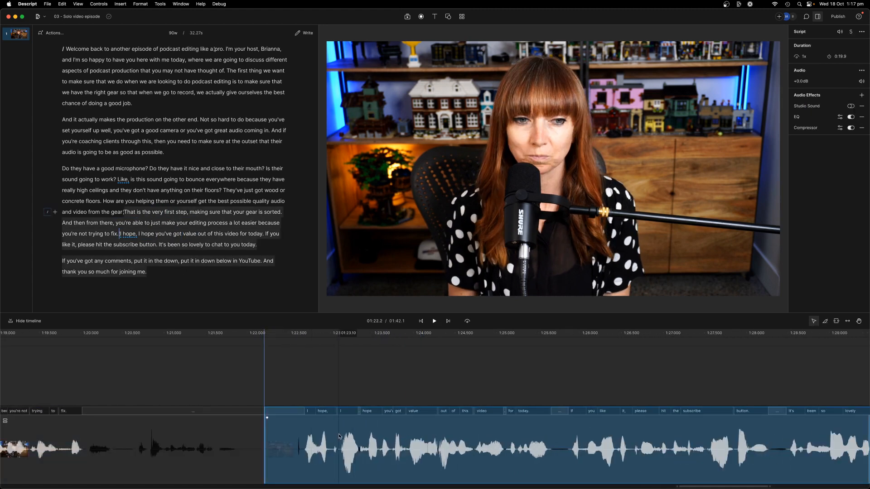
{"action": "left_click", "coordinate": [339, 437]}
{"action": "key", "text": "s"}
{"action": "left_click", "coordinate": [324, 436]}
{"action": "key", "text": "Delete"}
{"action": "left_click", "coordinate": [162, 432]}
{"action": "key", "text": "space"}
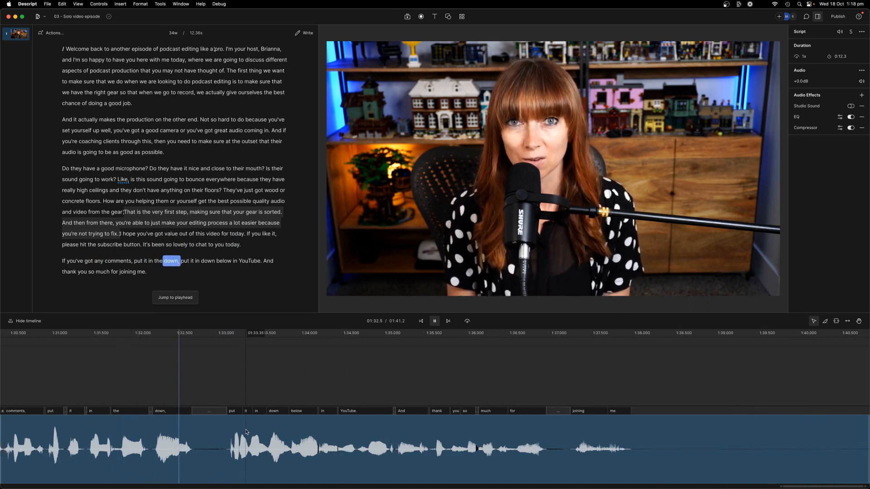
- Split the clip after "comments," and delete the first repetition "put it in the down," with its trailing pause
{"action": "key", "text": "space"}
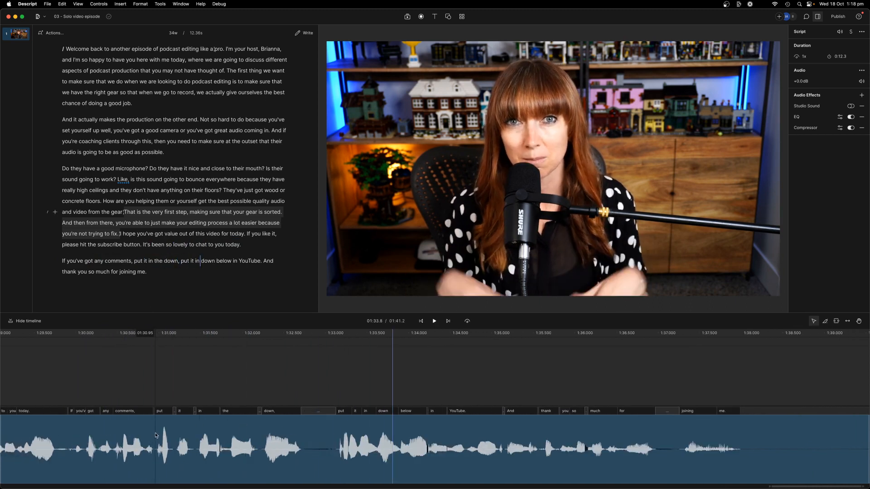
{"action": "left_click", "coordinate": [155, 436]}
{"action": "key", "text": "s"}
{"action": "left_click", "coordinate": [180, 261]}
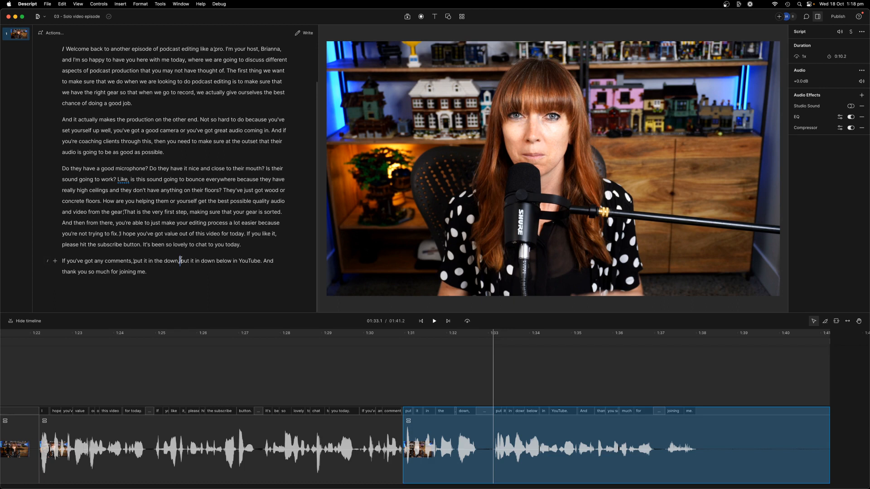
{"action": "left_click_drag", "start_coordinate": [180, 261], "coordinate": [131, 261]}
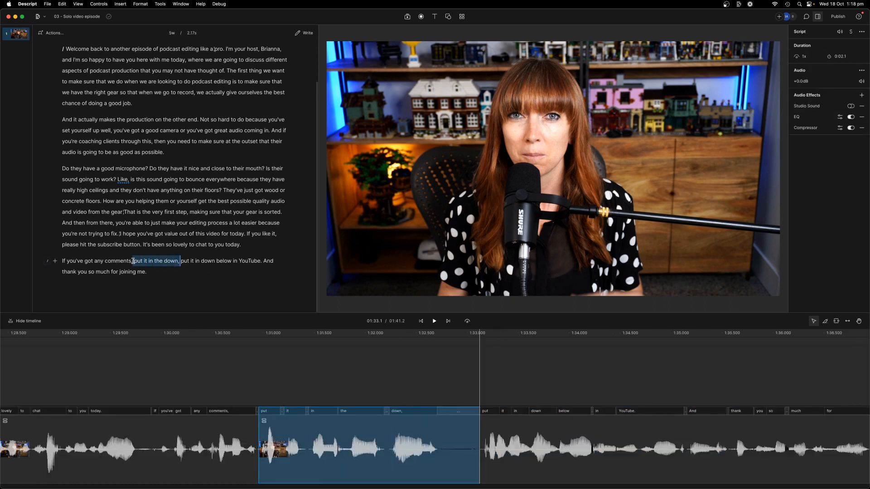
{"action": "key", "text": "Delete"}
- Play the join between "comments," and "put it in down below" and tighten the gap slightly at the clip boundary
{"action": "left_click", "coordinate": [146, 401]}
{"action": "key", "text": "space"}
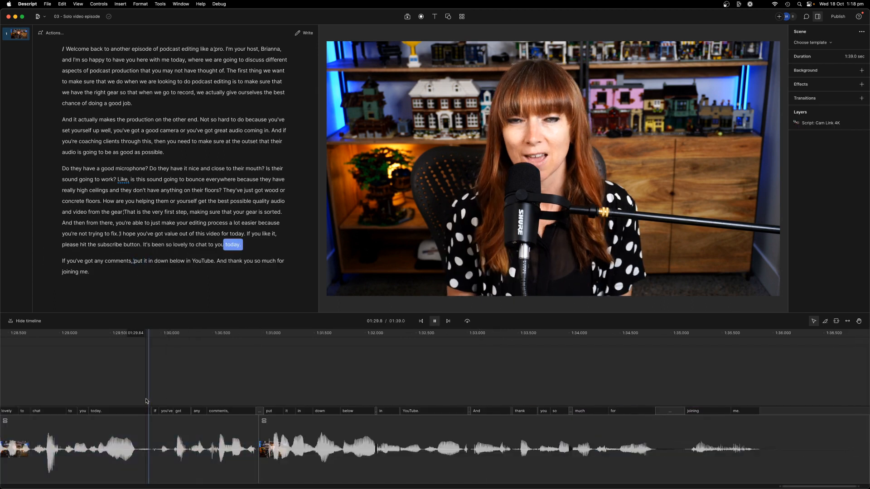
{"action": "left_click", "coordinate": [227, 443]}
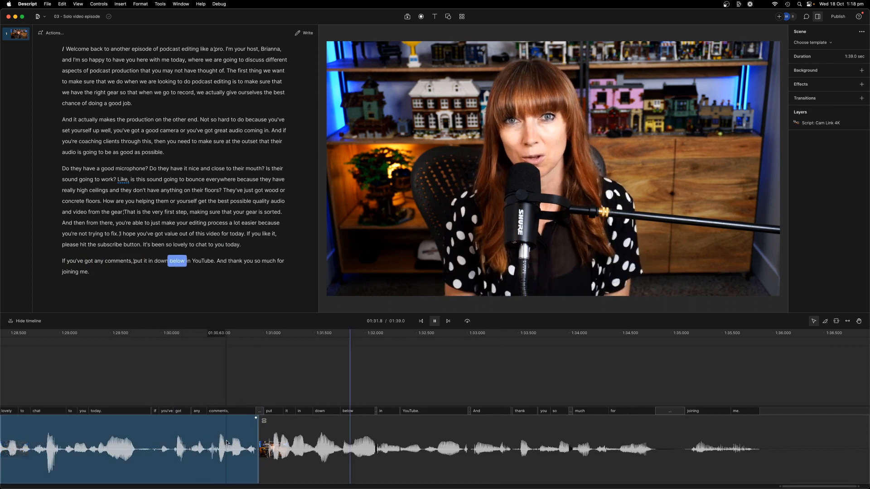
{"action": "left_click", "coordinate": [268, 454]}
{"action": "left_click", "coordinate": [257, 457]}
{"action": "left_click_drag", "start_coordinate": [258, 457], "coordinate": [256, 458]}
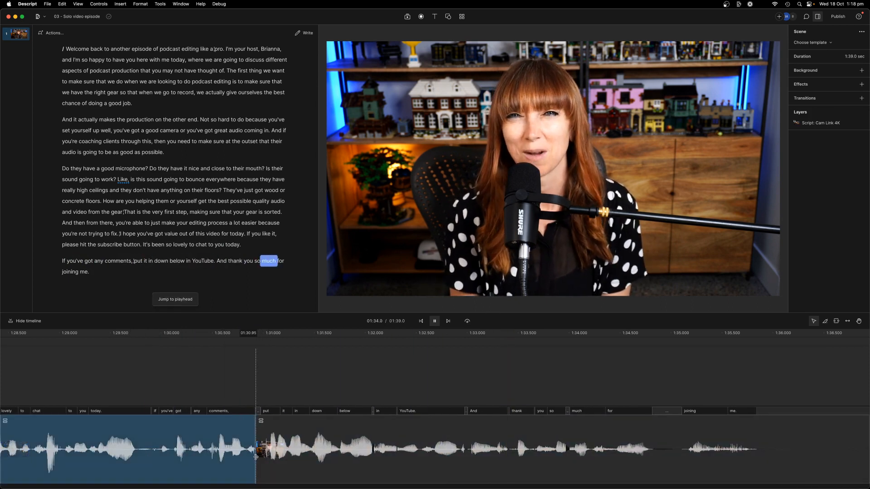
- Listen from "If you've got any comments" through the closing "joining me" to check the tightened join and the ending
{"action": "left_click", "coordinate": [158, 358]}
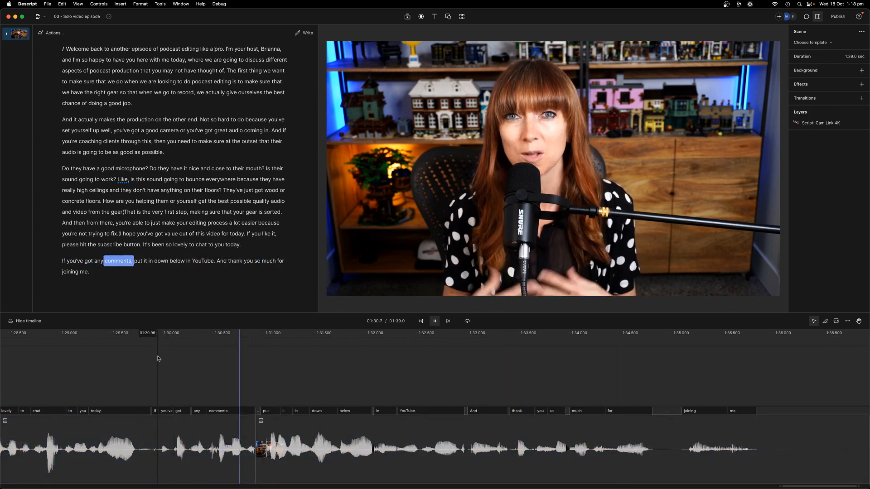
{"action": "left_click", "coordinate": [443, 450]}
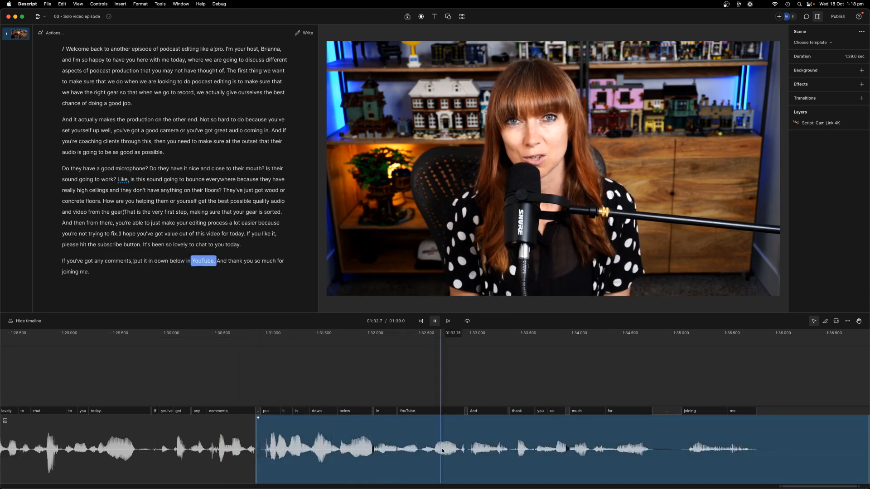
{"action": "scroll", "coordinate": [442, 451], "scroll_direction": "right", "scroll_amount": 8}
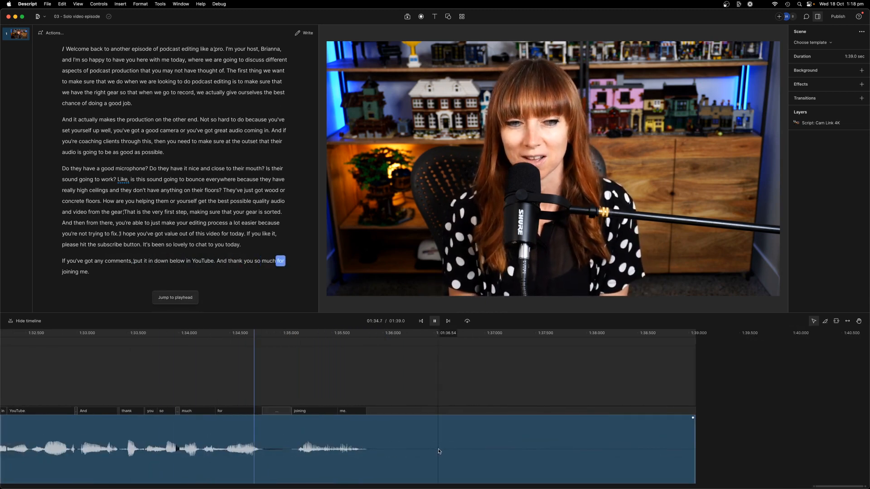
{"action": "key", "text": "space"}
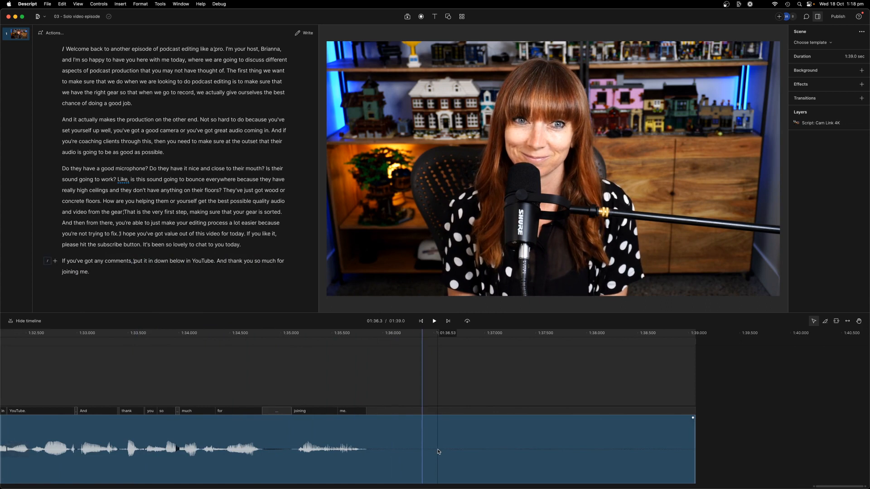
- Review the remaining cuts along the timeline, return to the episode's start and play the introduction, examining its waveform
{"action": "scroll", "coordinate": [439, 452], "scroll_direction": "down", "scroll_amount": 5}
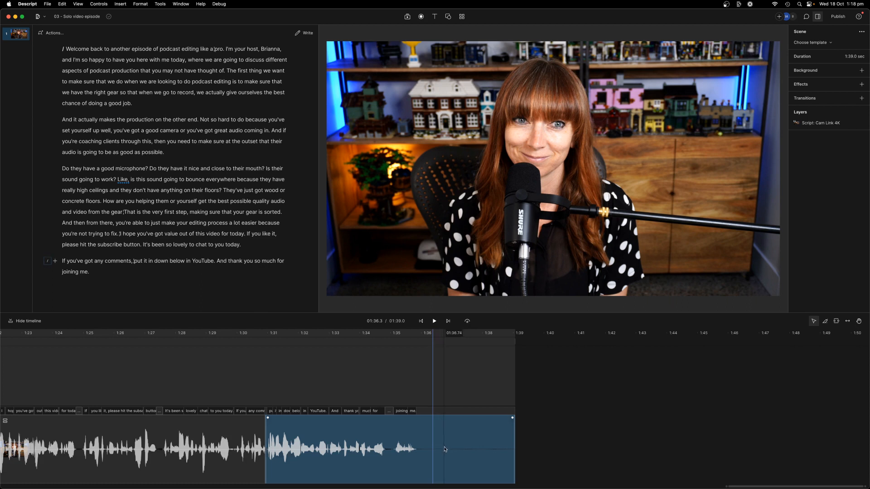
{"action": "scroll", "coordinate": [439, 449], "scroll_direction": "left", "scroll_amount": 5}
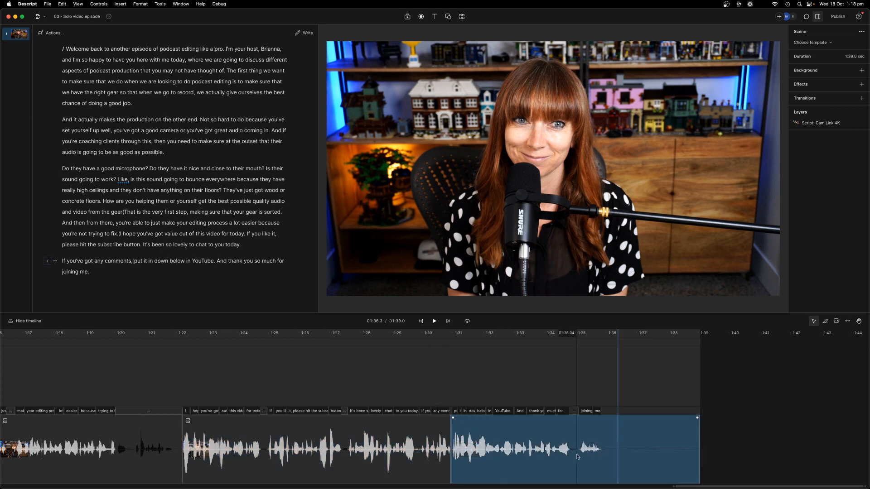
{"action": "scroll", "coordinate": [578, 458], "scroll_direction": "down", "scroll_amount": 3}
{"action": "left_click", "coordinate": [509, 348]}
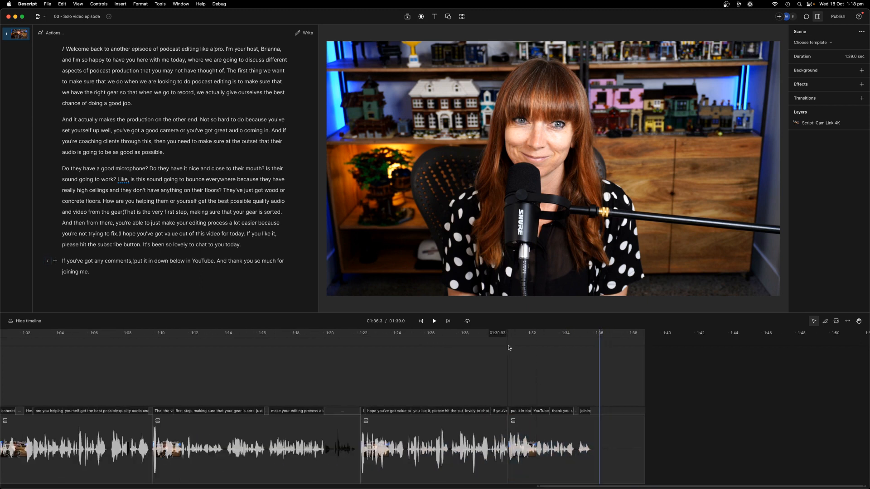
{"action": "scroll", "coordinate": [533, 438], "scroll_direction": "left", "scroll_amount": 20}
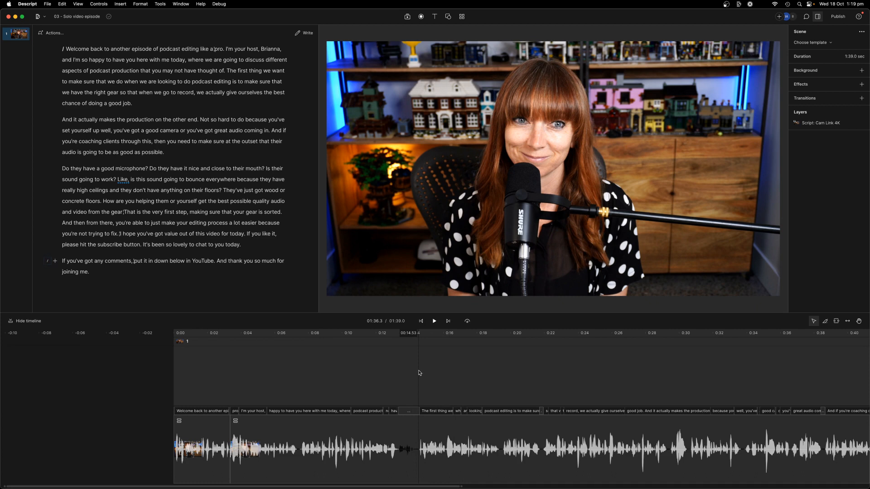
{"action": "left_click", "coordinate": [421, 321]}
{"action": "key", "text": "space"}
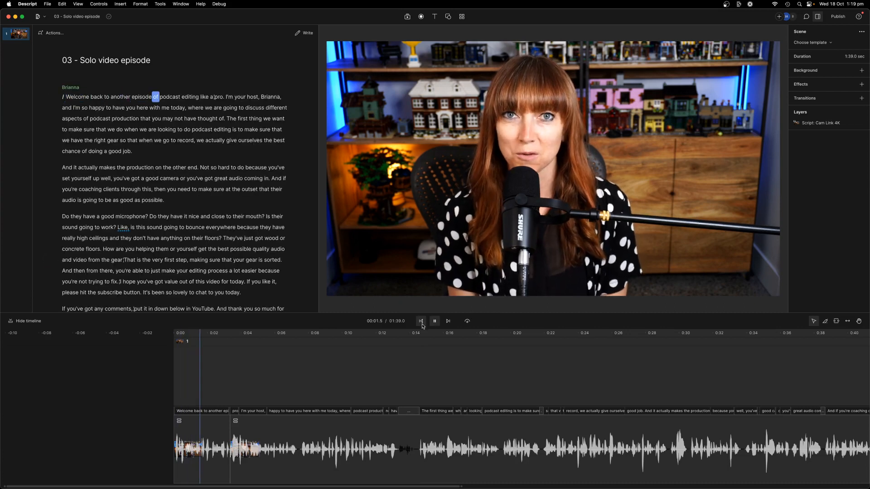
{"action": "scroll", "coordinate": [425, 339], "scroll_direction": "up", "scroll_amount": 5}
{"action": "scroll", "coordinate": [422, 340], "scroll_direction": "left", "scroll_amount": 5}
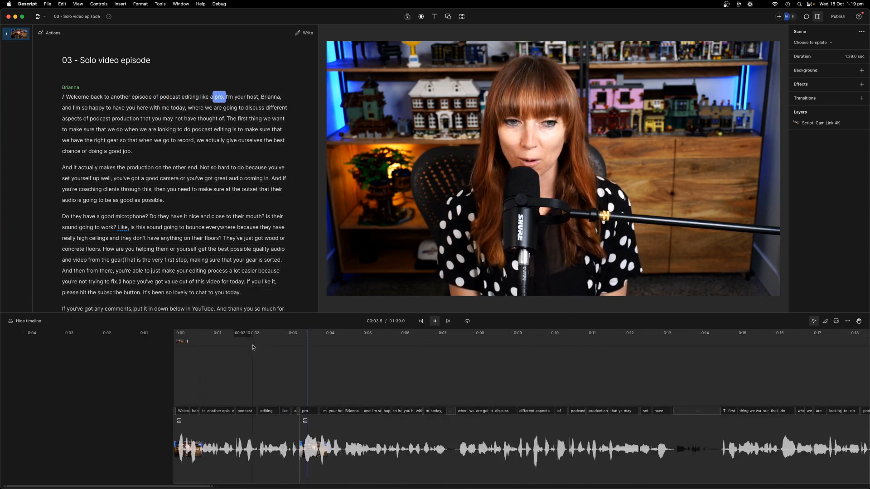
{"action": "scroll", "coordinate": [431, 372], "scroll_direction": "up", "scroll_amount": 4}
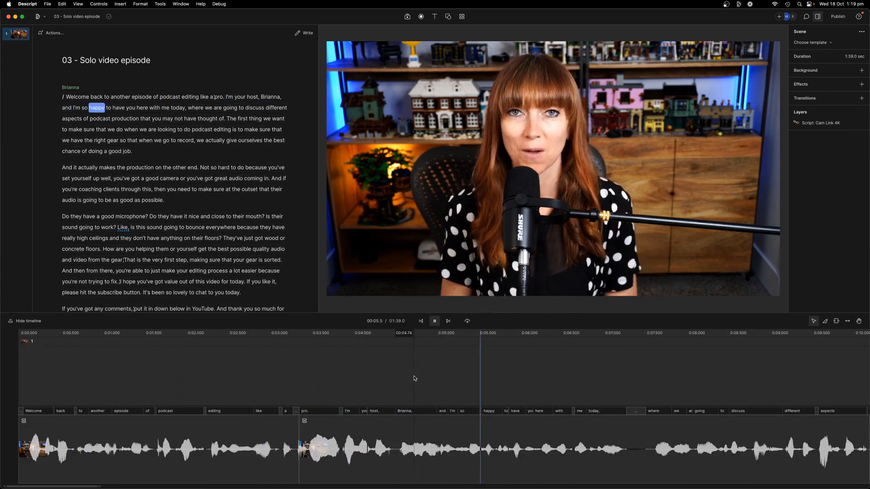
{"action": "key", "text": "space"}
- Add BambyMedia_Youtube_LowerThird.mov from the INTRO AND OUTRO folder in Finder as a layer over the words "I'm your host"
{"action": "left_click", "coordinate": [397, 367]}
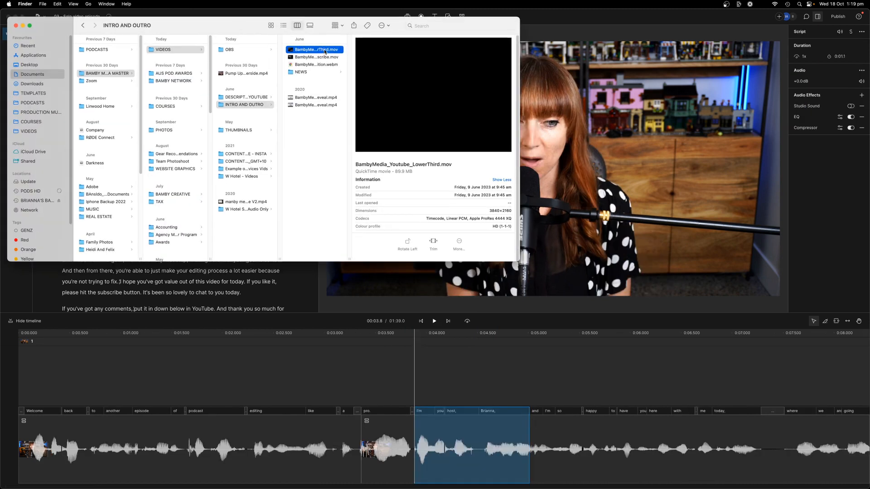
{"action": "left_click_drag", "start_coordinate": [325, 52], "coordinate": [425, 377]}
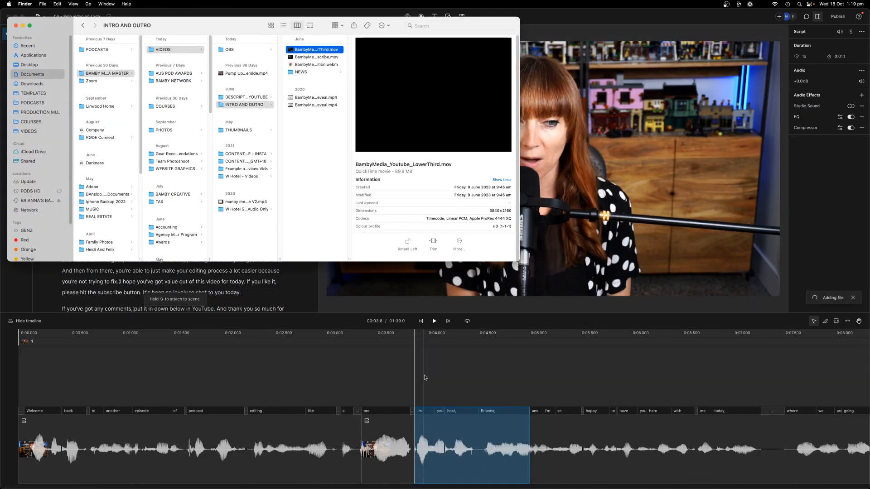
{"action": "left_click", "coordinate": [373, 379]}
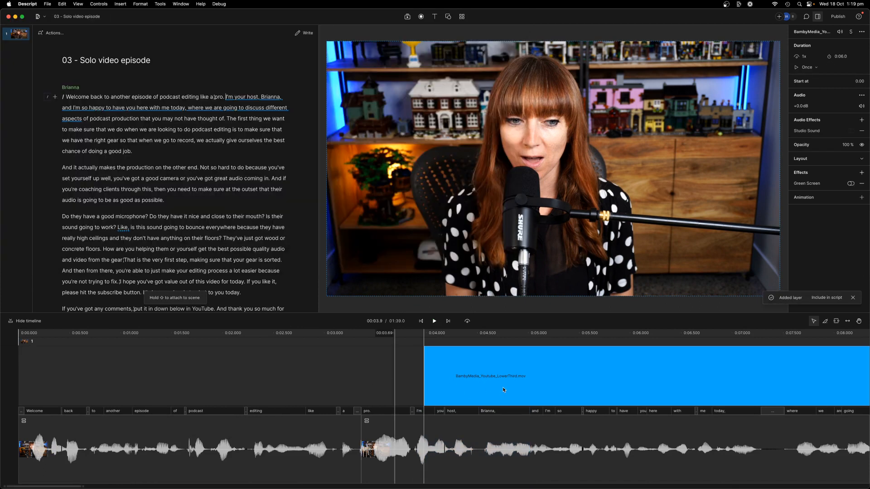
{"action": "scroll", "coordinate": [506, 394], "scroll_direction": "down", "scroll_amount": 5}
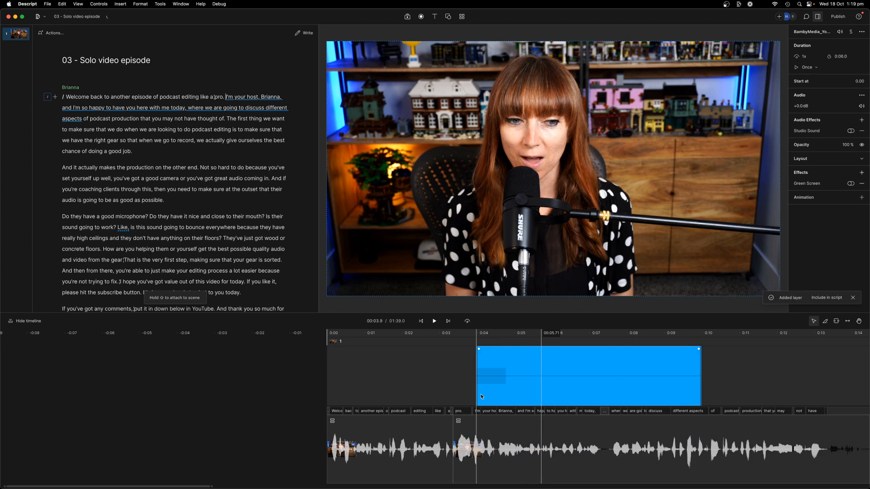
- Move the lower third earlier, trim its start by 1.6 seconds so it begins at "pro.", and play the introduction
{"action": "left_click_drag", "start_coordinate": [481, 397], "coordinate": [463, 393]}
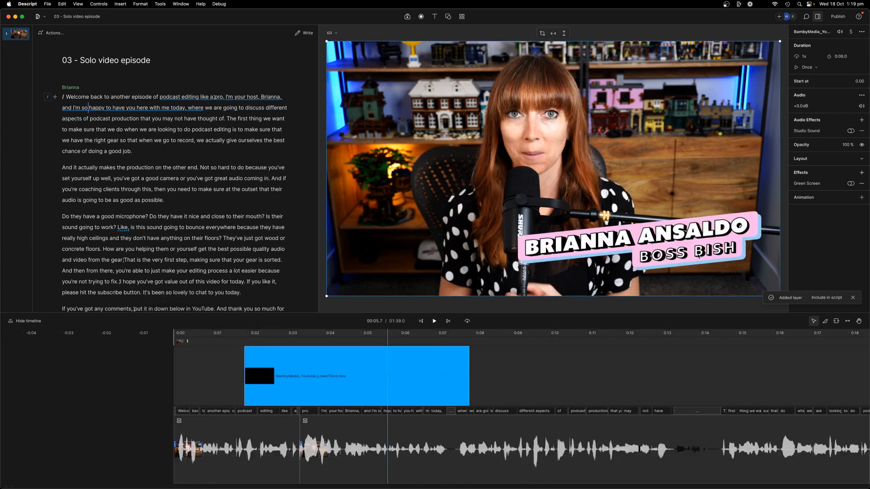
{"action": "left_click_drag", "start_coordinate": [300, 394], "coordinate": [323, 395]}
{"action": "key", "text": "space"}
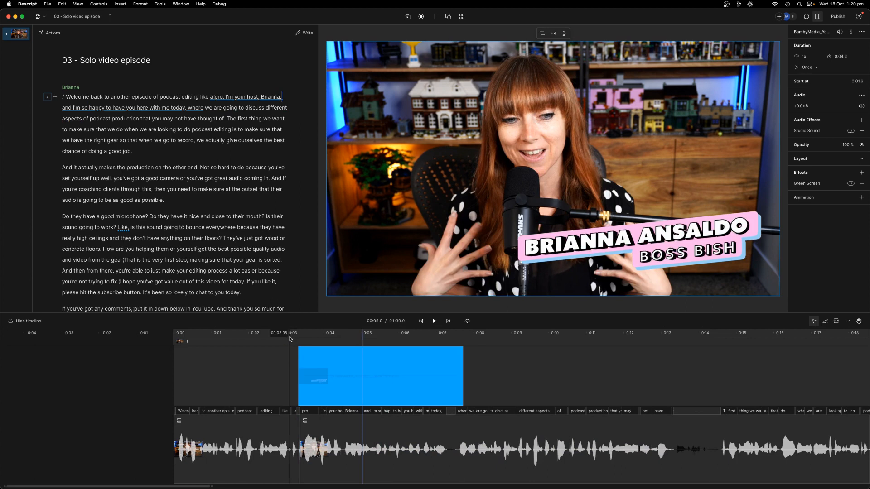
{"action": "left_click", "coordinate": [281, 340]}
{"action": "key", "text": "space"}
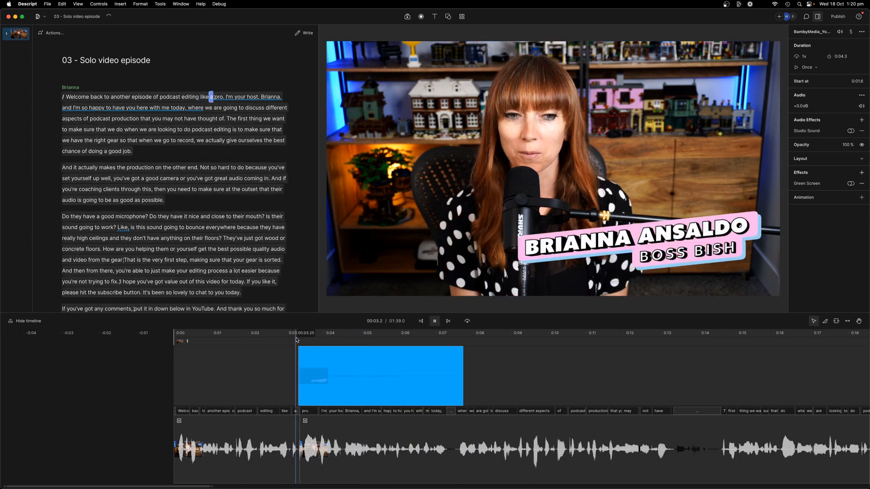
{"action": "scroll", "coordinate": [297, 340], "scroll_direction": "up", "scroll_amount": 5}
{"action": "key", "text": "space"}
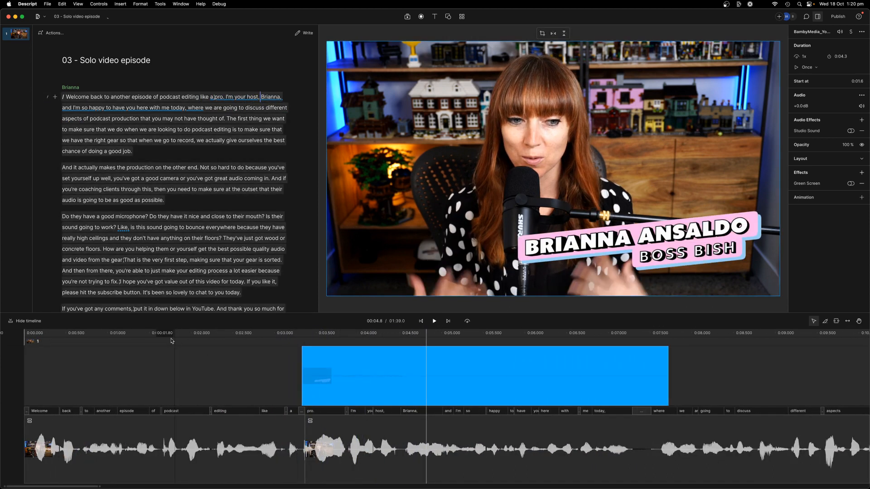
- Replay the introduction from the word "podcast" to check when the lower third appears
{"action": "left_click", "coordinate": [171, 342]}
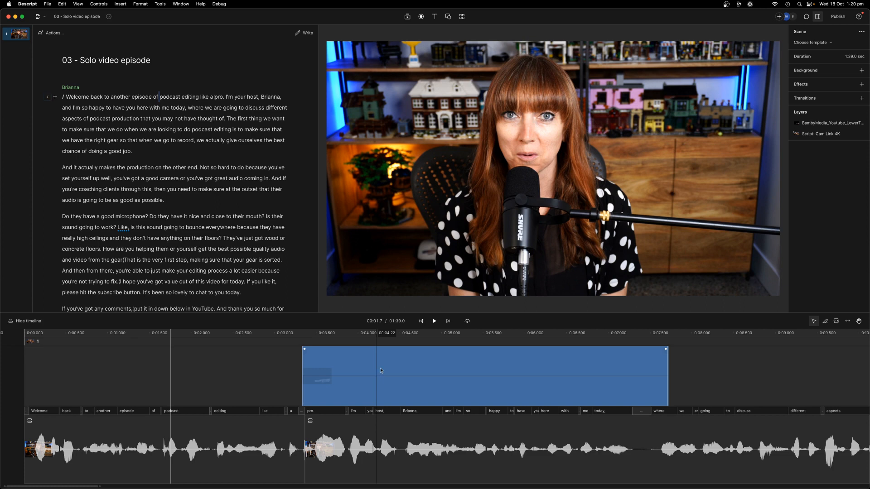
{"action": "left_click", "coordinate": [191, 351]}
{"action": "key", "text": "space"}
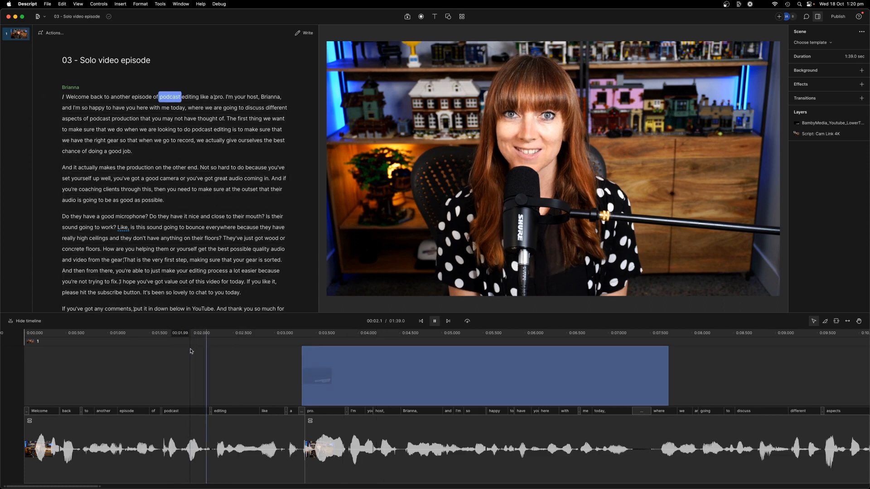
{"action": "left_click", "coordinate": [381, 360]}
{"action": "key", "text": "space"}
- Restore the lower third to its full 6-second length, starting just before "I'm your host", and play it through
{"action": "left_click_drag", "start_coordinate": [423, 385], "coordinate": [241, 374]}
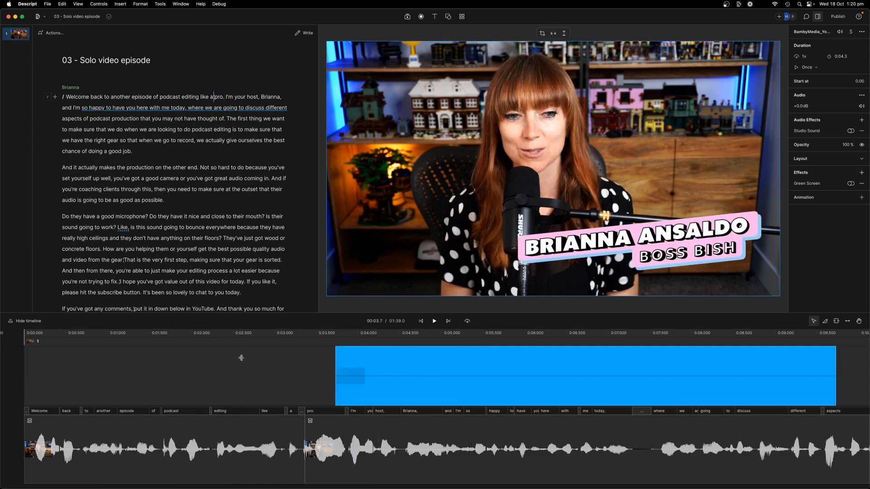
{"action": "left_click", "coordinate": [241, 358]}
{"action": "key", "text": "space"}
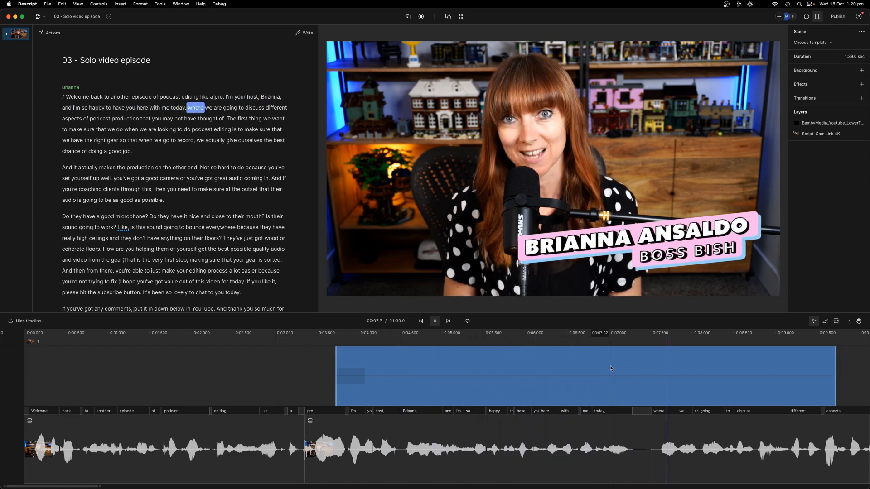
{"action": "key", "text": "space"}
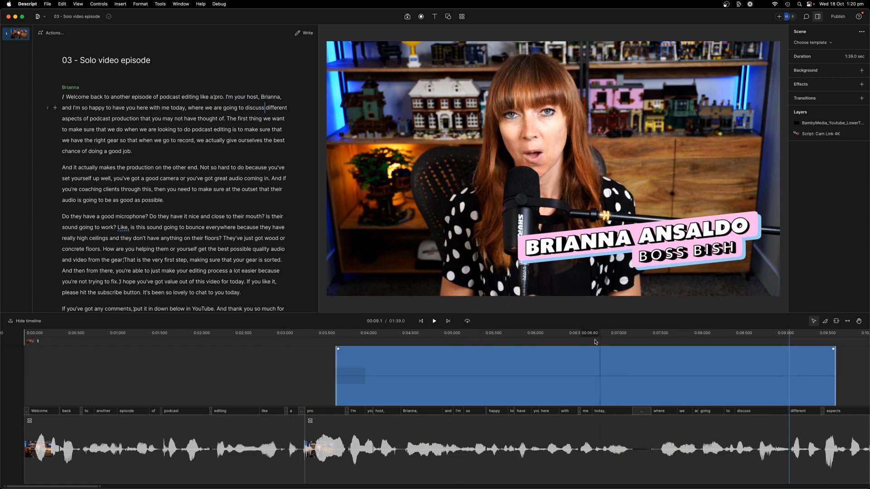
- Examine the lower third's placement over the introduction and preview the frame at "happy to have you here"
{"action": "scroll", "coordinate": [512, 383], "scroll_direction": "right", "scroll_amount": 5}
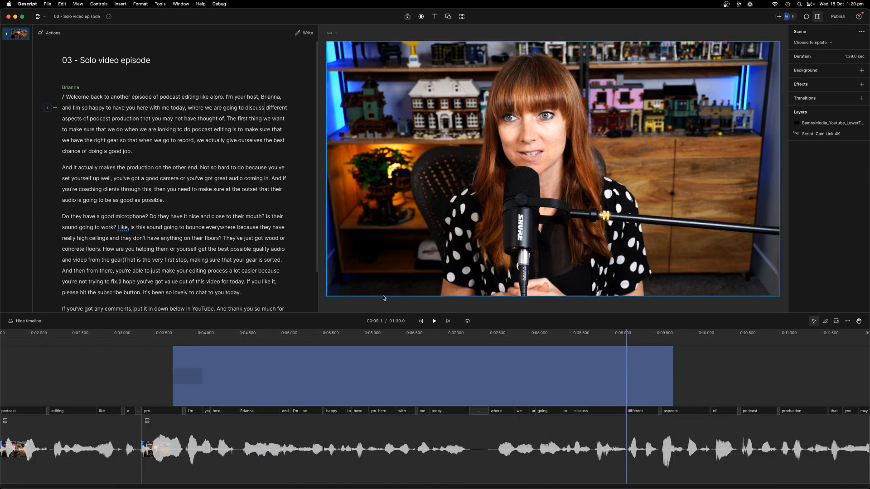
{"action": "scroll", "coordinate": [513, 355], "scroll_direction": "down", "scroll_amount": 5}
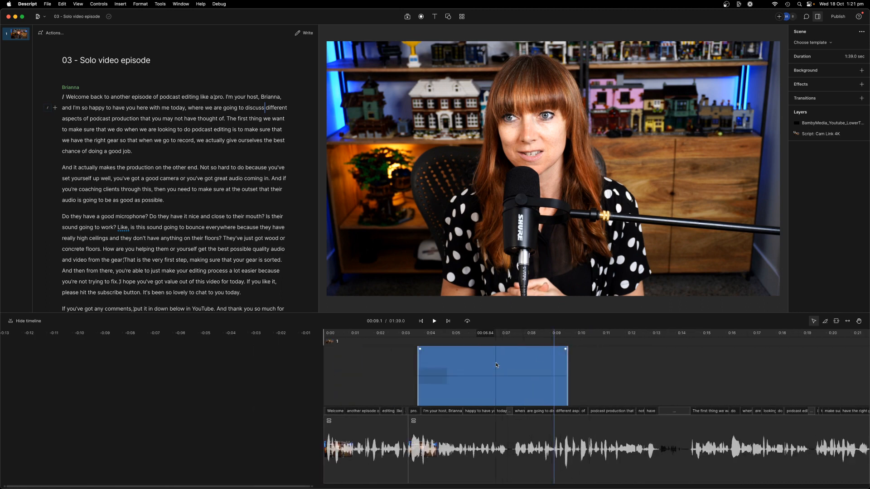
{"action": "scroll", "coordinate": [500, 373], "scroll_direction": "right", "scroll_amount": 10}
{"action": "scroll", "coordinate": [364, 380], "scroll_direction": "left", "scroll_amount": 5}
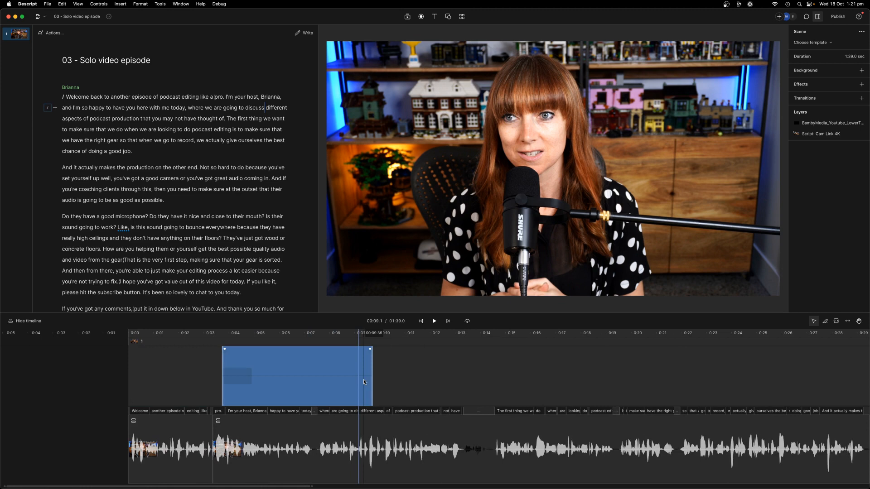
{"action": "left_click", "coordinate": [315, 380]}
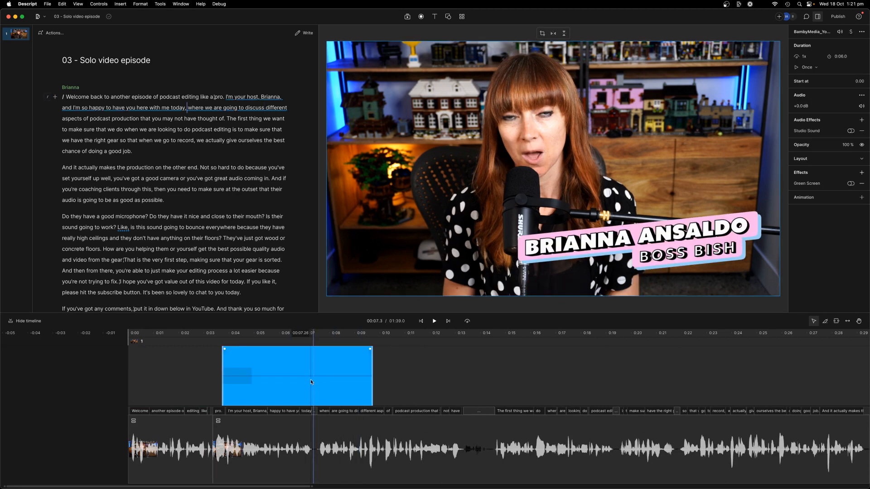
{"action": "left_click", "coordinate": [283, 339]}
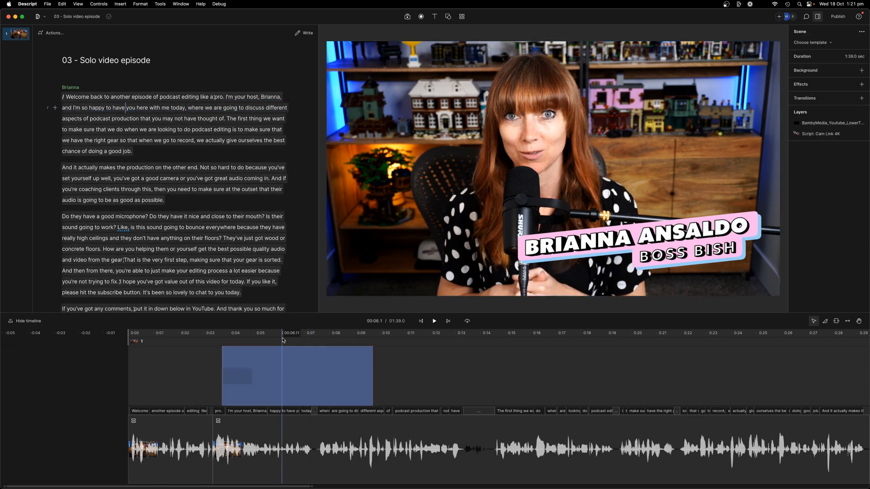
- Delete the lower third clip above the host's introduction
{"action": "left_click", "coordinate": [312, 386]}
{"action": "key", "text": "Delete"}
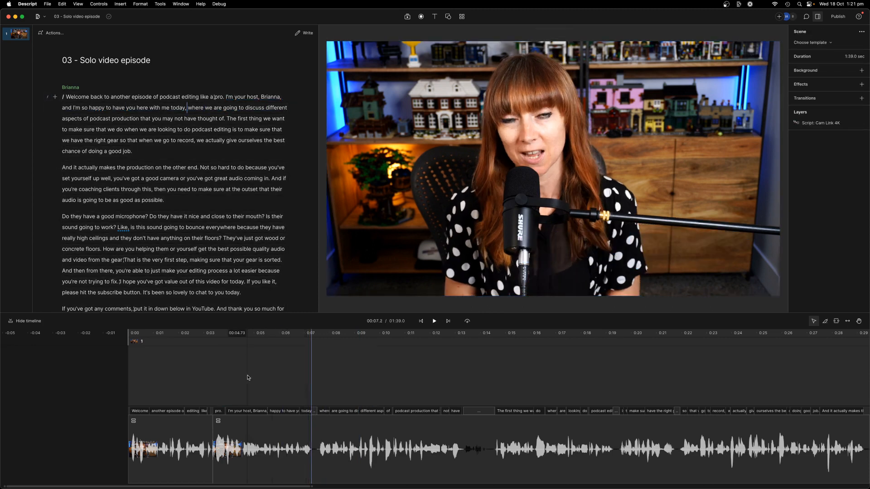
- Select the sentence in which the host introduces herself by name and search GIPHY Stickers for "wave"
{"action": "left_click", "coordinate": [271, 96]}
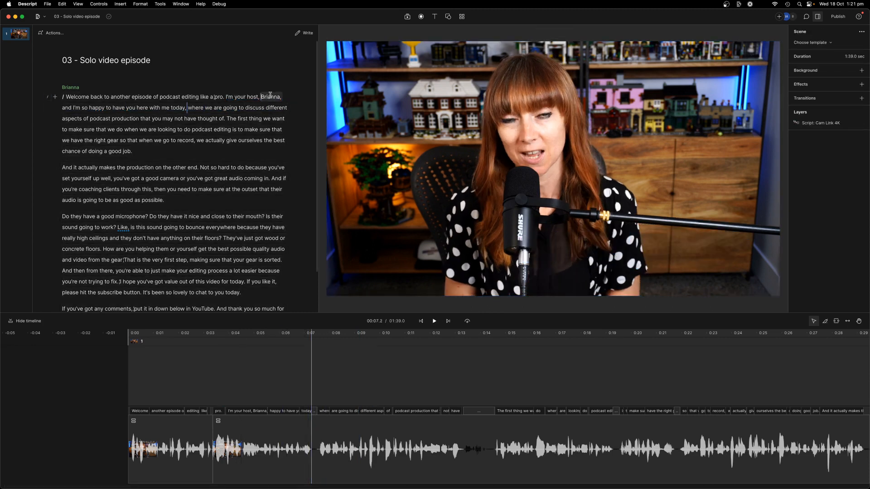
{"action": "left_click_drag", "start_coordinate": [276, 97], "coordinate": [226, 97]}
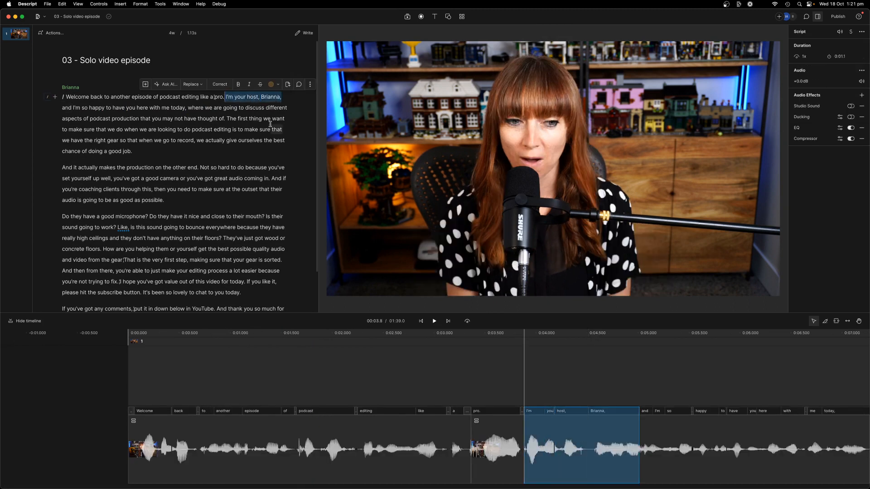
{"action": "left_click", "coordinate": [407, 16]}
{"action": "left_click", "coordinate": [451, 34]}
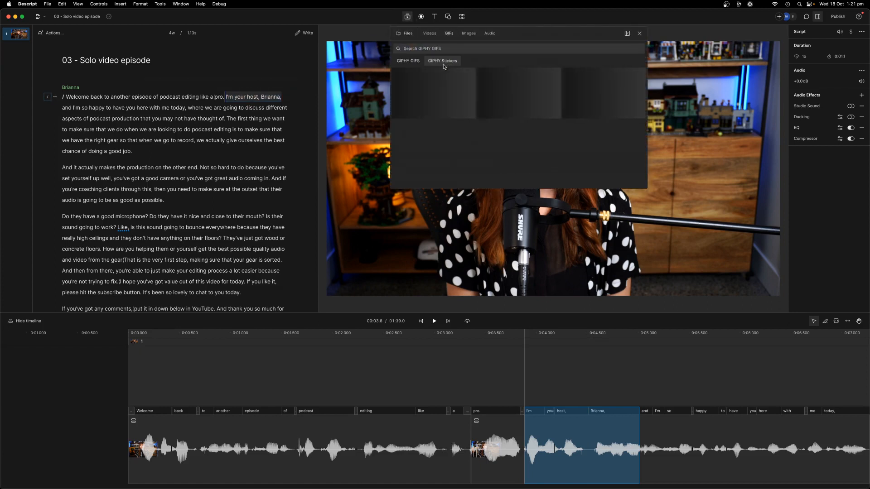
{"action": "left_click", "coordinate": [416, 48]}
{"action": "type", "text": "wave"}
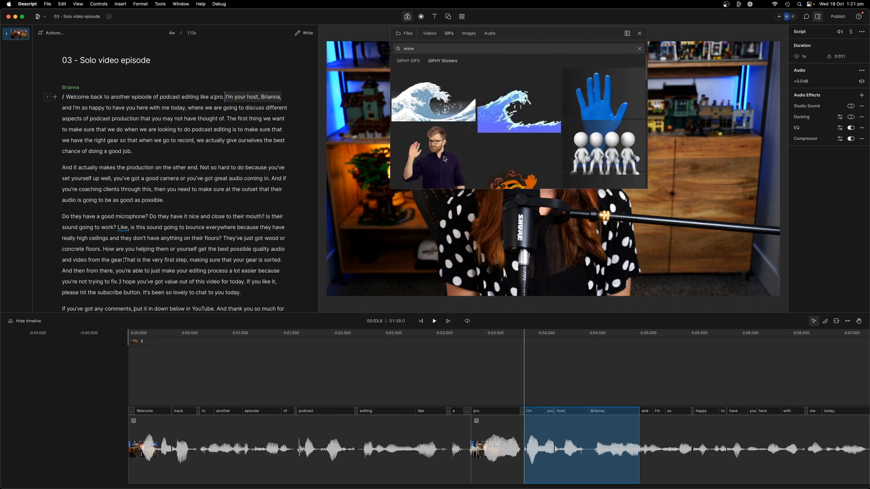
- Insert the waving cartoon girl with round glasses from the sticker results over the selected introduction words
{"action": "scroll", "coordinate": [511, 152], "scroll_direction": "down", "scroll_amount": 2}
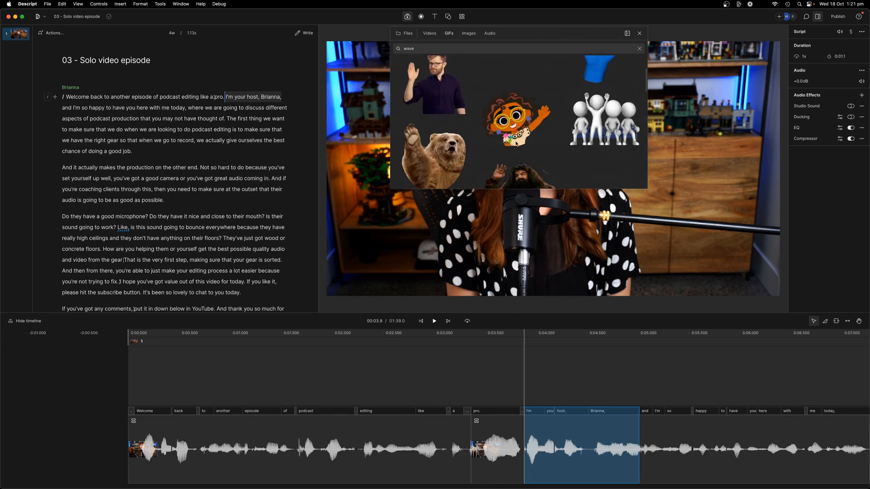
{"action": "scroll", "coordinate": [517, 119], "scroll_direction": "down", "scroll_amount": 3}
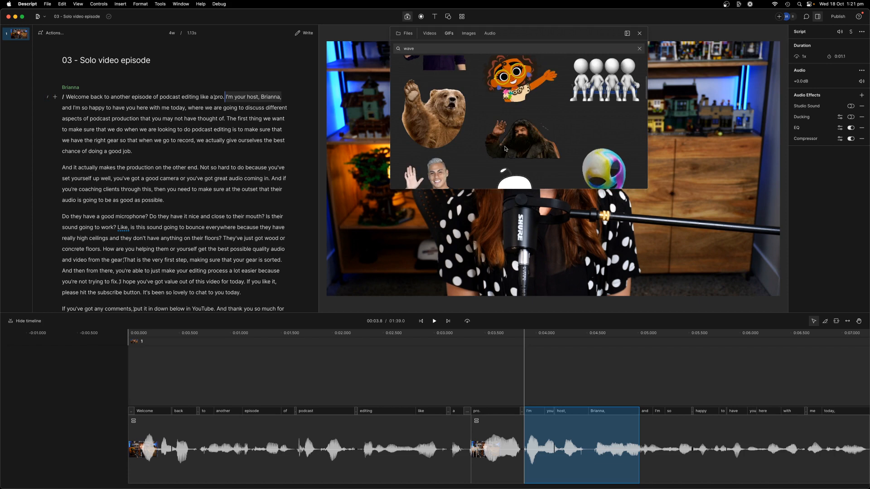
{"action": "scroll", "coordinate": [525, 136], "scroll_direction": "up", "scroll_amount": 2}
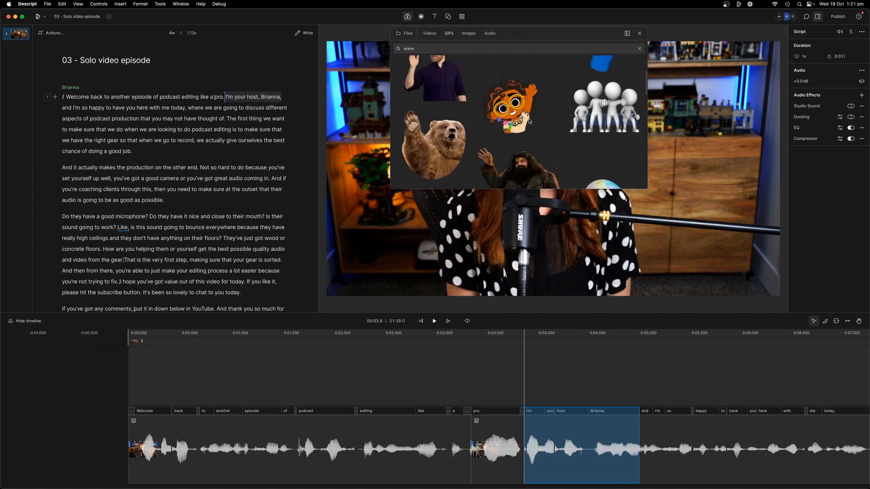
{"action": "scroll", "coordinate": [525, 127], "scroll_direction": "down", "scroll_amount": 1}
{"action": "left_click", "coordinate": [524, 110]}
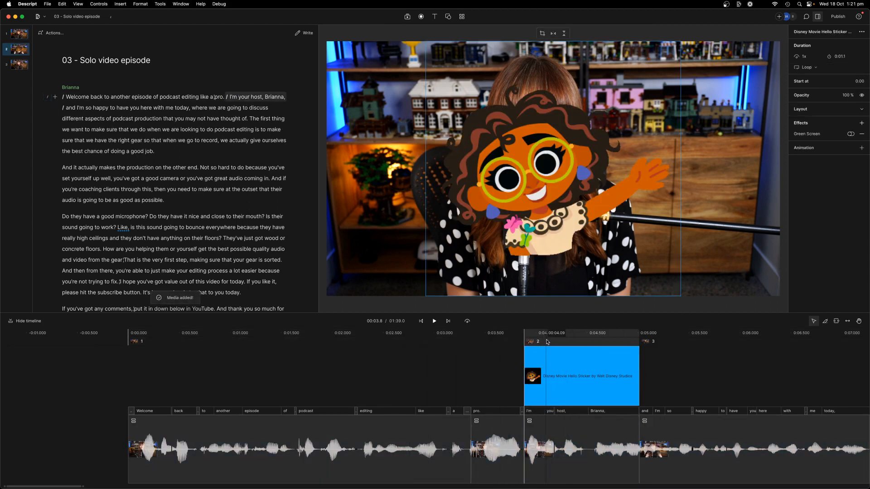
- Shrink the waving sticker and place it over the wooden cabinet beside the host
{"action": "left_click", "coordinate": [579, 185]}
{"action": "left_click_drag", "start_coordinate": [680, 41], "coordinate": [525, 178]}
{"action": "left_click_drag", "start_coordinate": [475, 245], "coordinate": [671, 178]}
- Play the introduction through "happy to have" to check the sticker's timing
{"action": "left_click", "coordinate": [366, 350]}
{"action": "key", "text": "space"}
{"action": "scroll", "coordinate": [369, 349], "scroll_direction": "right", "scroll_amount": 4}
{"action": "scroll", "coordinate": [370, 350], "scroll_direction": "right", "scroll_amount": 2}
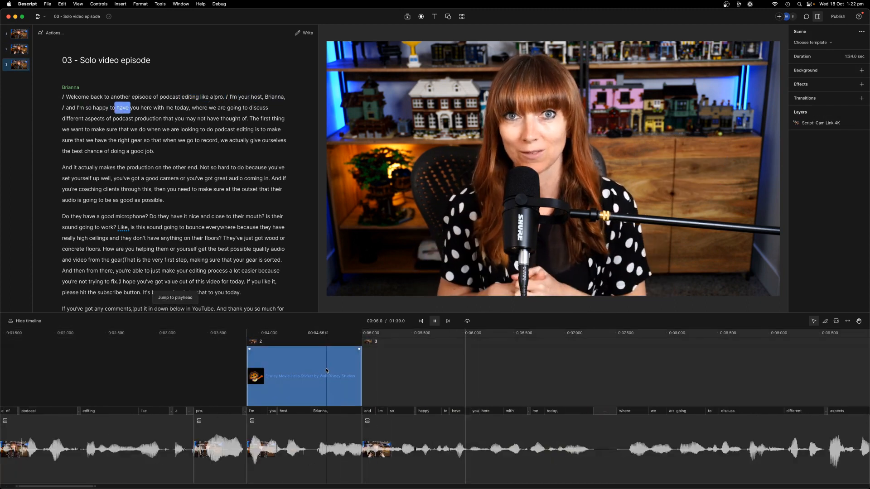
{"action": "key", "text": "space"}
- Add a title over the host's first name in the script and replace its text with that name
{"action": "left_click", "coordinate": [311, 341]}
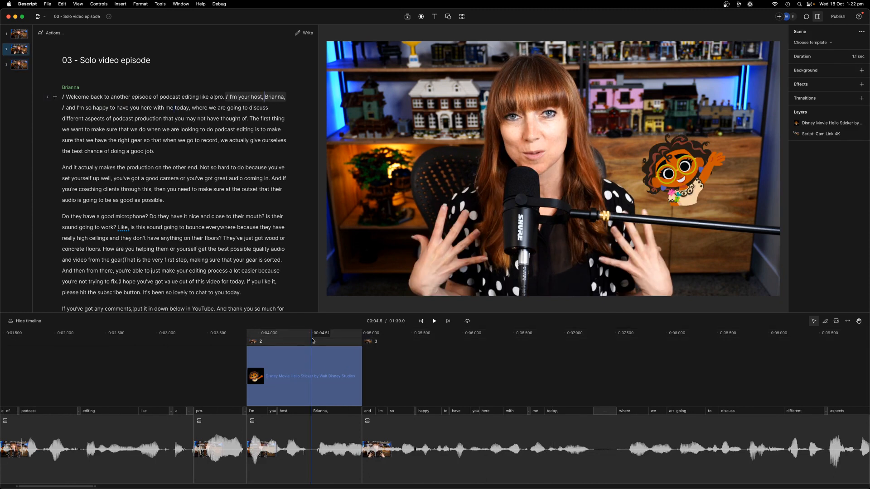
{"action": "double_click", "coordinate": [271, 93]}
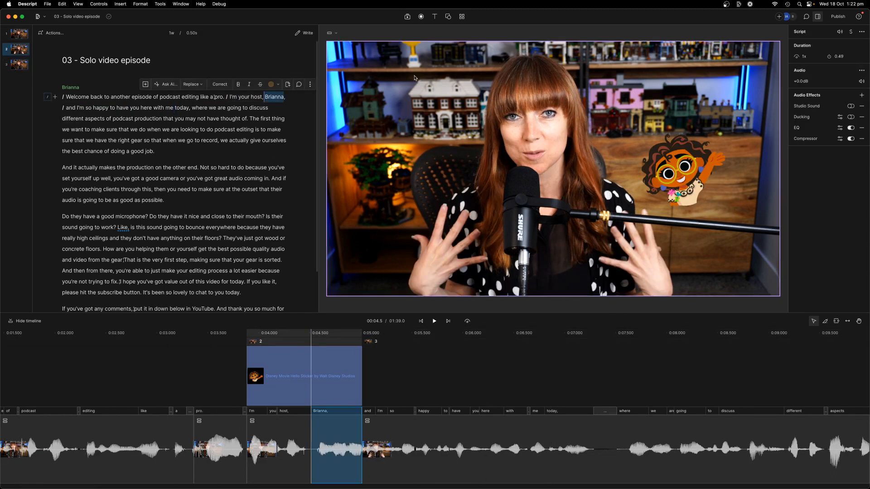
{"action": "left_click", "coordinate": [434, 17]}
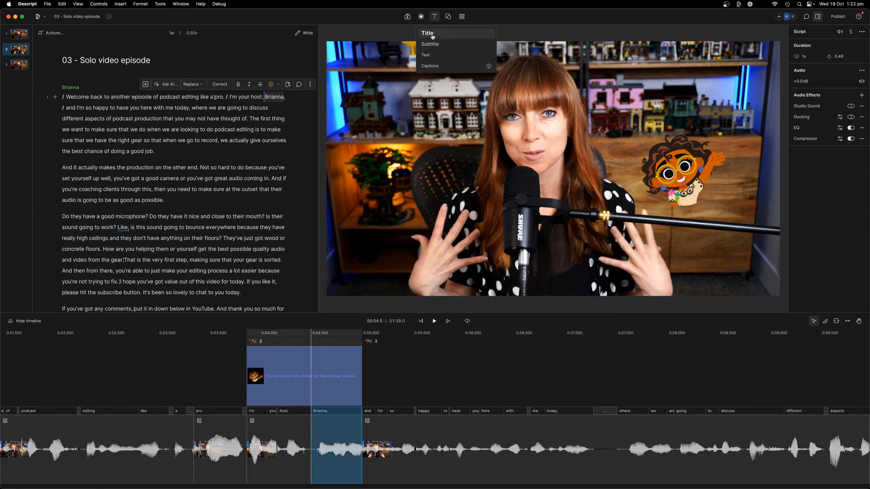
{"action": "left_click", "coordinate": [568, 193]}
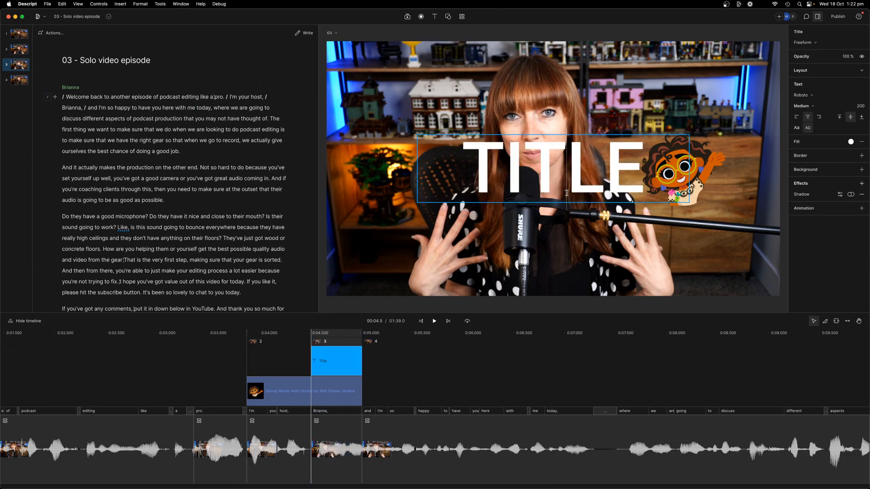
{"action": "double_click", "coordinate": [571, 177]}
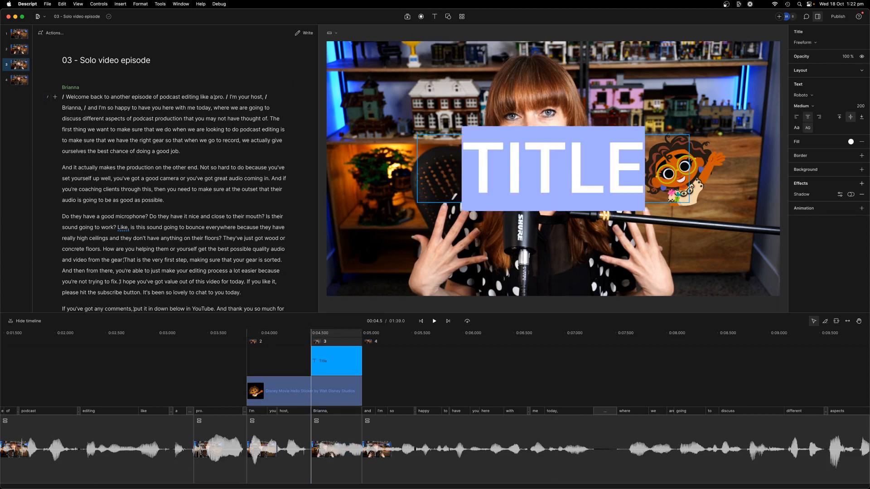
{"action": "type", "text": "brianna"}
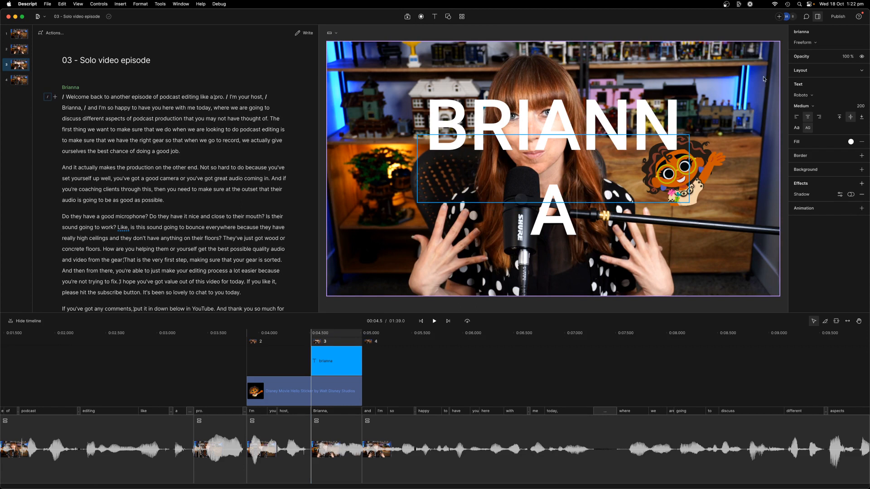
- Set the title's font to Azo Sans Black and its size to 150
{"action": "left_click", "coordinate": [816, 98]}
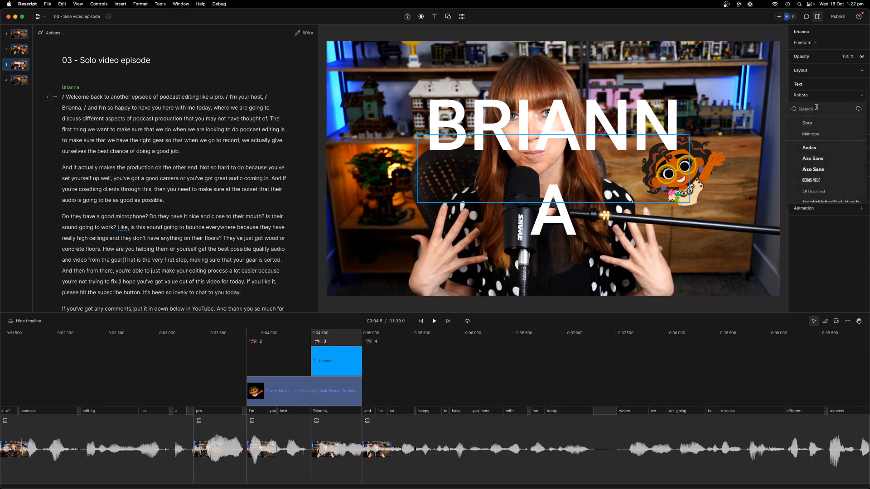
{"action": "left_click", "coordinate": [816, 170]}
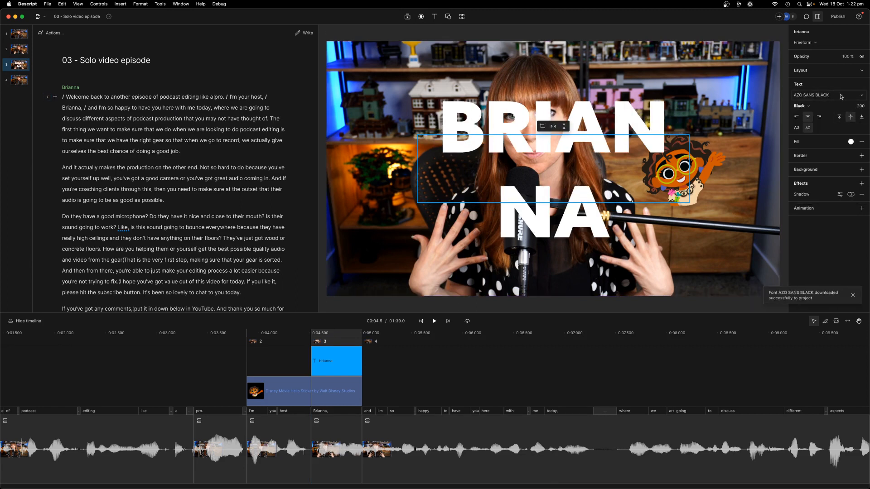
{"action": "left_click", "coordinate": [859, 96]}
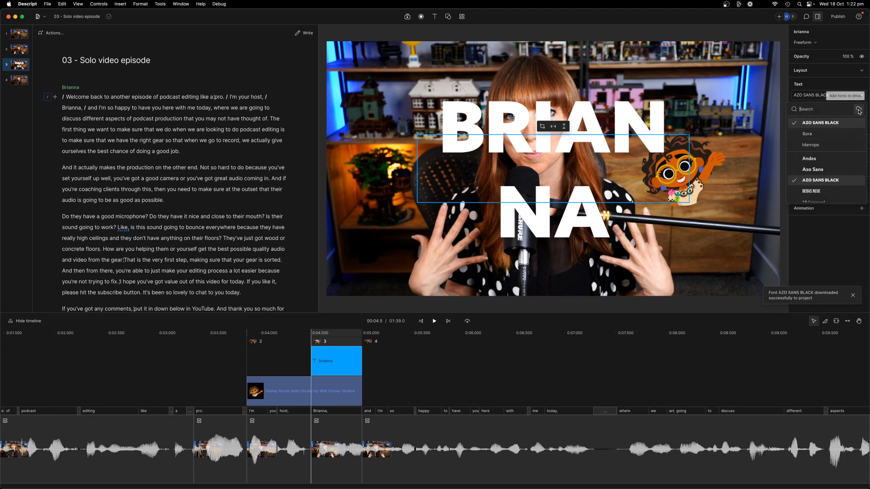
{"action": "left_click", "coordinate": [857, 98]}
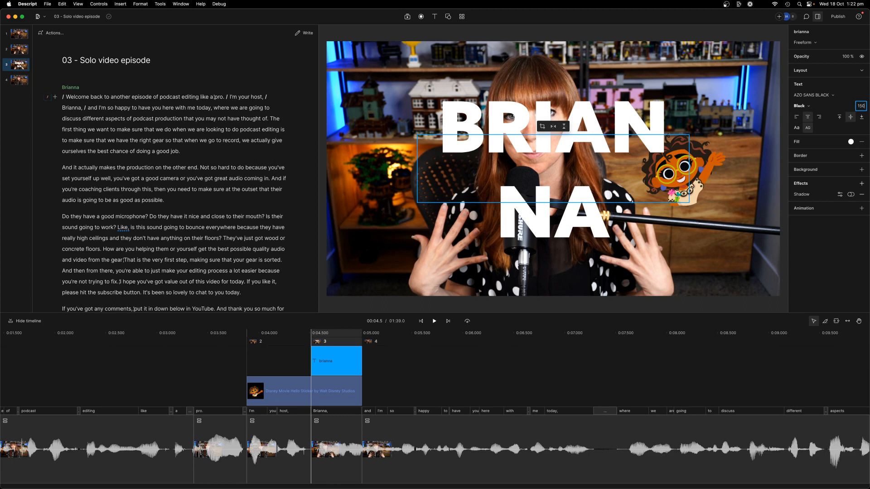
{"action": "key", "text": "Return"}
{"action": "left_click", "coordinate": [551, 222]}
{"action": "left_click_drag", "start_coordinate": [552, 223], "coordinate": [549, 214]}
{"action": "key", "text": "super+z"}
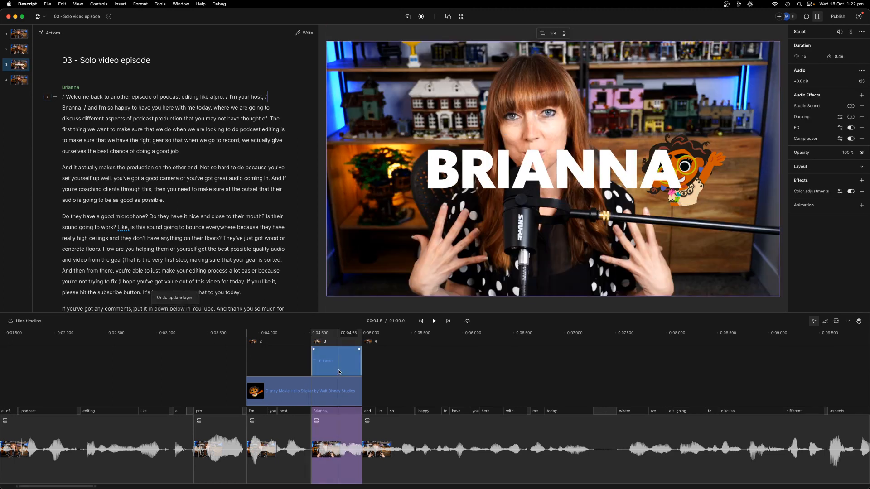
- Place the title low over the host's chest and give it a black border with width 20
{"action": "left_click", "coordinate": [333, 369]}
{"action": "left_click_drag", "start_coordinate": [572, 143], "coordinate": [534, 253]}
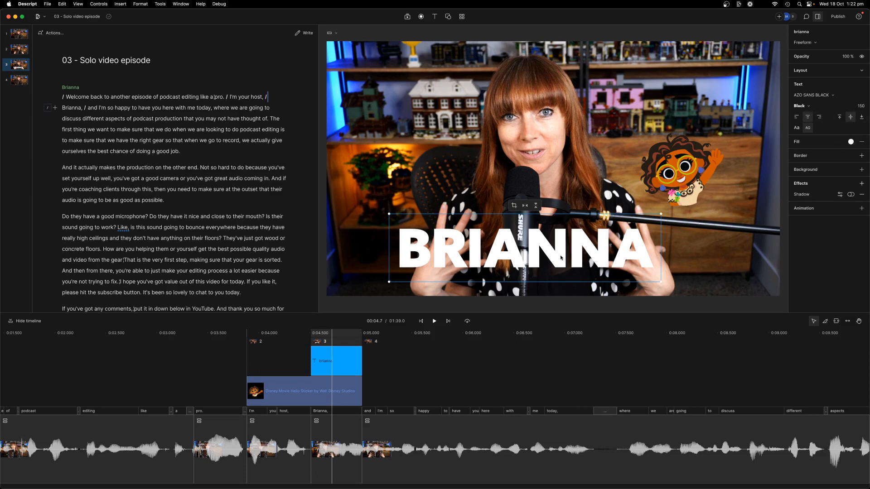
{"action": "left_click", "coordinate": [863, 156]}
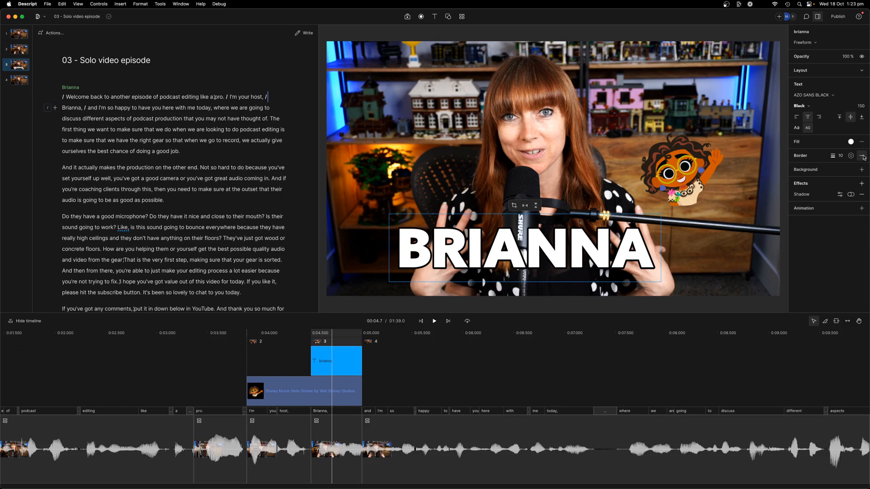
{"action": "key", "text": "shift+Up"}
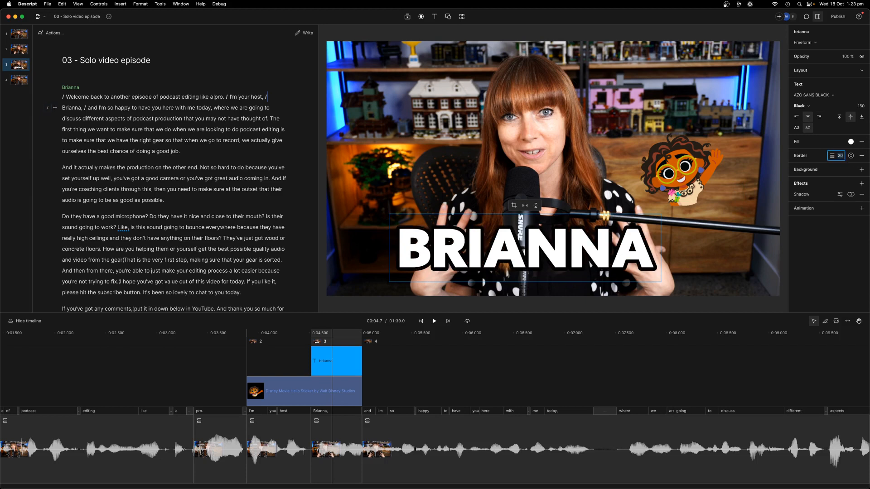
{"action": "left_click_drag", "start_coordinate": [520, 254], "coordinate": [530, 237]}
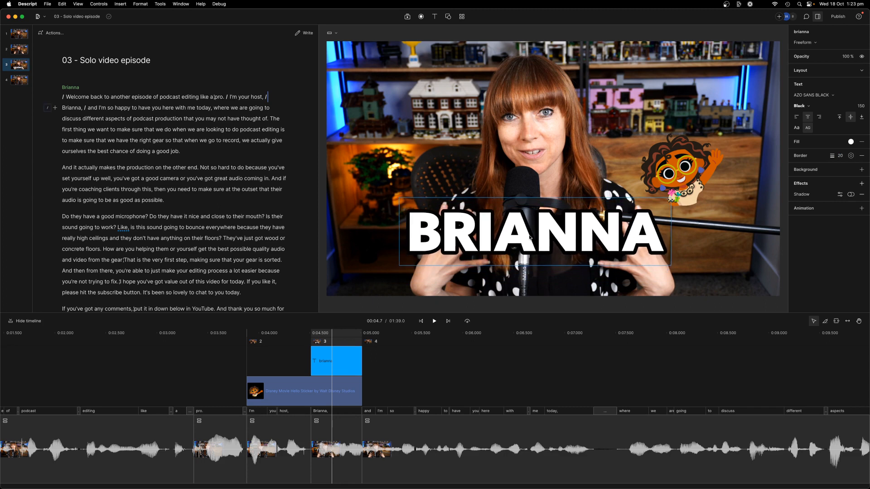
- Move the sticker up beside the host's shoulder in the title scene and play from just before "pro."
{"action": "left_click_drag", "start_coordinate": [695, 183], "coordinate": [699, 150]}
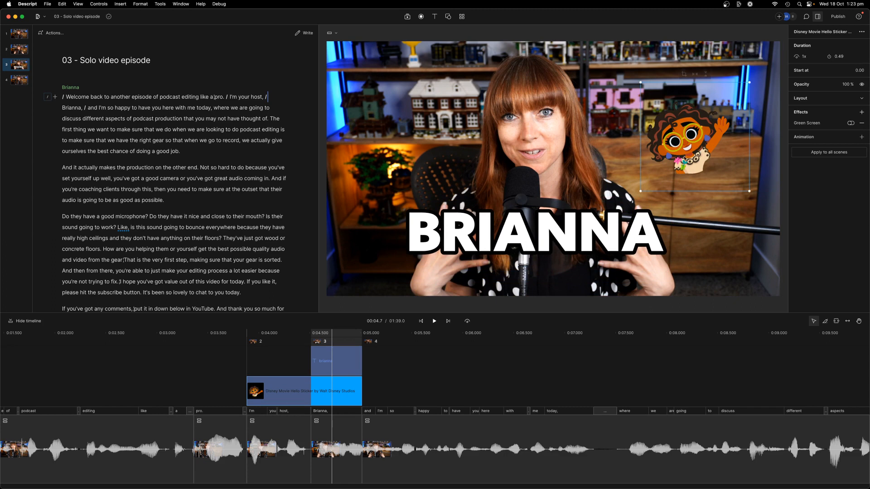
{"action": "left_click", "coordinate": [185, 357]}
{"action": "key", "text": "space"}
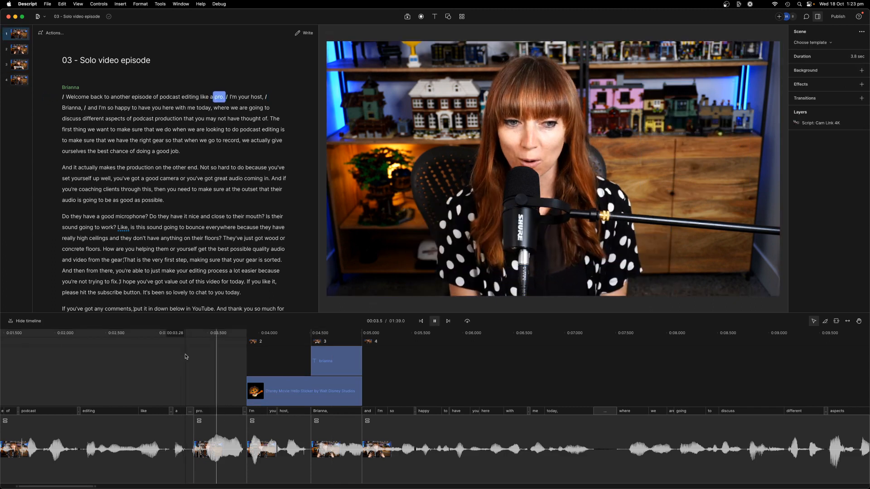
- Start the title scene slightly earlier, and shrink the sticker in the "I'm your host" scene to fit beside the host's shoulder
{"action": "left_click", "coordinate": [278, 397]}
{"action": "left_click_drag", "start_coordinate": [314, 337], "coordinate": [304, 340]}
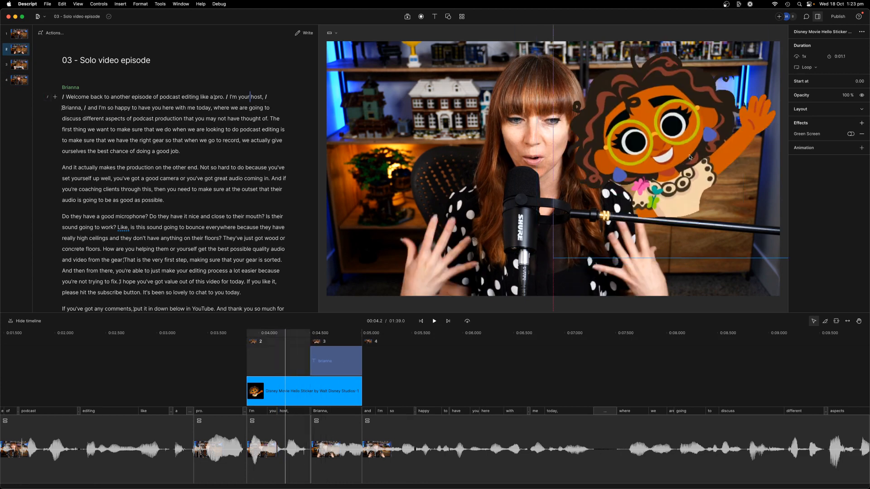
{"action": "left_click_drag", "start_coordinate": [800, 32], "coordinate": [773, 58]}
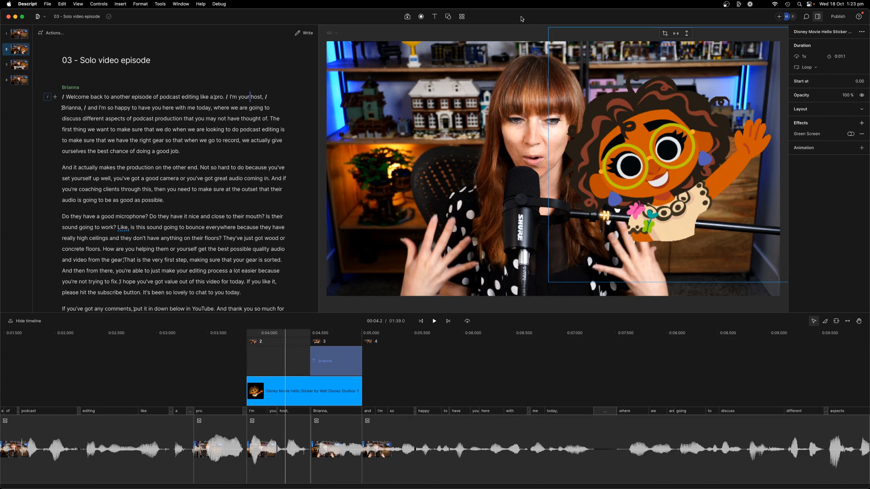
{"action": "left_click_drag", "start_coordinate": [549, 27], "coordinate": [662, 140]}
{"action": "left_click_drag", "start_coordinate": [717, 220], "coordinate": [685, 166]}
- Play the edited introduction from just before "pro." and examine the following speech and pauses up to "looking to do podcast"
{"action": "left_click", "coordinate": [191, 346]}
{"action": "key", "text": "space"}
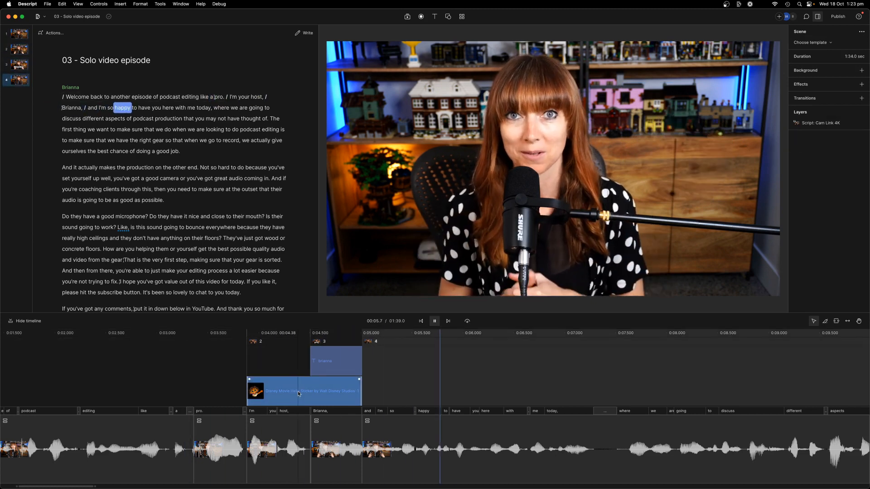
{"action": "scroll", "coordinate": [406, 388], "scroll_direction": "down", "scroll_amount": 5}
{"action": "scroll", "coordinate": [564, 404], "scroll_direction": "right", "scroll_amount": 4}
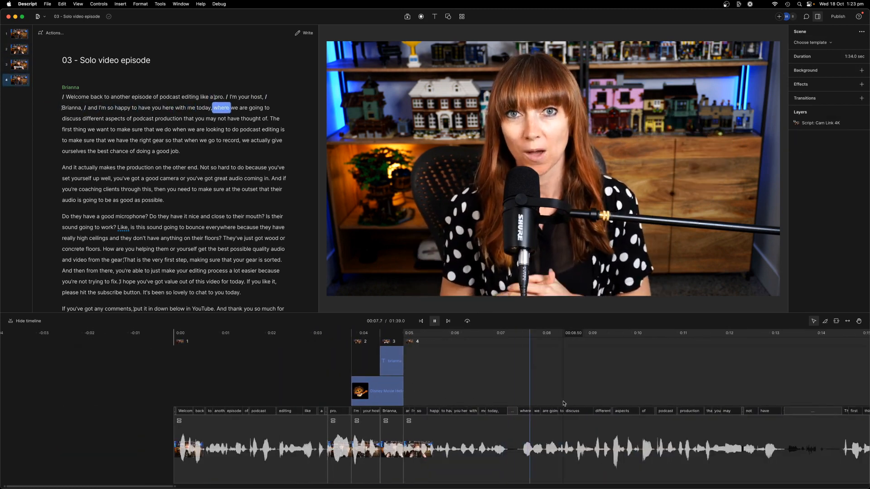
{"action": "scroll", "coordinate": [559, 404], "scroll_direction": "right", "scroll_amount": 5}
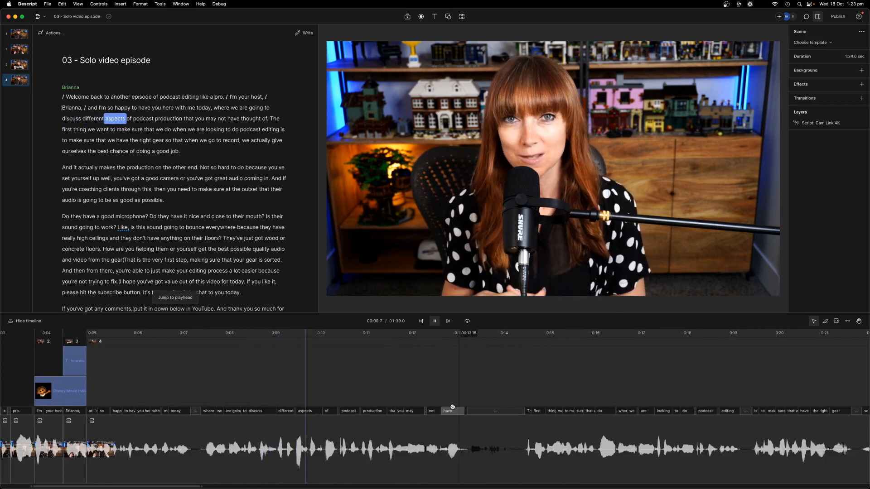
{"action": "scroll", "coordinate": [442, 407], "scroll_direction": "right", "scroll_amount": 7}
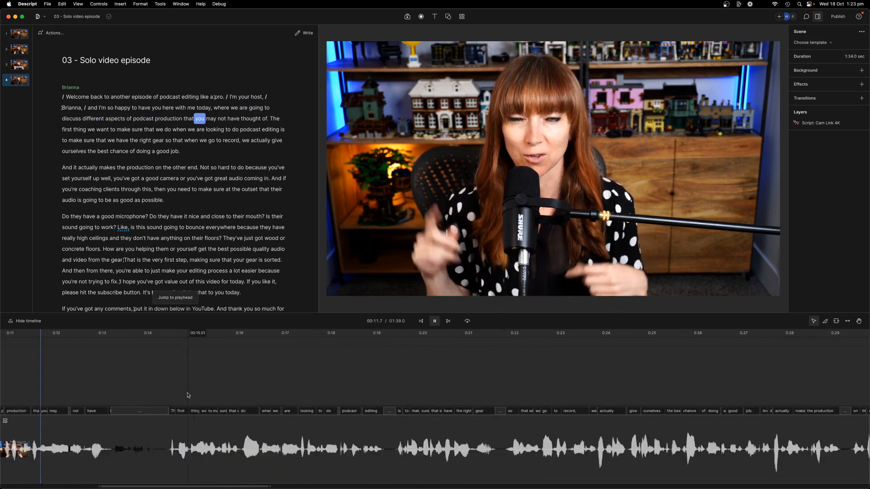
{"action": "scroll", "coordinate": [186, 395], "scroll_direction": "left", "scroll_amount": 2}
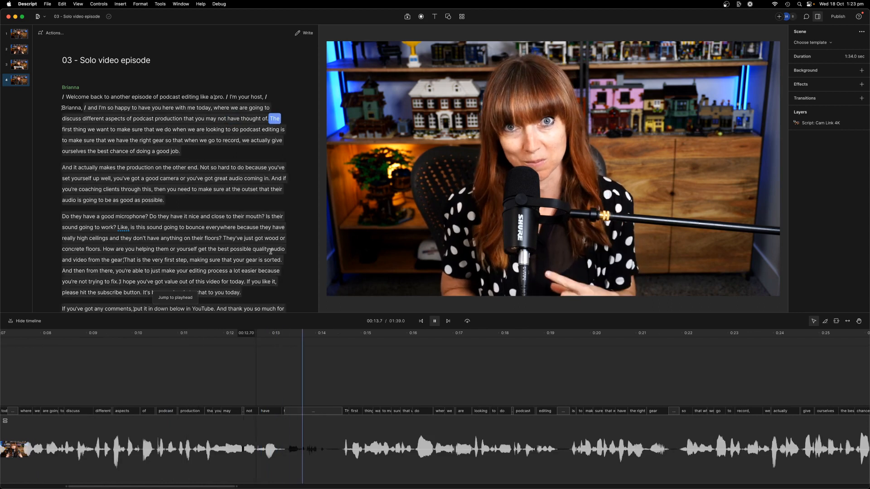
{"action": "left_click", "coordinate": [261, 129]}
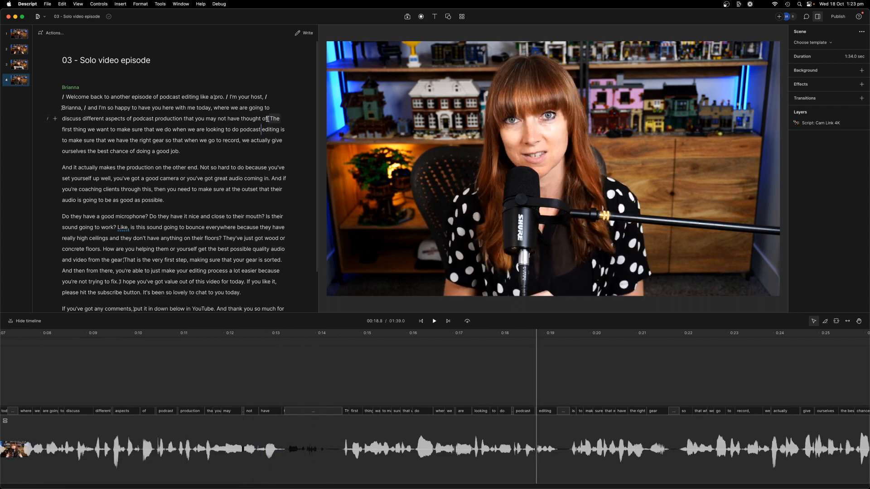
- Correct the transcript words "thought of" to "thought about" in the first paragraph
{"action": "left_click_drag", "start_coordinate": [267, 119], "coordinate": [244, 119]}
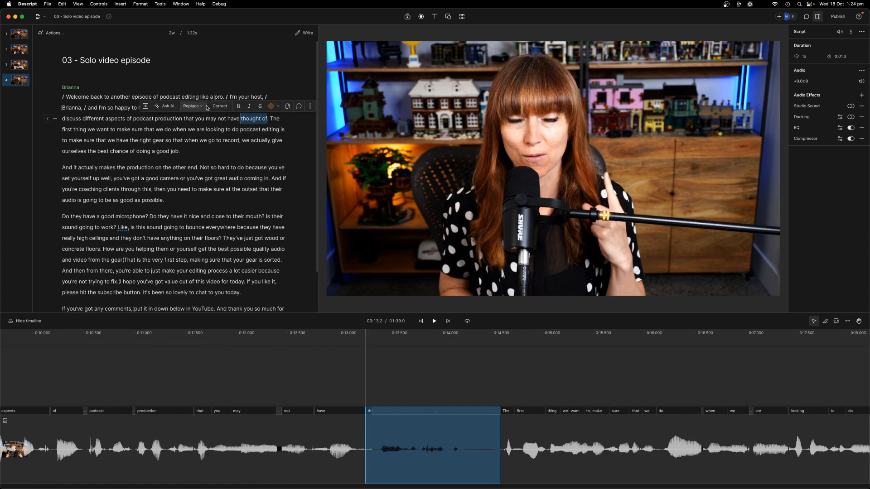
{"action": "left_click", "coordinate": [216, 107]}
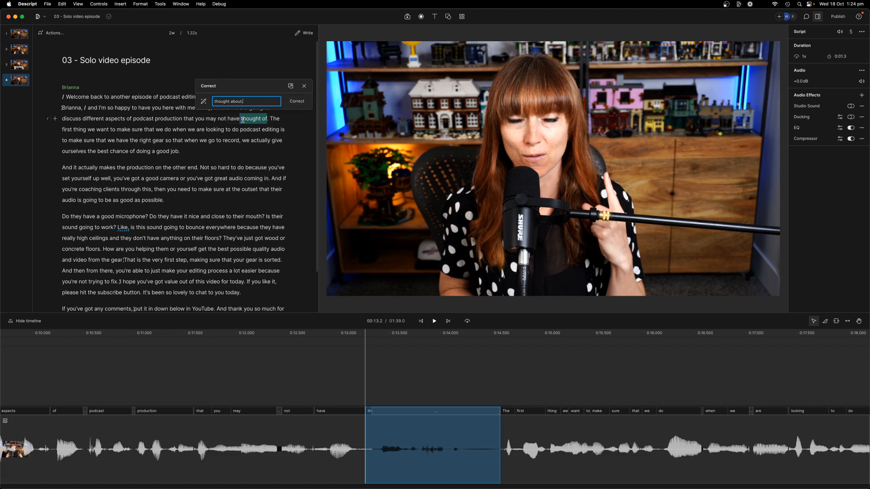
{"action": "left_click", "coordinate": [297, 102]}
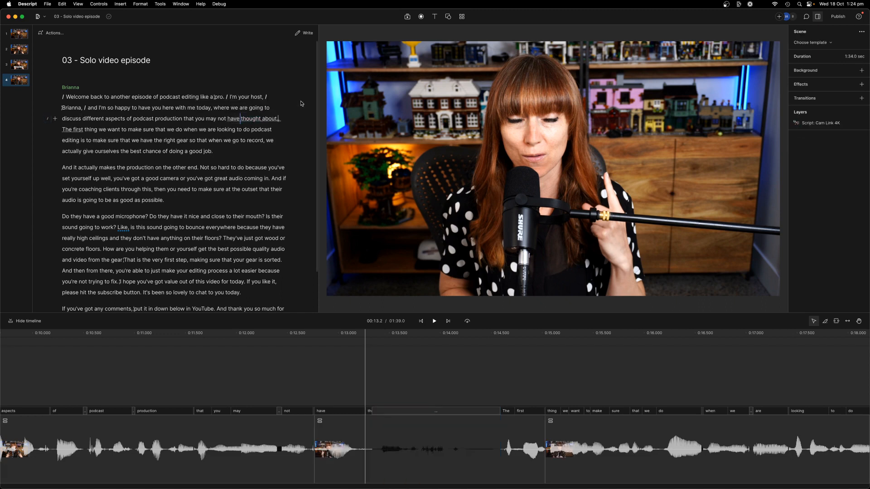
- Insert the "Think Stephen Colbert" GIF from a "thinking" search over the words "thought about" and play it back
{"action": "left_click", "coordinate": [278, 123], "text": "shift"}
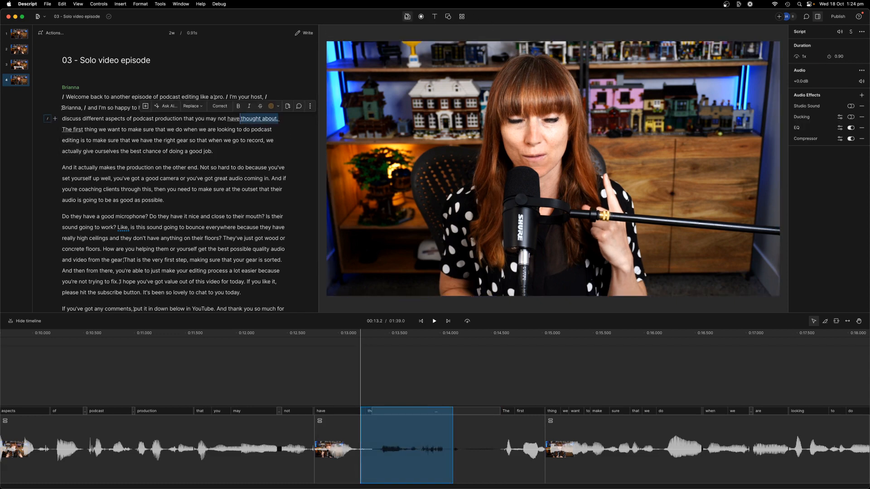
{"action": "left_click", "coordinate": [408, 16]}
{"action": "left_click", "coordinate": [405, 60]}
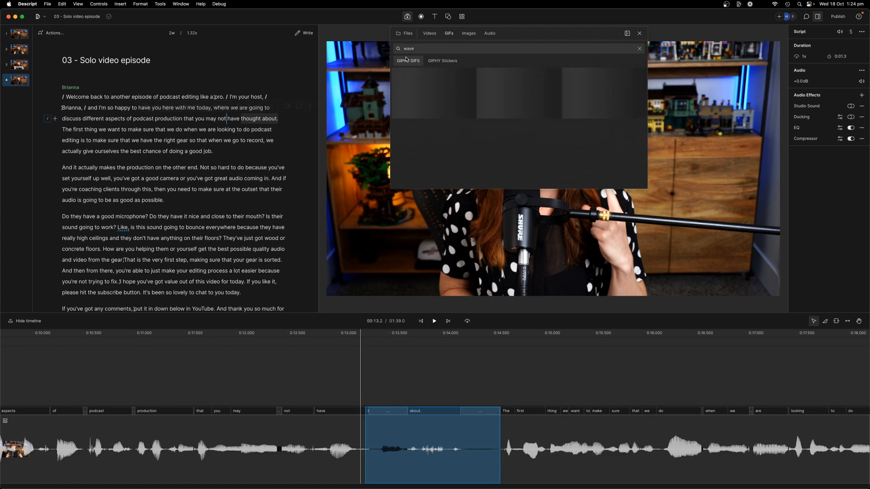
{"action": "double_click", "coordinate": [418, 48]}
{"action": "type", "text": "think"}
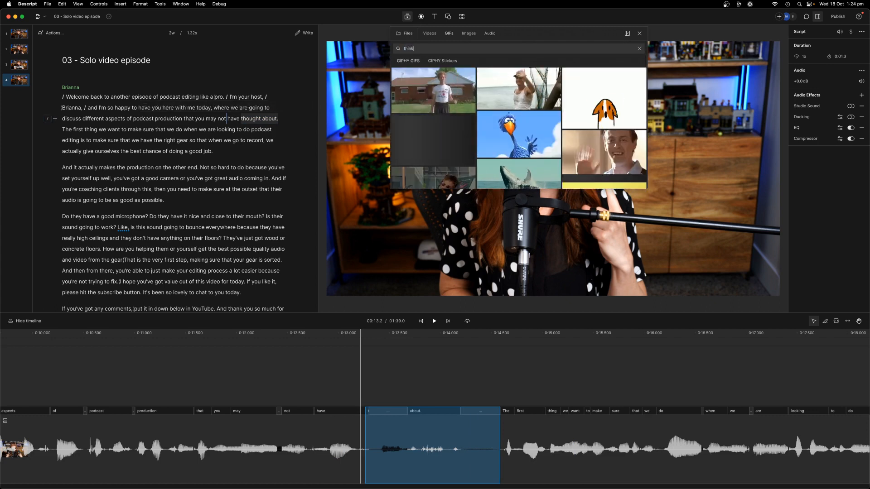
{"action": "type", "text": "ing"}
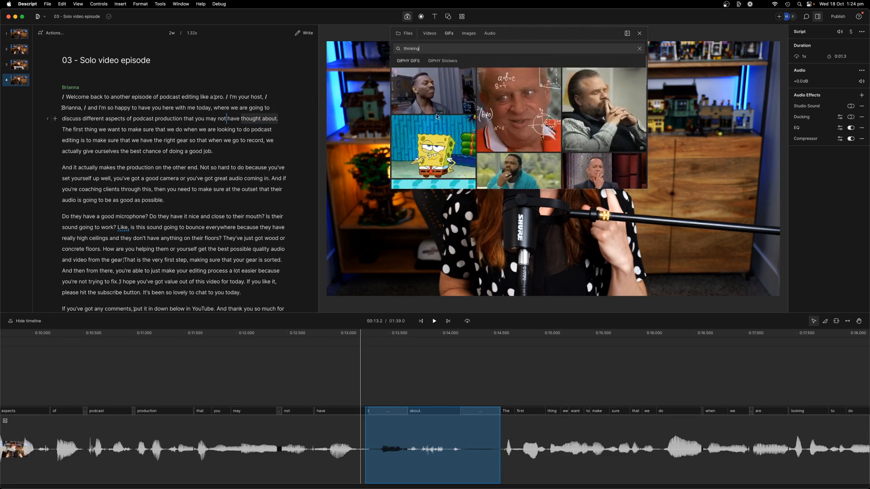
{"action": "scroll", "coordinate": [438, 117], "scroll_direction": "down", "scroll_amount": 2}
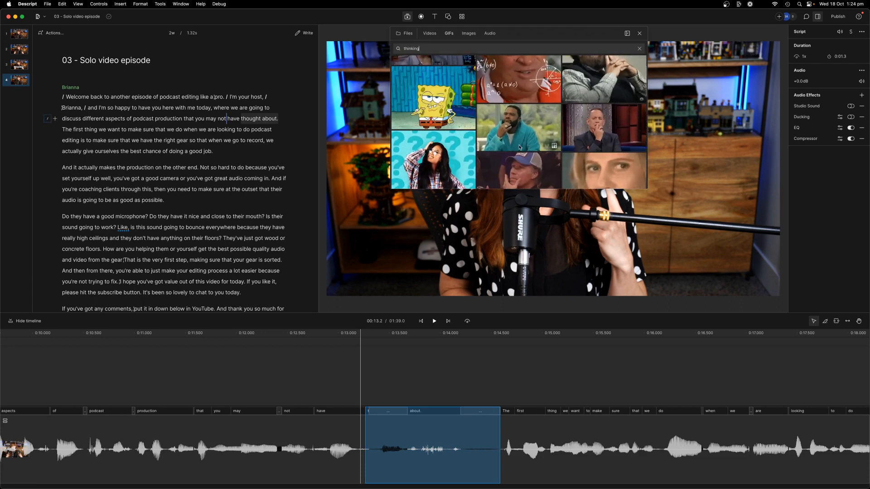
{"action": "left_click", "coordinate": [607, 132]}
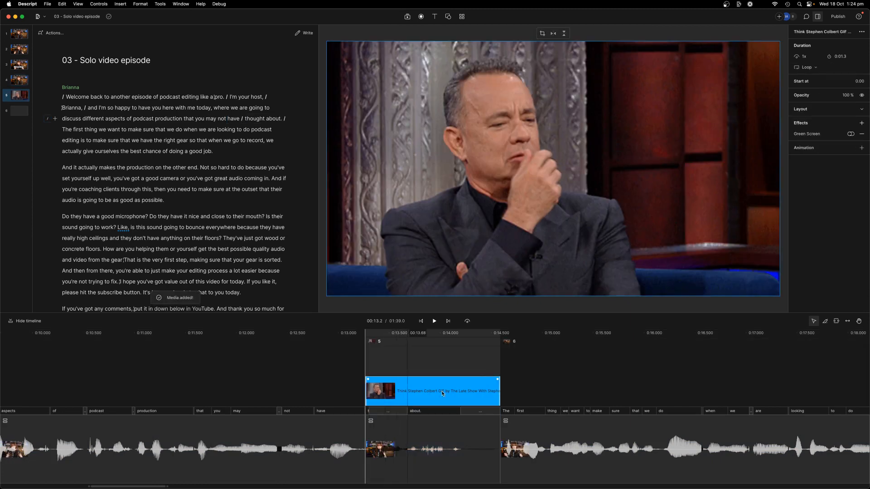
{"action": "left_click", "coordinate": [282, 368]}
{"action": "key", "text": "space"}
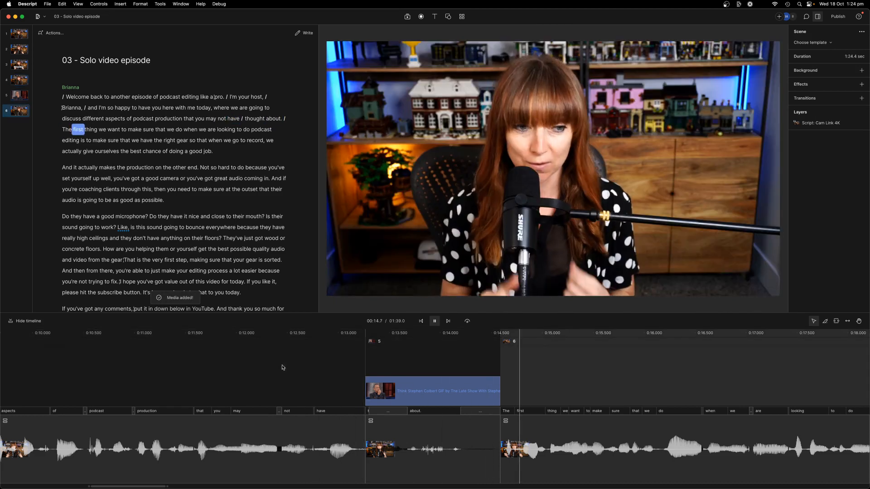
{"action": "key", "text": "space"}
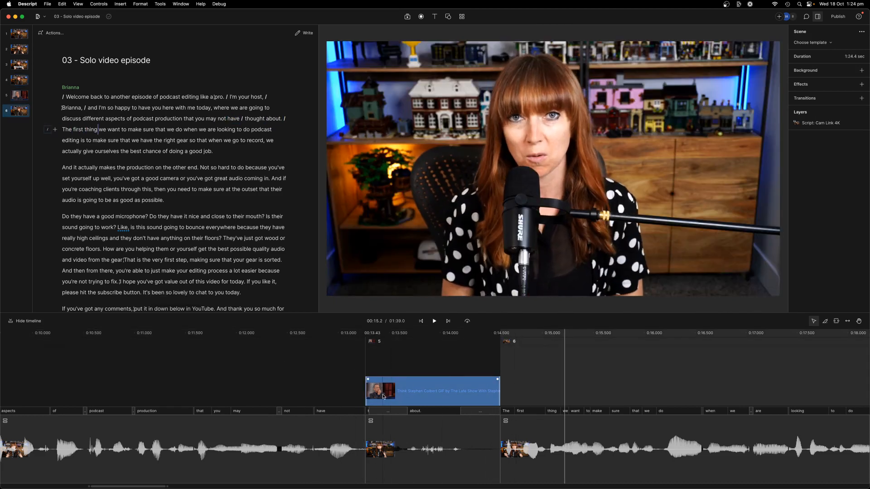
- Set the thinking GIF to play once, lengthen it to about 1.8 seconds, and shift it to start at "have"
{"action": "left_click_drag", "start_coordinate": [383, 398], "coordinate": [346, 399]}
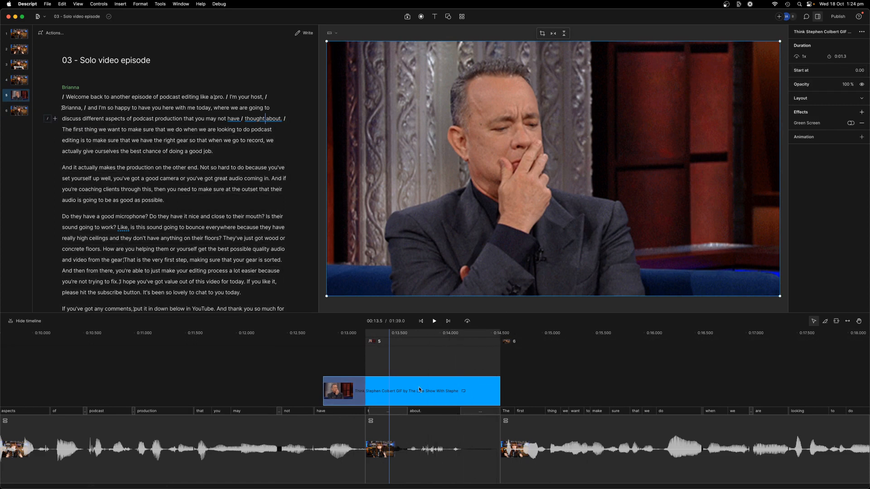
{"action": "left_click", "coordinate": [394, 391]}
{"action": "left_click", "coordinate": [809, 68]}
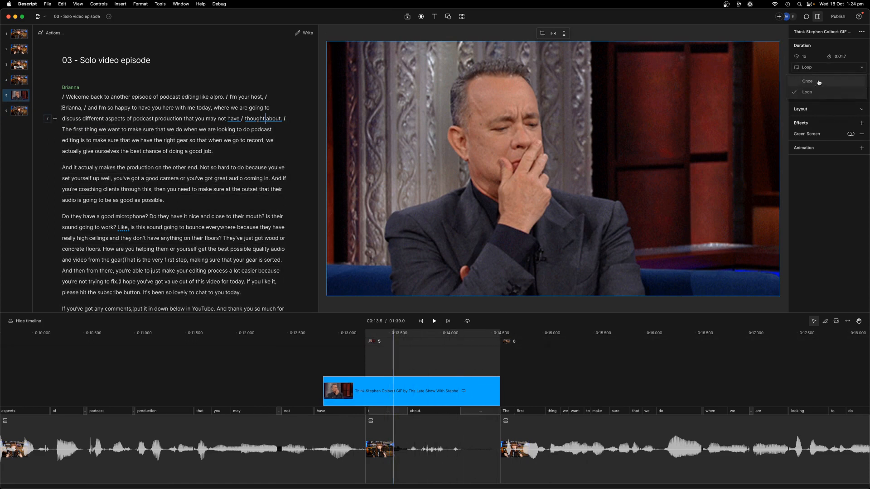
{"action": "left_click", "coordinate": [820, 83]}
{"action": "left_click_drag", "start_coordinate": [458, 391], "coordinate": [513, 389]}
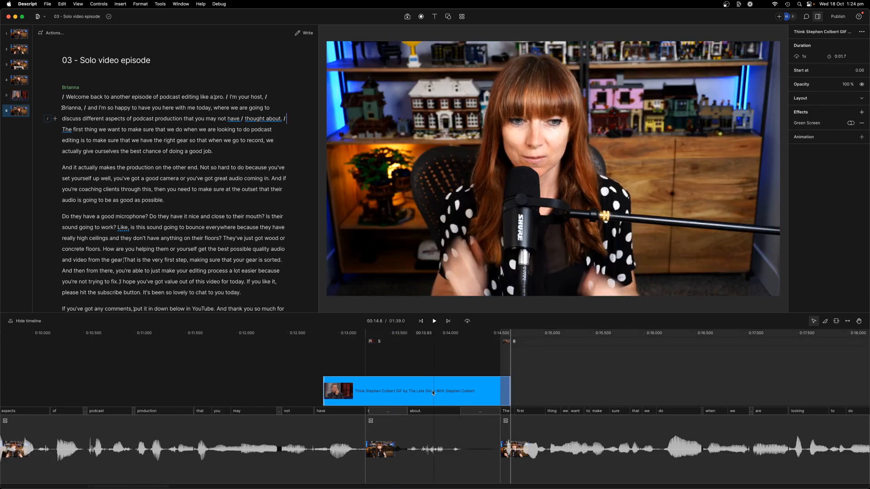
{"action": "left_click", "coordinate": [419, 393]}
{"action": "left_click_drag", "start_coordinate": [419, 393], "coordinate": [418, 392]}
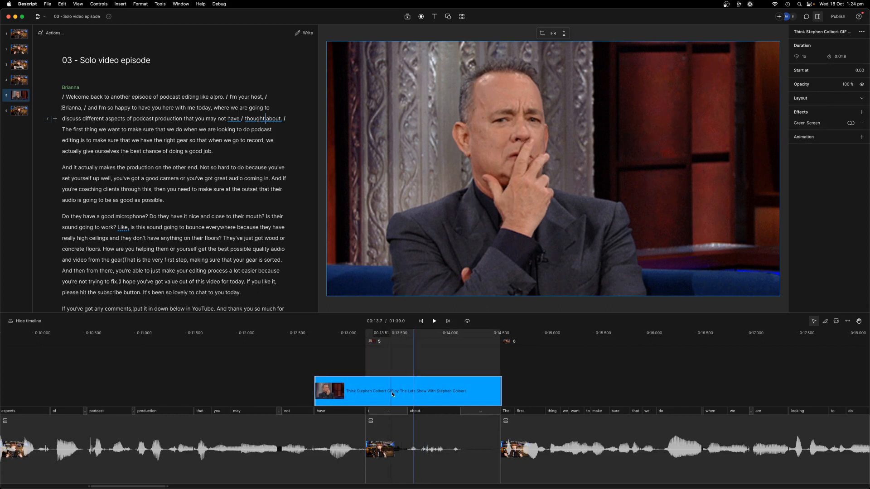
- Start the GIF's scene earlier, just before "have", and play from before it through "so that when we"
{"action": "left_click_drag", "start_coordinate": [368, 340], "coordinate": [314, 341]}
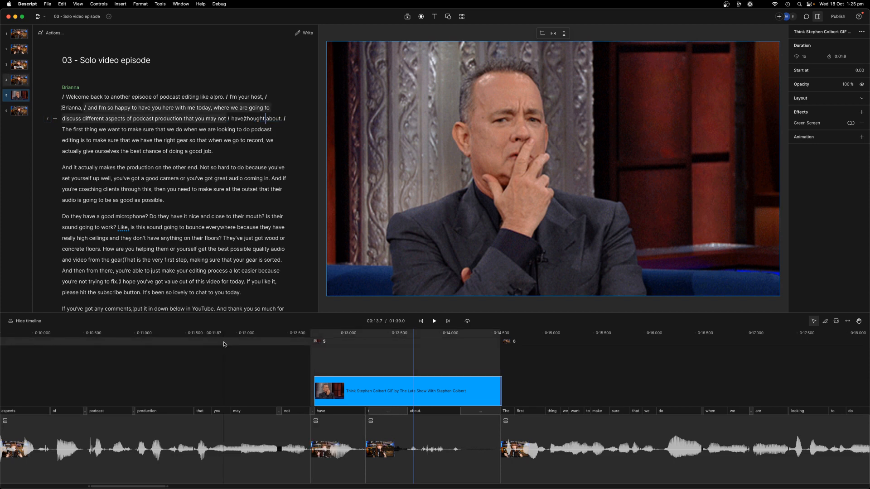
{"action": "left_click", "coordinate": [238, 341]}
{"action": "key", "text": "space"}
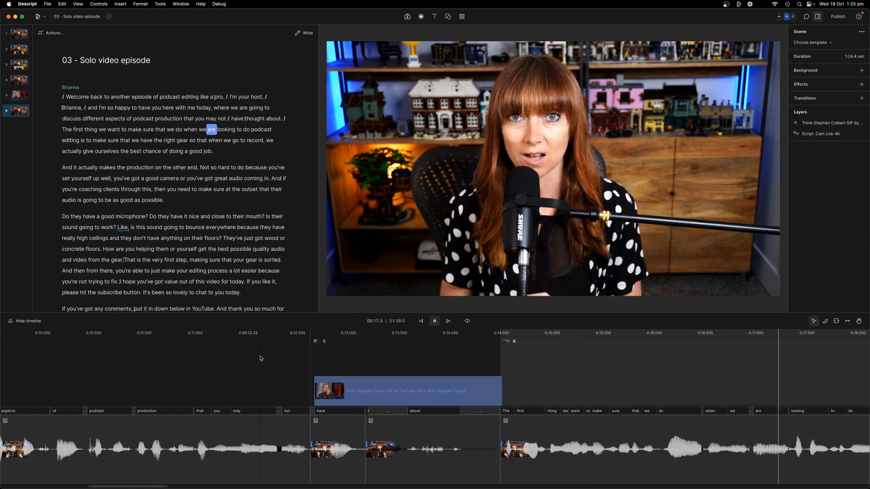
{"action": "scroll", "coordinate": [564, 406], "scroll_direction": "right", "scroll_amount": 10}
{"action": "scroll", "coordinate": [638, 420], "scroll_direction": "down", "scroll_amount": 2}
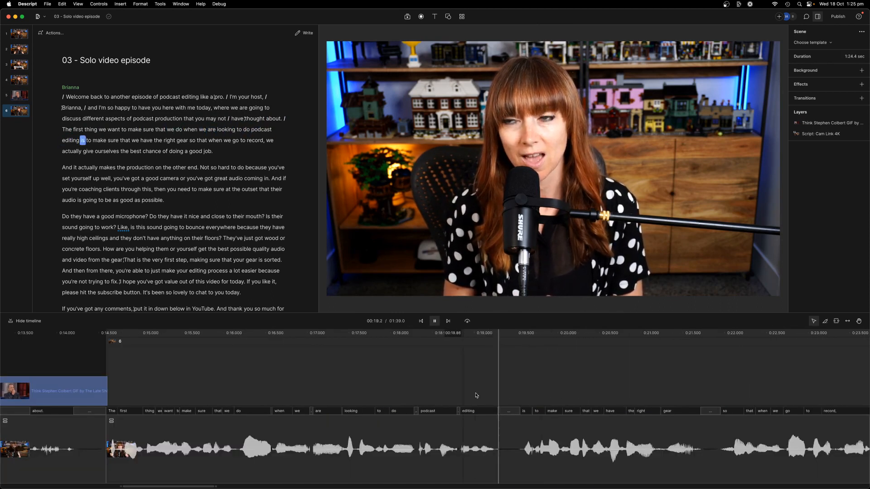
{"action": "scroll", "coordinate": [505, 401], "scroll_direction": "down", "scroll_amount": 3}
{"action": "scroll", "coordinate": [504, 402], "scroll_direction": "right", "scroll_amount": 2}
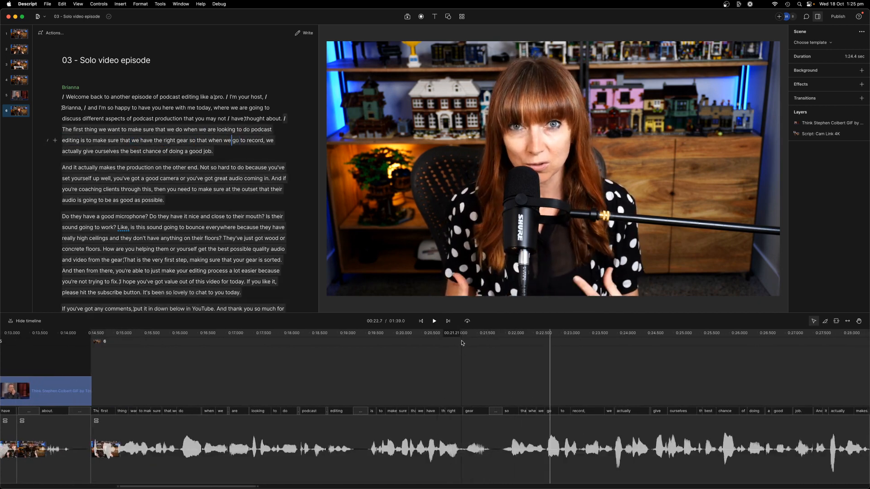
- Search for "podcast equipment" and "microphone" visuals, and insert the grey handheld microphone sticker over the words "the right gear"
{"action": "left_click", "coordinate": [462, 449]}
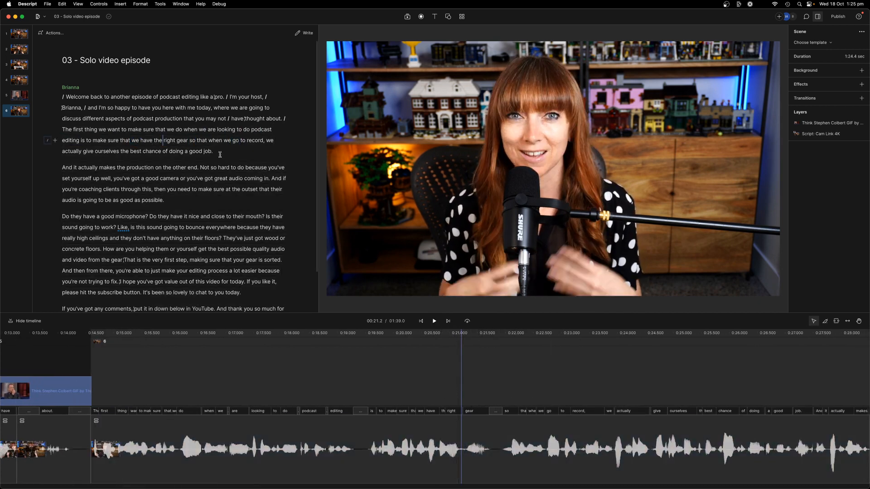
{"action": "left_click_drag", "start_coordinate": [189, 140], "coordinate": [155, 141]}
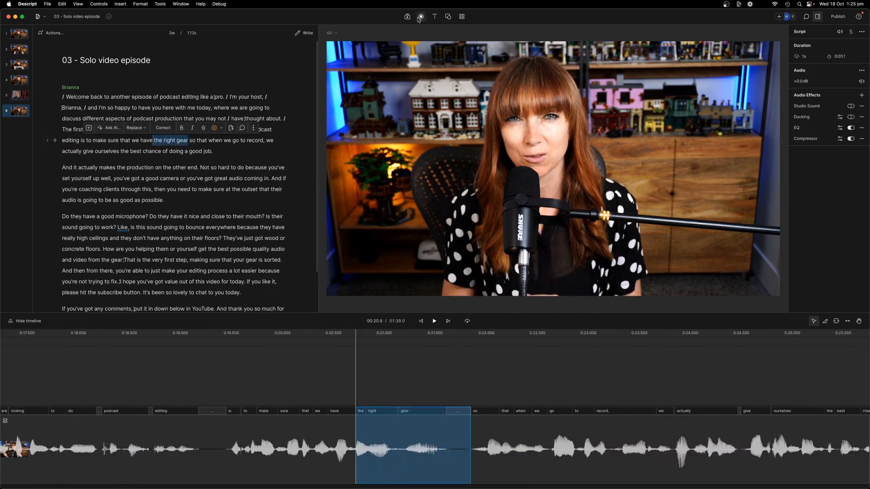
{"action": "left_click", "coordinate": [407, 16]}
{"action": "type", "text": "podcast equipment"}
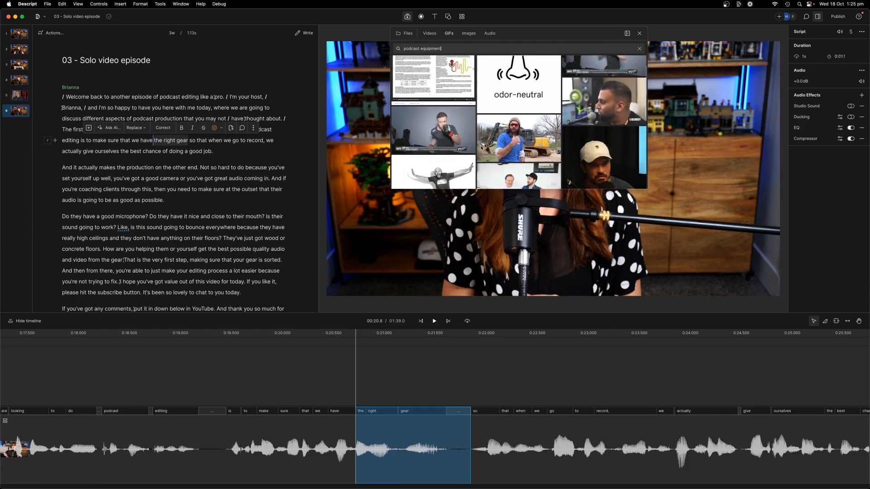
{"action": "left_click", "coordinate": [439, 65]}
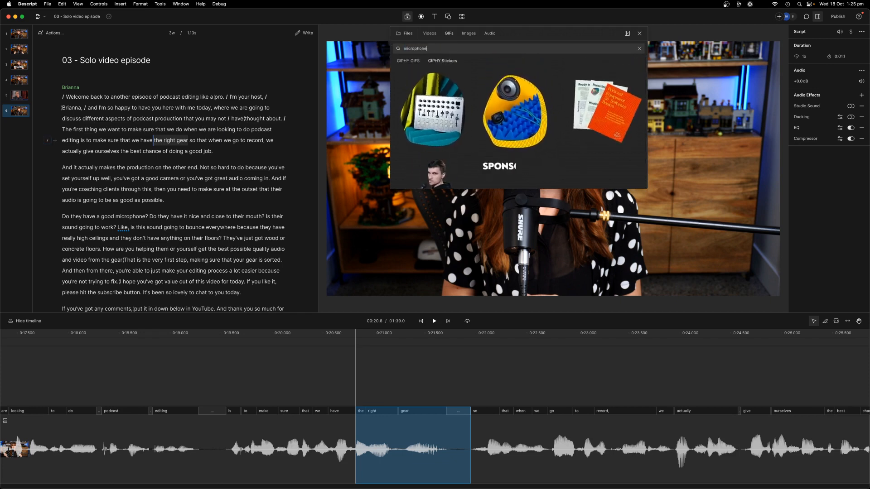
{"action": "scroll", "coordinate": [516, 118], "scroll_direction": "down", "scroll_amount": 2}
{"action": "scroll", "coordinate": [516, 119], "scroll_direction": "up", "scroll_amount": 2}
{"action": "left_click", "coordinate": [606, 114]}
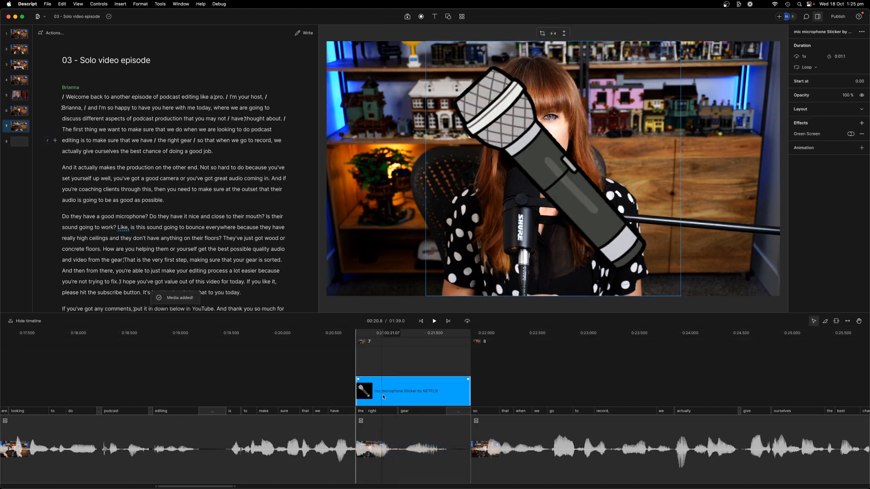
- Shrink the microphone sticker to about half its size and place it beside the host's head, over the wooden cabinet
{"action": "left_click_drag", "start_coordinate": [682, 42], "coordinate": [552, 168]}
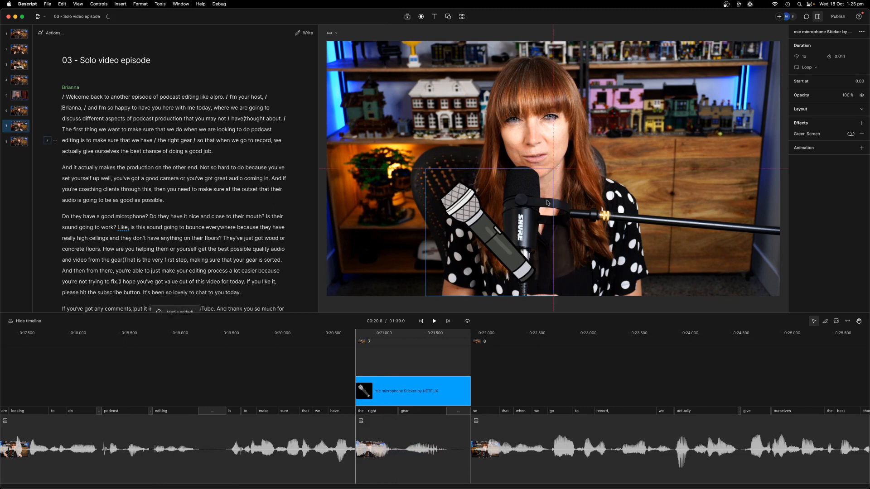
{"action": "left_click_drag", "start_coordinate": [547, 203], "coordinate": [737, 110]}
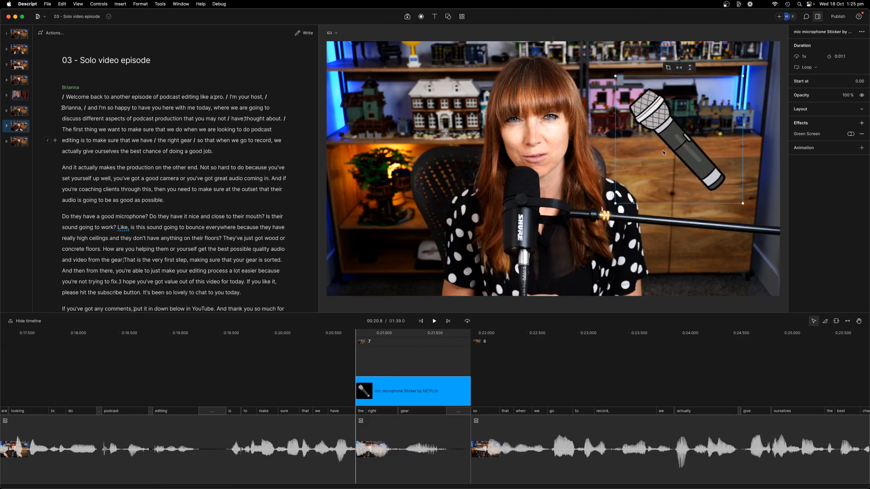
{"action": "left_click_drag", "start_coordinate": [677, 136], "coordinate": [676, 140]}
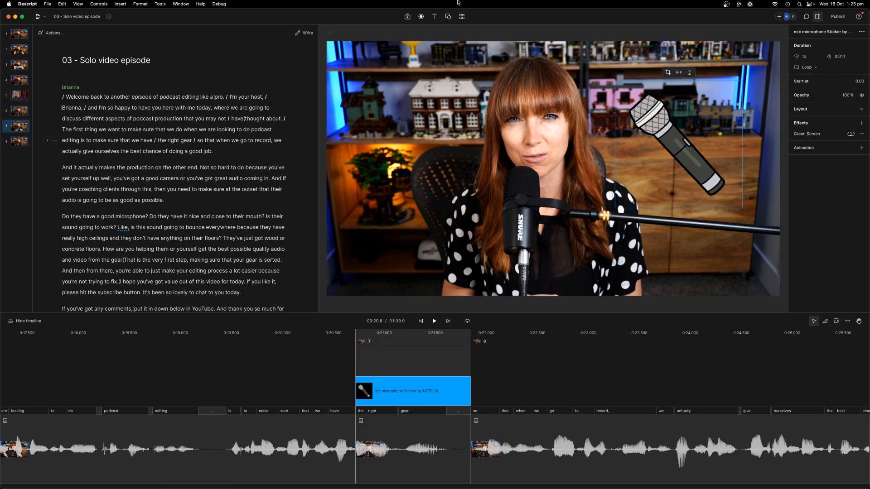
- Search the sound effects for "pop sound", preview a few, and add Cartoon Pop Up 2 to the microphone scene
{"action": "left_click", "coordinate": [407, 17]}
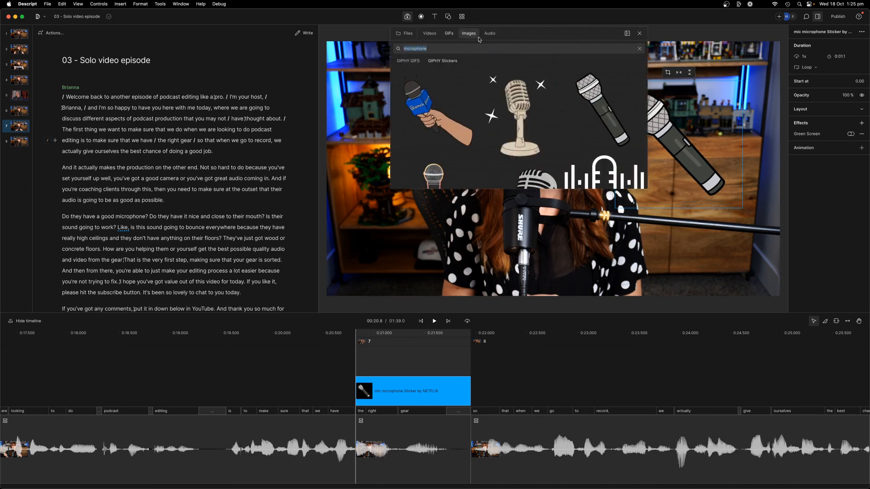
{"action": "left_click", "coordinate": [493, 37]}
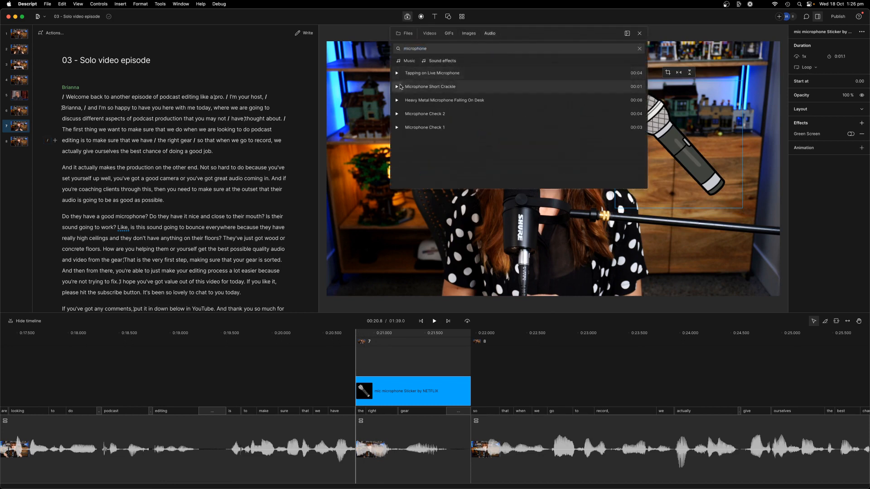
{"action": "double_click", "coordinate": [412, 48]}
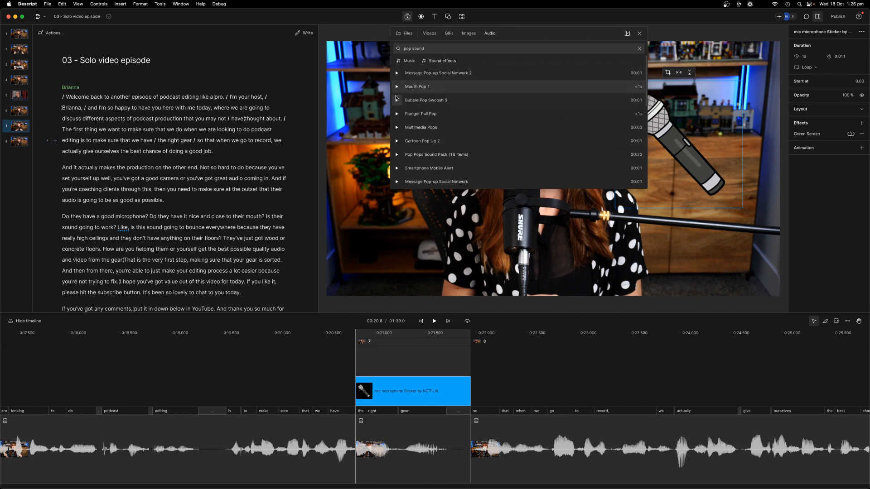
{"action": "left_click", "coordinate": [397, 99]}
{"action": "left_click", "coordinate": [397, 127]}
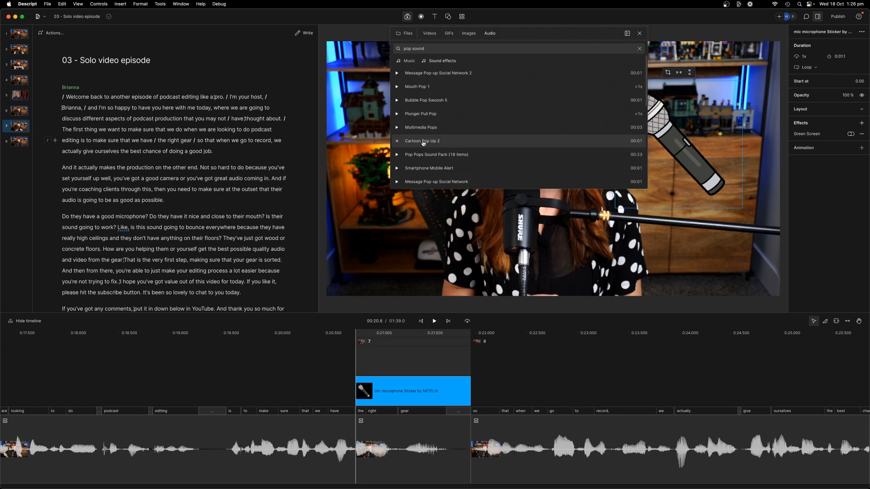
{"action": "left_click", "coordinate": [423, 141]}
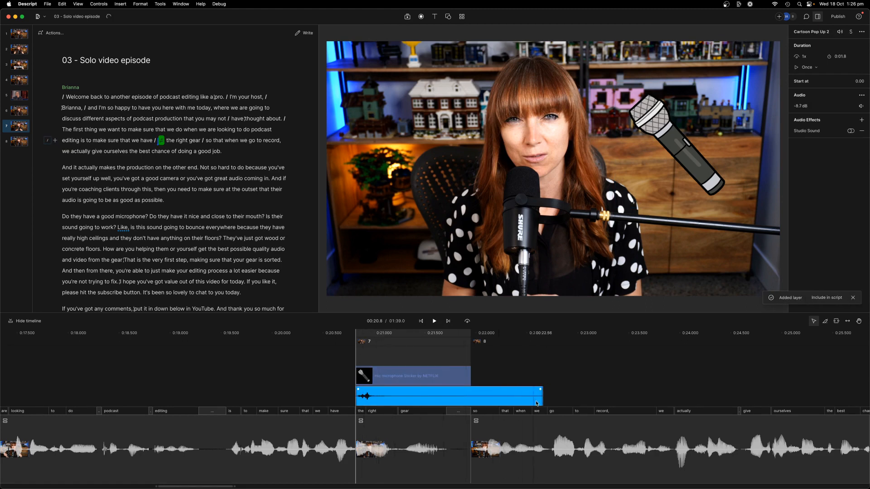
- Trim the pop sound to the end of the microphone scene, about 1.1 seconds long, and play the section
{"action": "left_click_drag", "start_coordinate": [542, 397], "coordinate": [471, 399]}
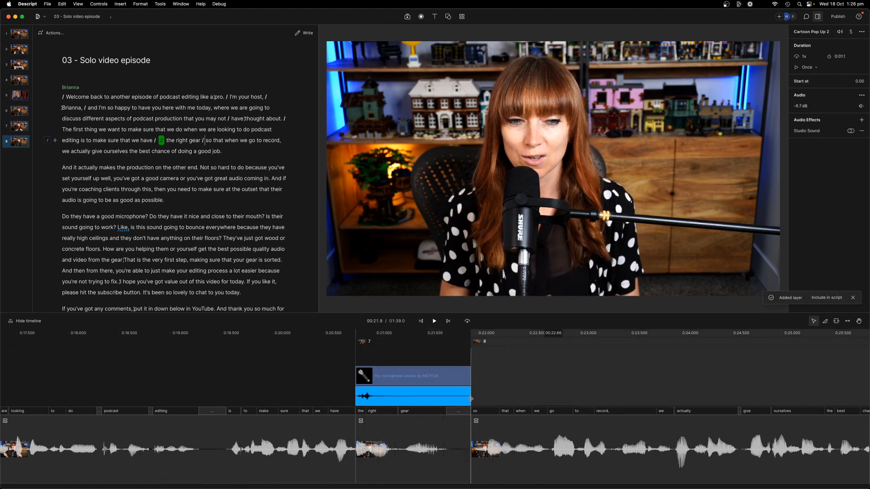
{"action": "left_click", "coordinate": [213, 349]}
{"action": "key", "text": "space"}
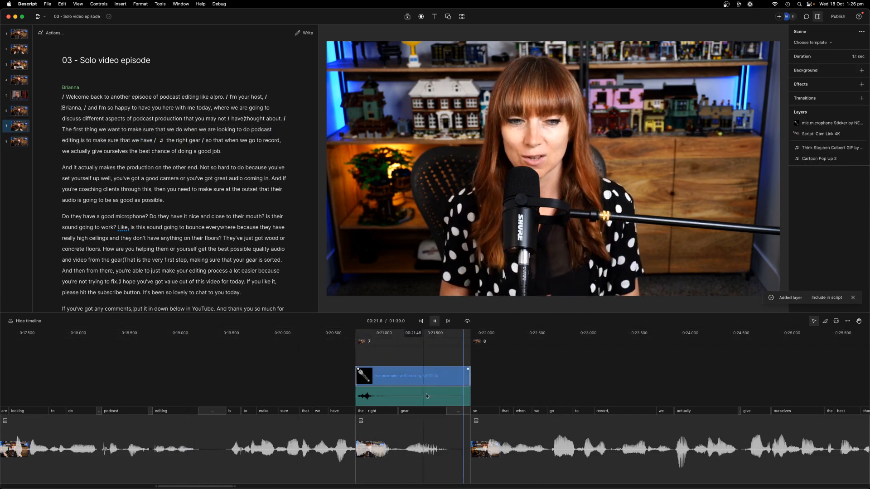
{"action": "key", "text": "space"}
- Move the microphone sticker and its pop sound to start at the word "gear", and set the sticker to play once
{"action": "left_click_drag", "start_coordinate": [398, 402], "coordinate": [426, 380]}
{"action": "left_click", "coordinate": [427, 380]}
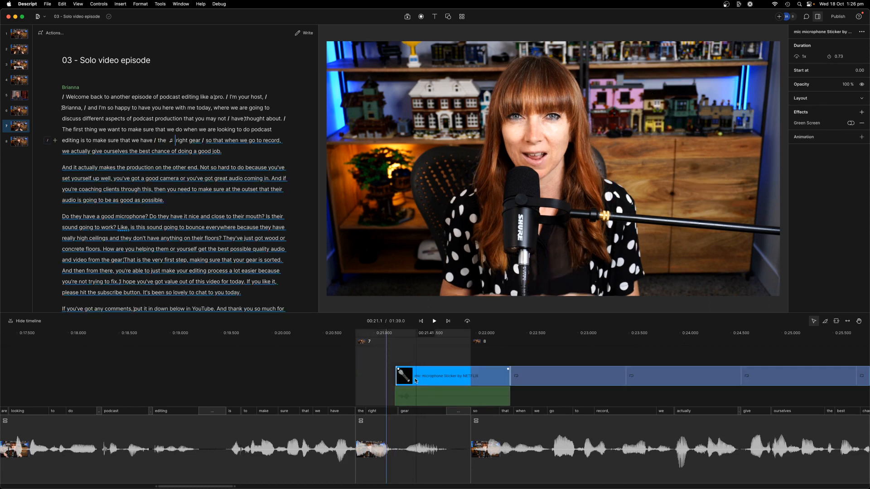
{"action": "left_click", "coordinate": [416, 381]}
{"action": "left_click", "coordinate": [426, 382]}
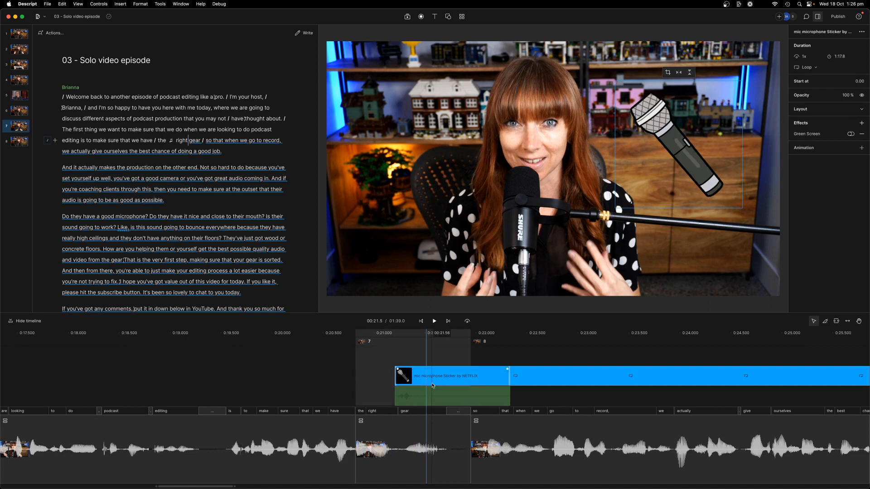
{"action": "left_click", "coordinate": [806, 81]}
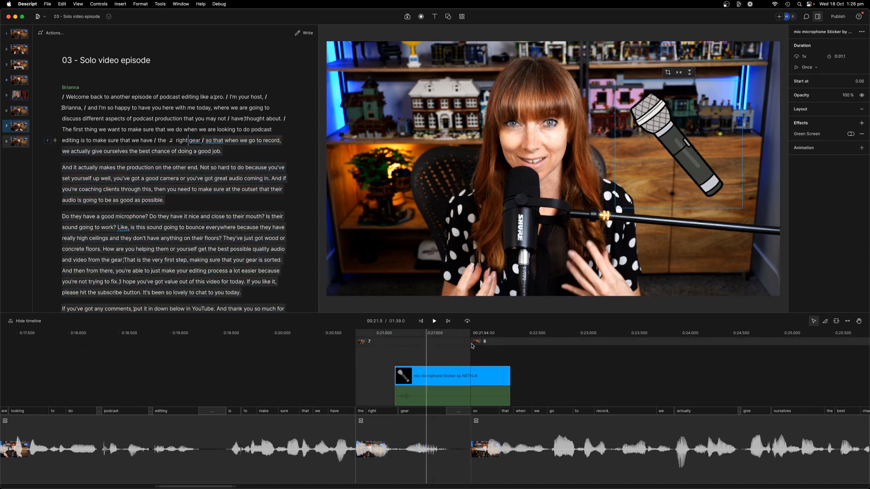
- Shift the microphone scene's boundaries to span the sticker, from "gear" to "so that", and play the section
{"action": "left_click_drag", "start_coordinate": [467, 345], "coordinate": [512, 340]}
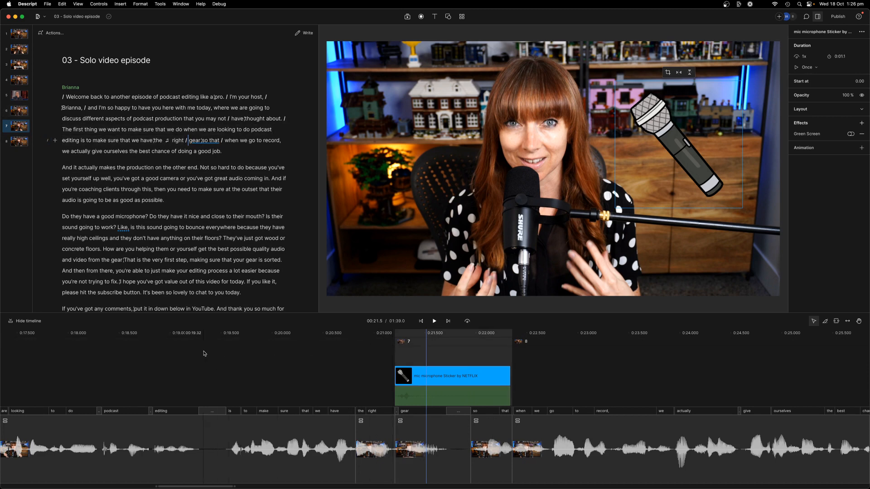
{"action": "left_click", "coordinate": [204, 354]}
{"action": "key", "text": "space"}
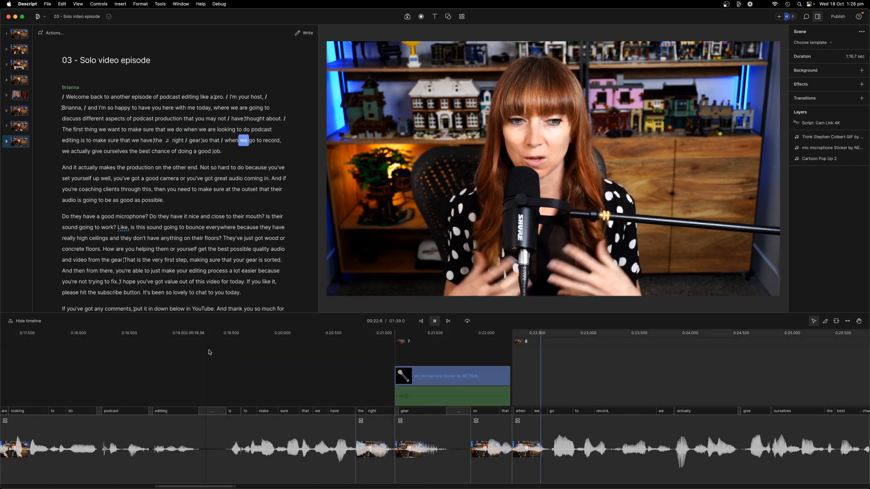
{"action": "key", "text": "space"}
- Examine the whole episode timeline, comparing the enhanced opening scenes with the unedited remainder up to the end
{"action": "scroll", "coordinate": [494, 413], "scroll_direction": "down", "scroll_amount": 10}
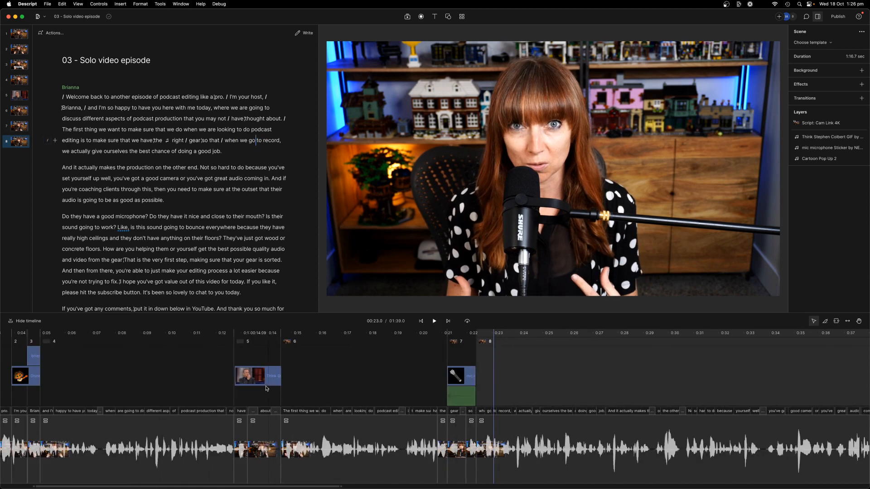
{"action": "scroll", "coordinate": [267, 389], "scroll_direction": "left", "scroll_amount": 10}
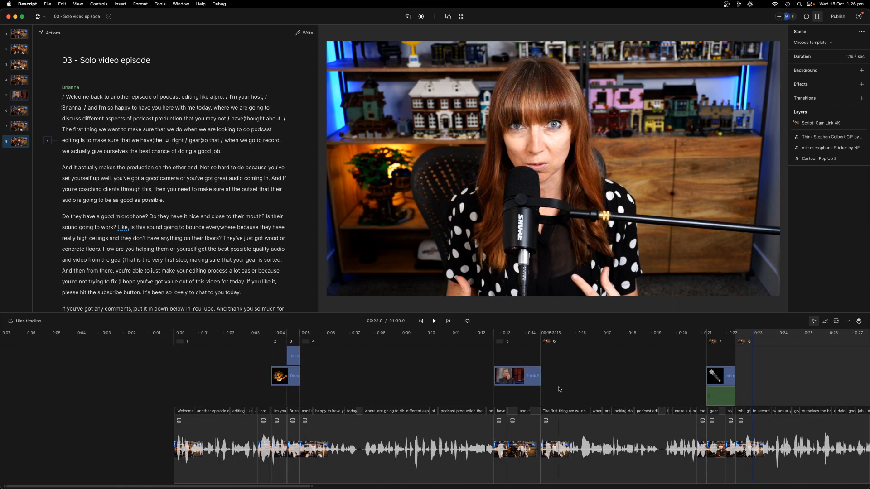
{"action": "scroll", "coordinate": [559, 389], "scroll_direction": "right", "scroll_amount": 10}
{"action": "scroll", "coordinate": [476, 382], "scroll_direction": "right", "scroll_amount": 10}
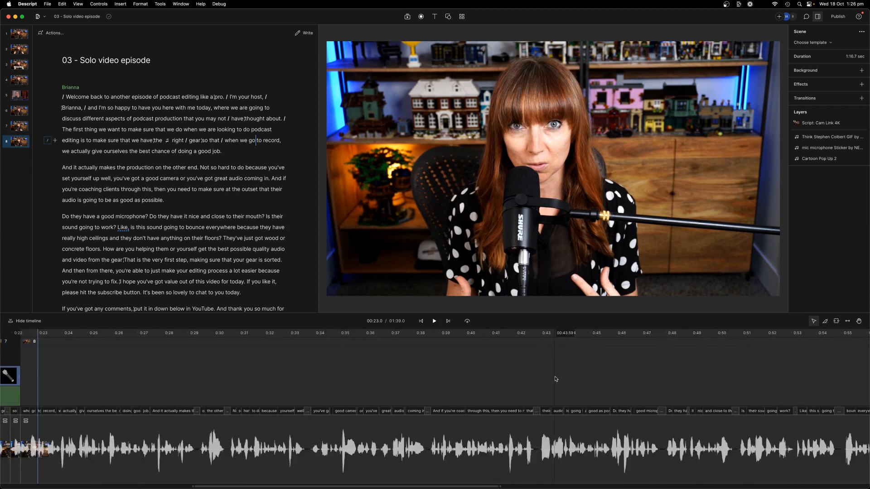
{"action": "scroll", "coordinate": [531, 394], "scroll_direction": "down", "scroll_amount": 5}
{"action": "scroll", "coordinate": [378, 380], "scroll_direction": "right", "scroll_amount": 5}
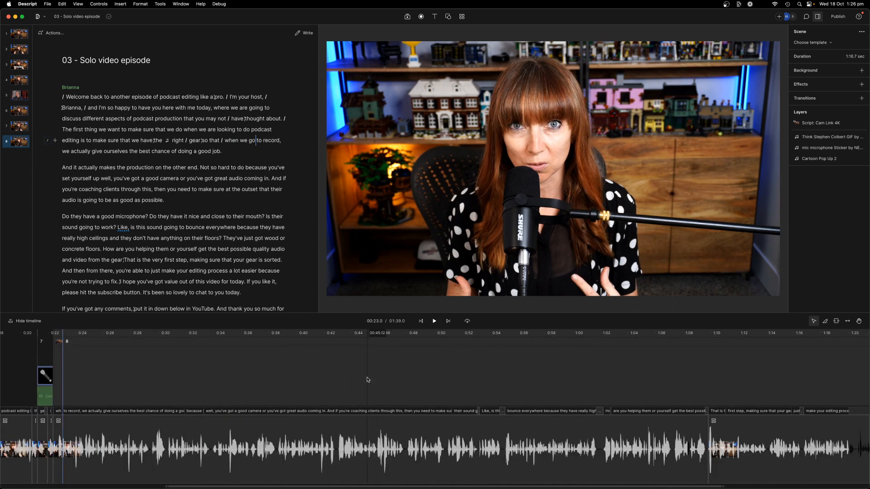
{"action": "scroll", "coordinate": [272, 376], "scroll_direction": "left", "scroll_amount": 10}
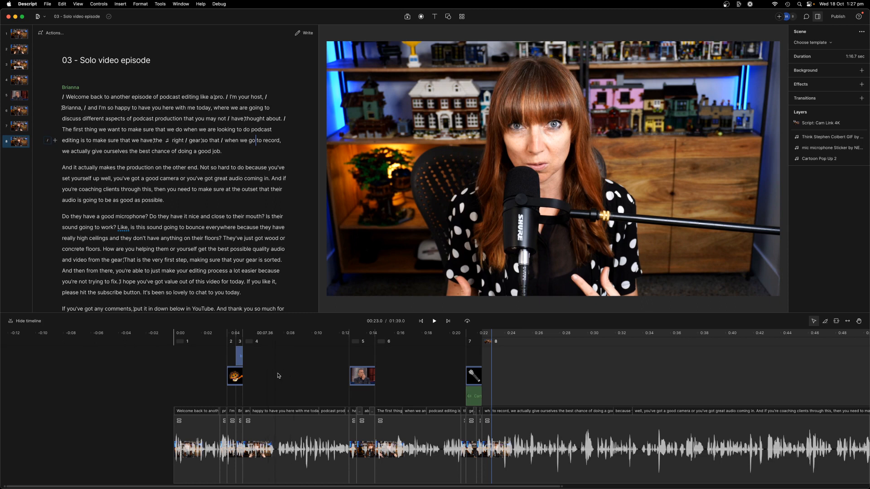
{"action": "scroll", "coordinate": [272, 375], "scroll_direction": "right", "scroll_amount": 10}
{"action": "scroll", "coordinate": [279, 376], "scroll_direction": "right", "scroll_amount": 6}
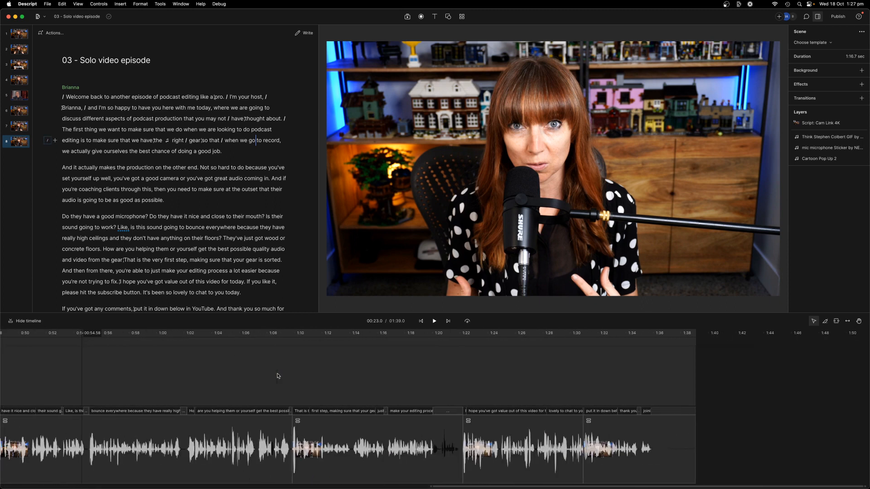
{"action": "scroll", "coordinate": [272, 377], "scroll_direction": "left", "scroll_amount": 16}
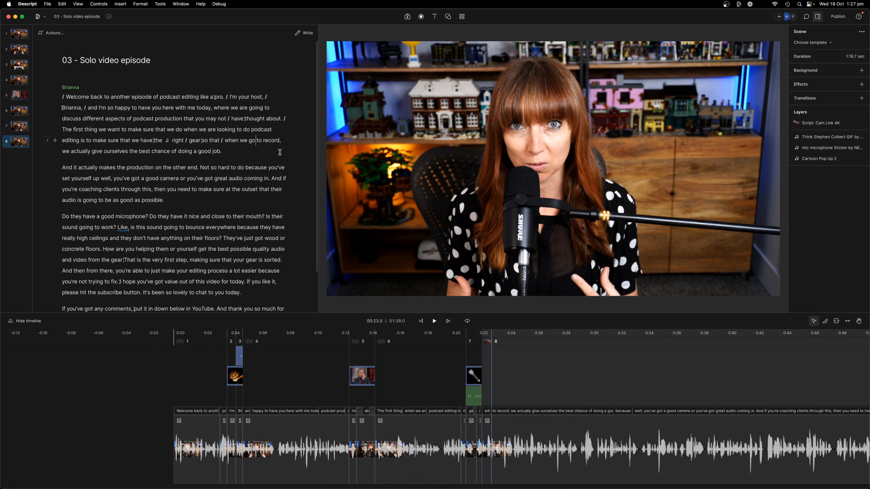
- Play the speech following the microphone scene, and add captions over the words "give ourselves the best chance of doing a good job"
{"action": "left_click", "coordinate": [435, 17]}
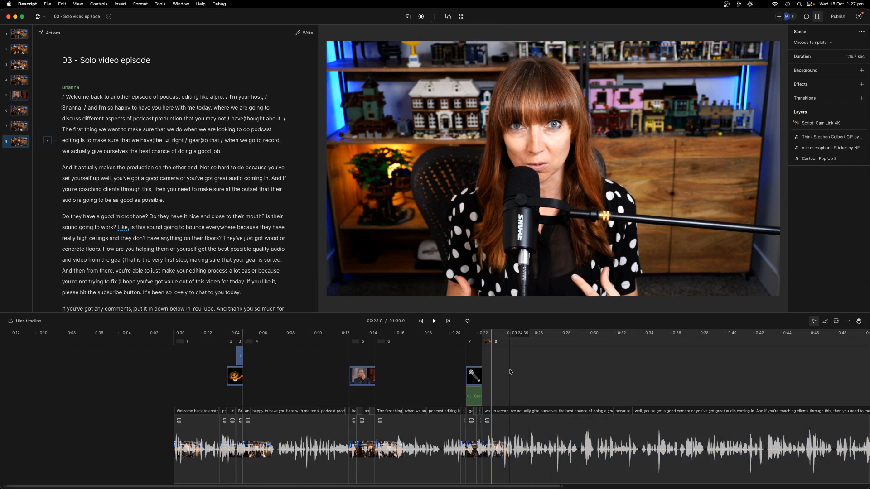
{"action": "scroll", "coordinate": [510, 372], "scroll_direction": "up", "scroll_amount": 5}
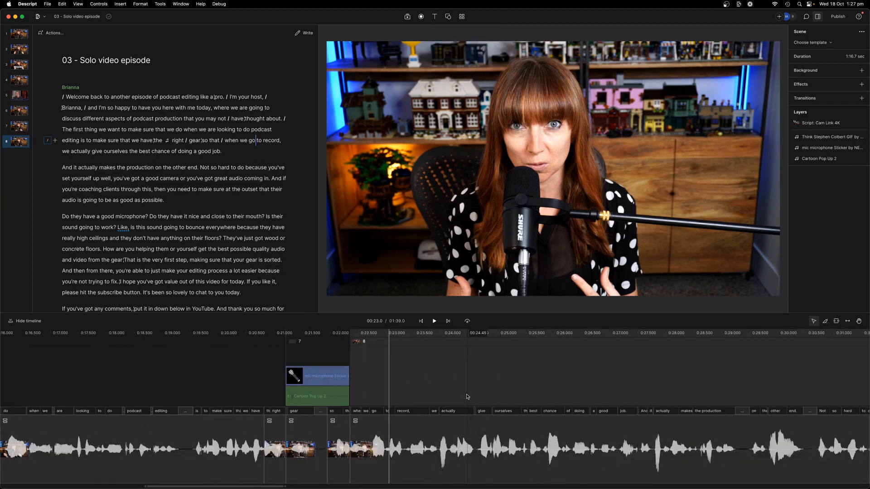
{"action": "key", "text": "space"}
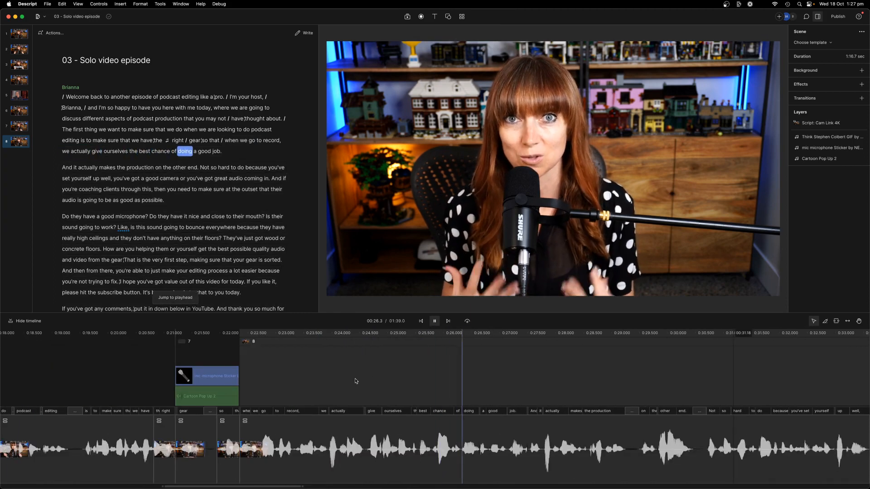
{"action": "left_click", "coordinate": [380, 429]}
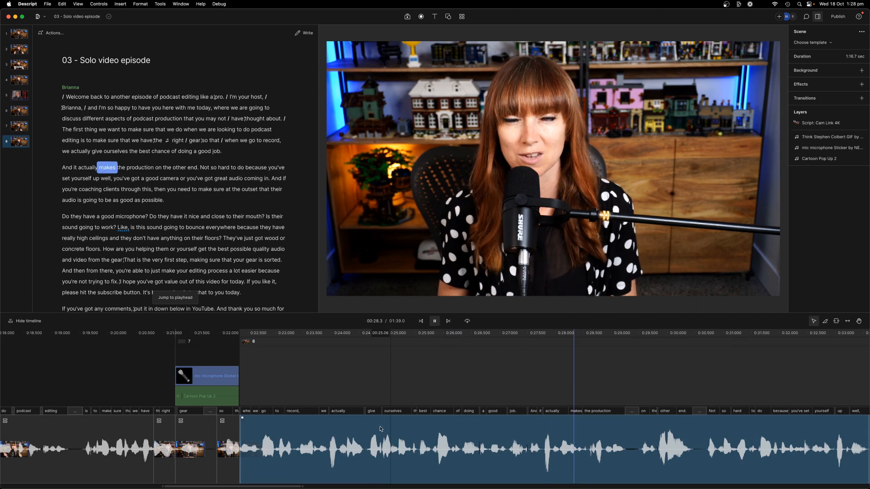
{"action": "key", "text": "space"}
{"action": "left_click_drag", "start_coordinate": [220, 151], "coordinate": [92, 152]}
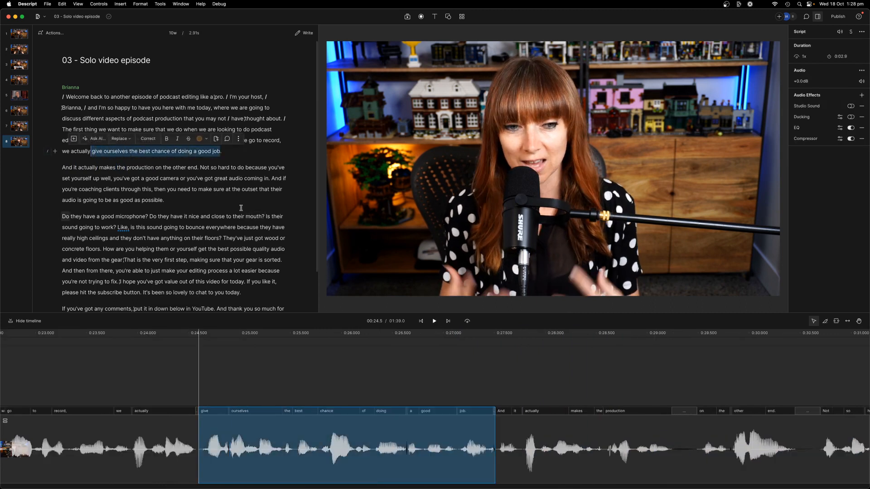
{"action": "left_click", "coordinate": [435, 17]}
{"action": "left_click", "coordinate": [436, 64]}
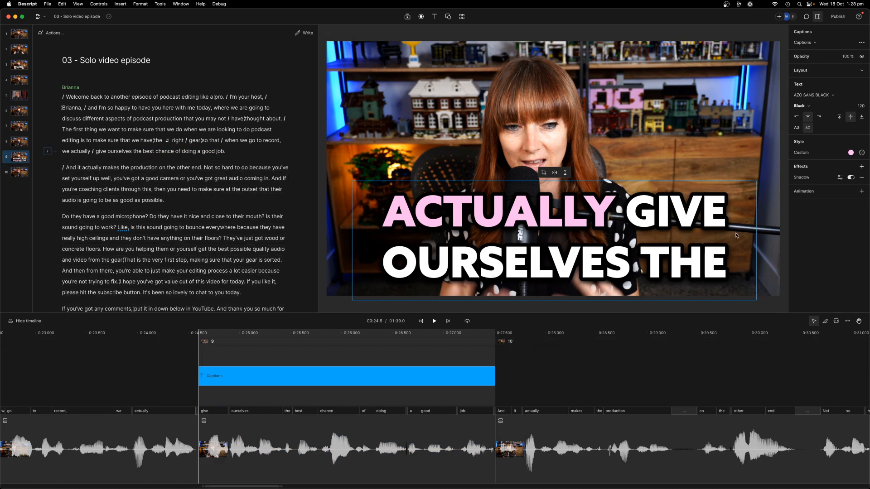
- Try grey 858585 and then black 000000 at 10% opacity as the background of the captions' active word
{"action": "left_click", "coordinate": [812, 154]}
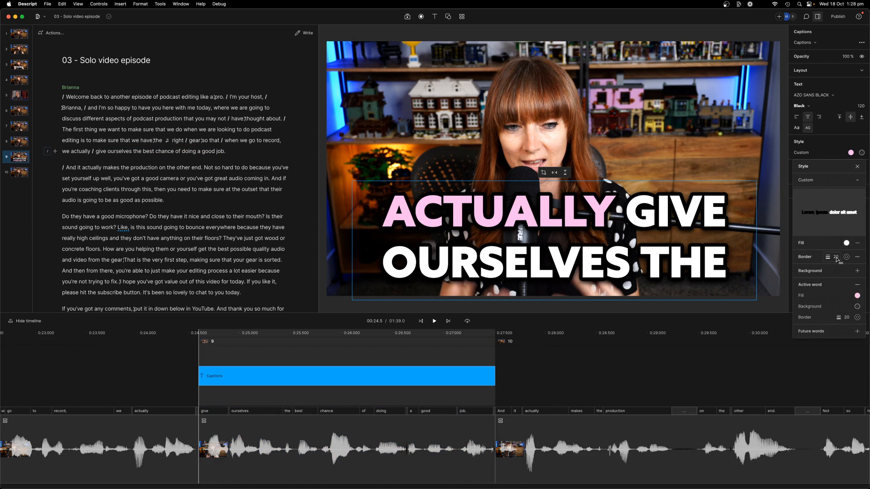
{"action": "left_click", "coordinate": [858, 306]}
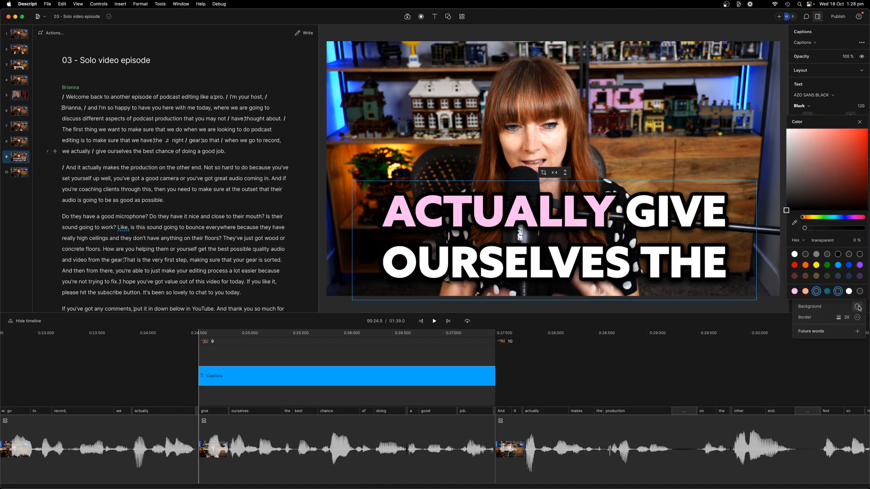
{"action": "left_click", "coordinate": [816, 255]}
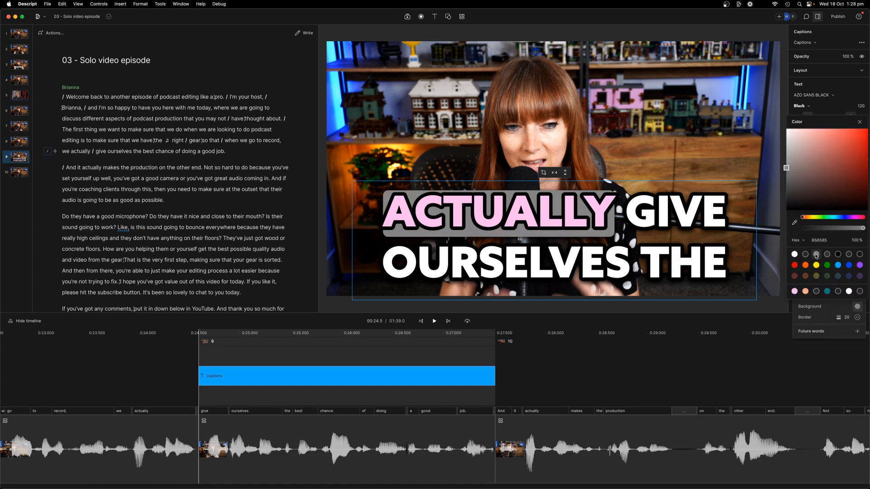
{"action": "left_click", "coordinate": [838, 291]}
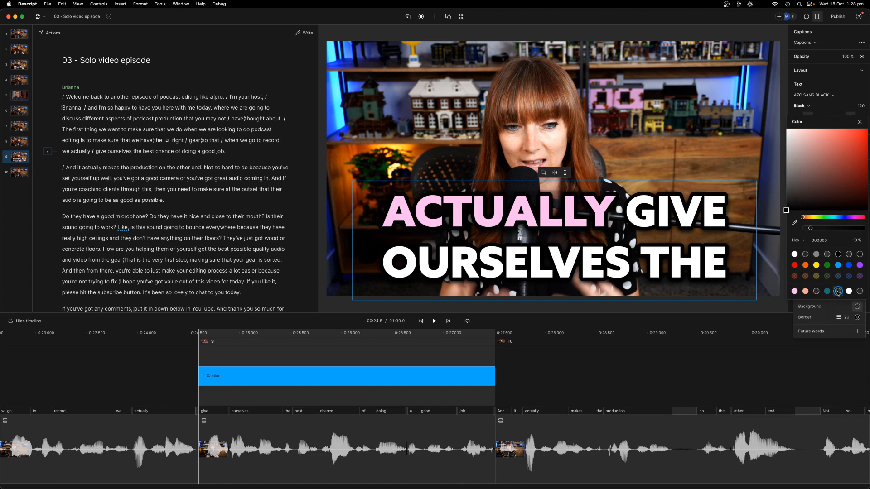
{"action": "left_click", "coordinate": [861, 124]}
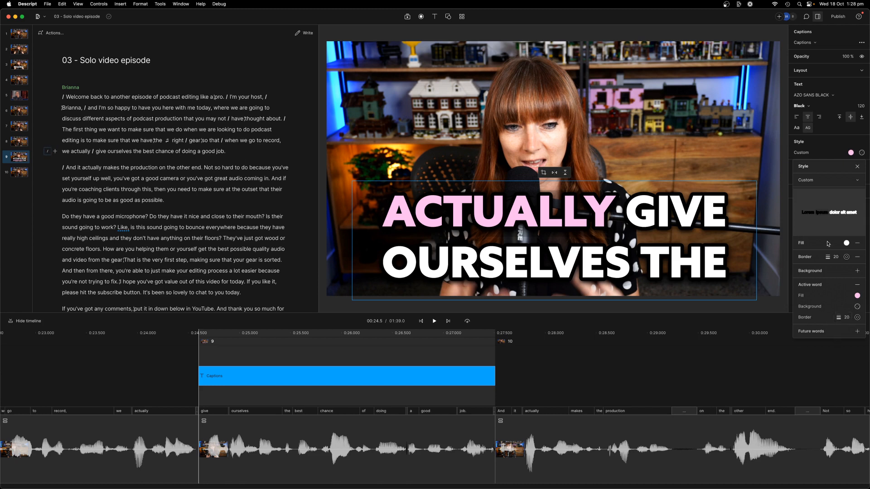
{"action": "left_click", "coordinate": [857, 167]}
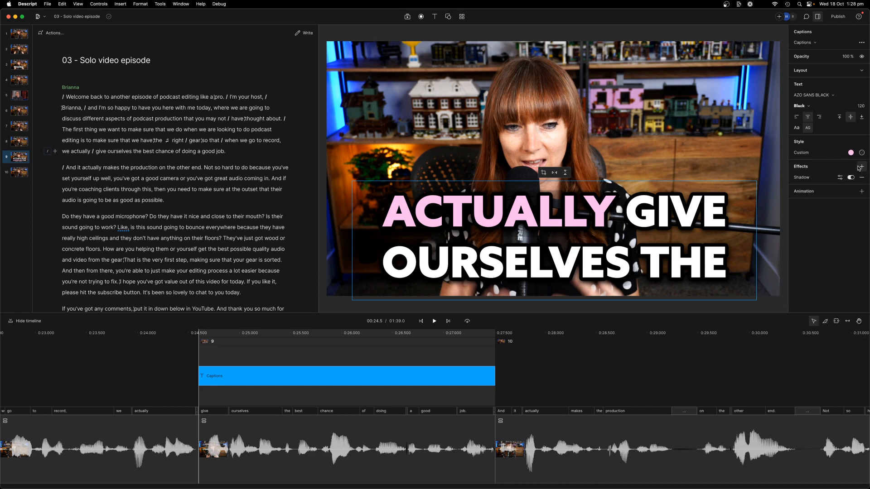
- Look through the caption fonts, switch the captions from all capitals to as-typed case, and play the captioned section
{"action": "left_click", "coordinate": [835, 96]}
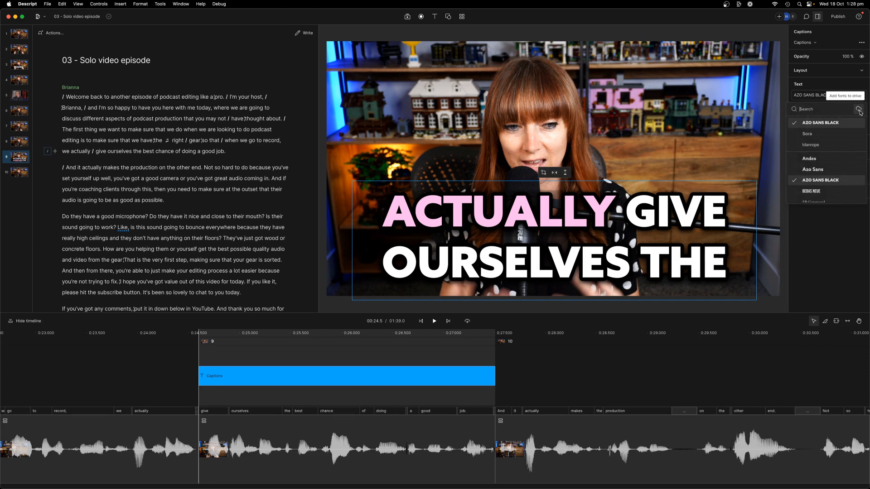
{"action": "left_click", "coordinate": [862, 95]}
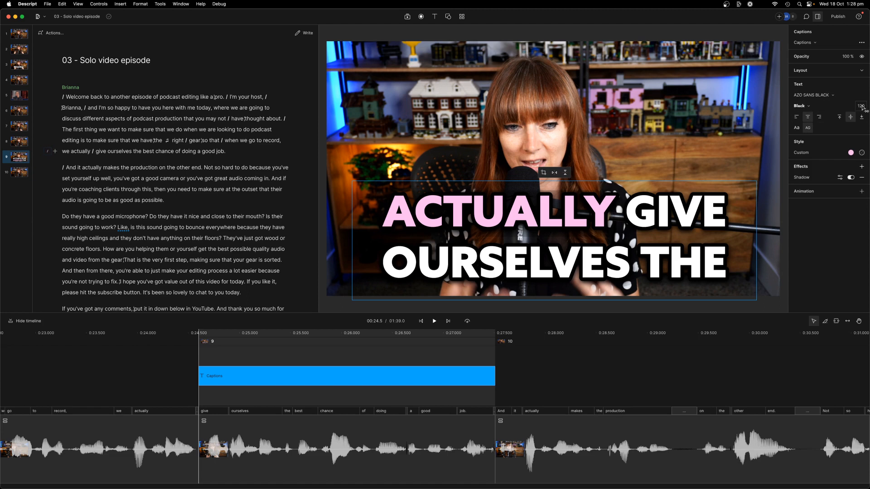
{"action": "left_click", "coordinate": [800, 129]}
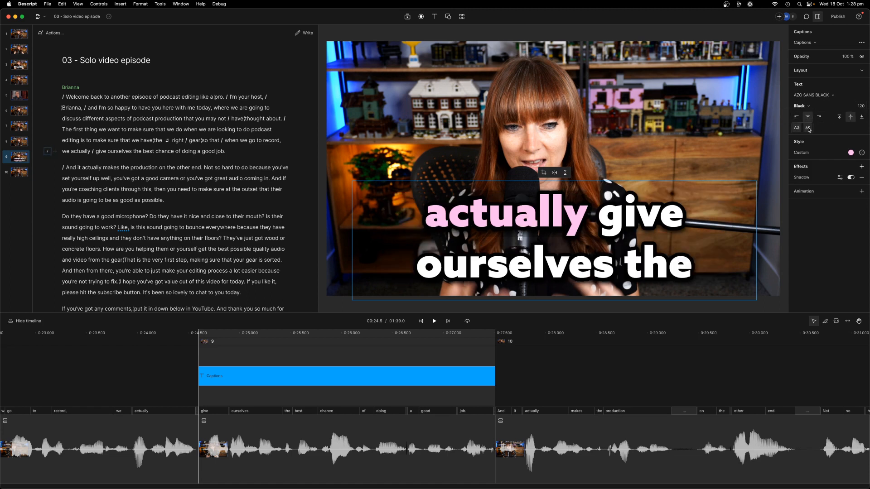
{"action": "left_click", "coordinate": [807, 129]}
{"action": "left_click", "coordinate": [799, 129]}
{"action": "left_click", "coordinate": [64, 357]}
{"action": "key", "text": "space"}
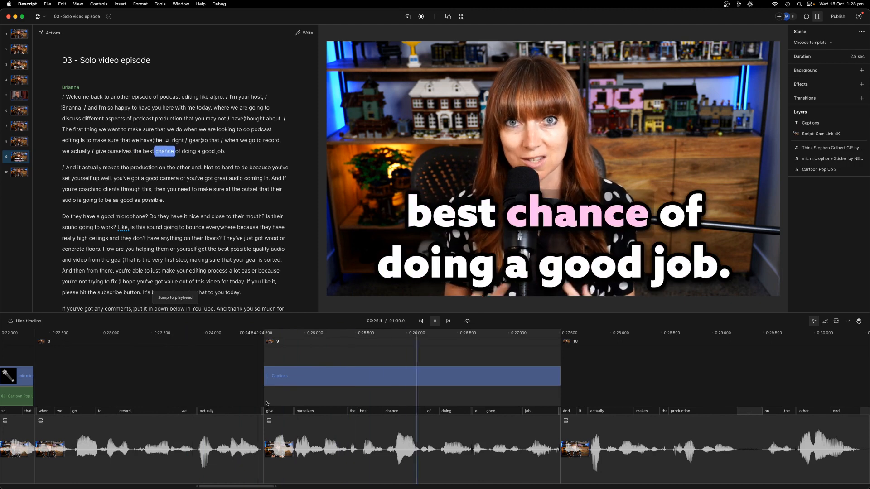
- Trim the start of the captions layer to about 24.6 seconds so its text begins with "give", and replay the section
{"action": "left_click", "coordinate": [201, 411]}
{"action": "left_click", "coordinate": [135, 348]}
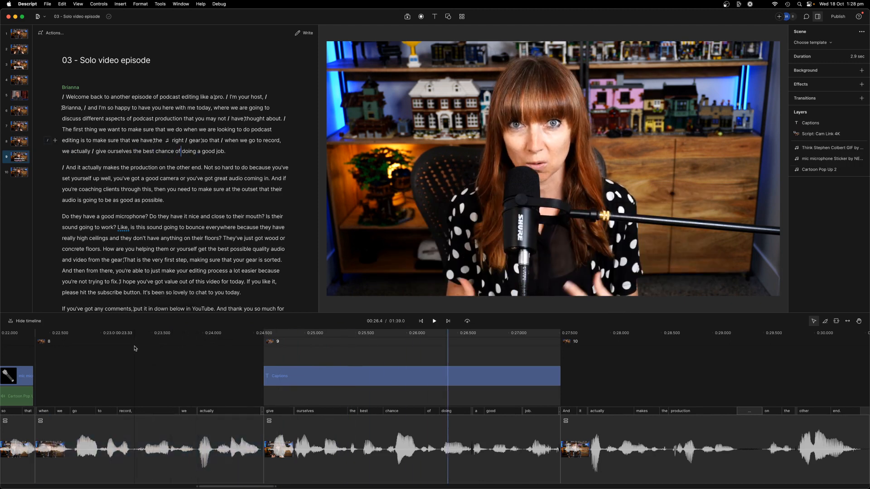
{"action": "key", "text": "space"}
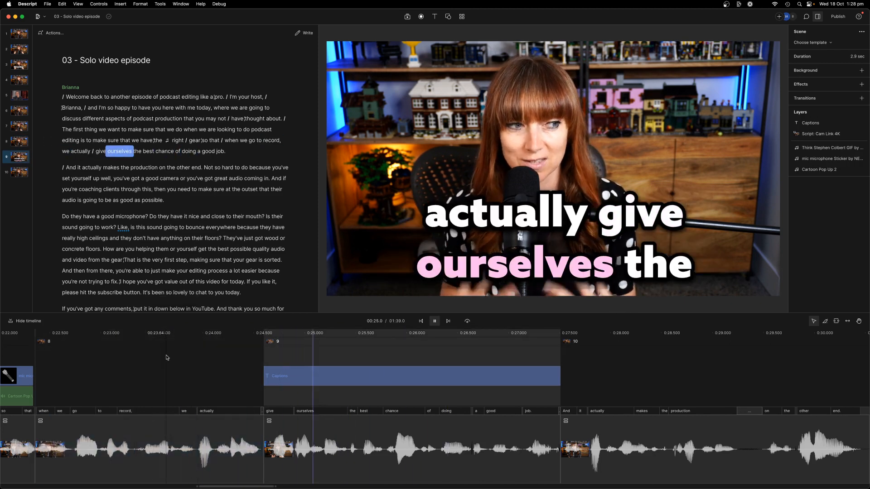
{"action": "left_click", "coordinate": [281, 384]}
{"action": "mouse_move", "coordinate": [266, 377]}
{"action": "left_mouse_down"}
{"action": "mouse_move", "coordinate": [221, 377]}
{"action": "mouse_move", "coordinate": [272, 378]}
{"action": "left_mouse_up"}
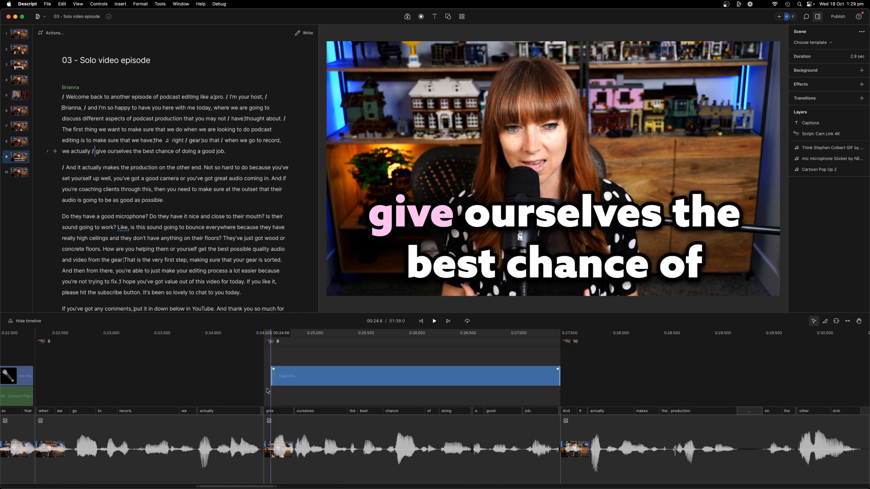
{"action": "left_click", "coordinate": [266, 391]}
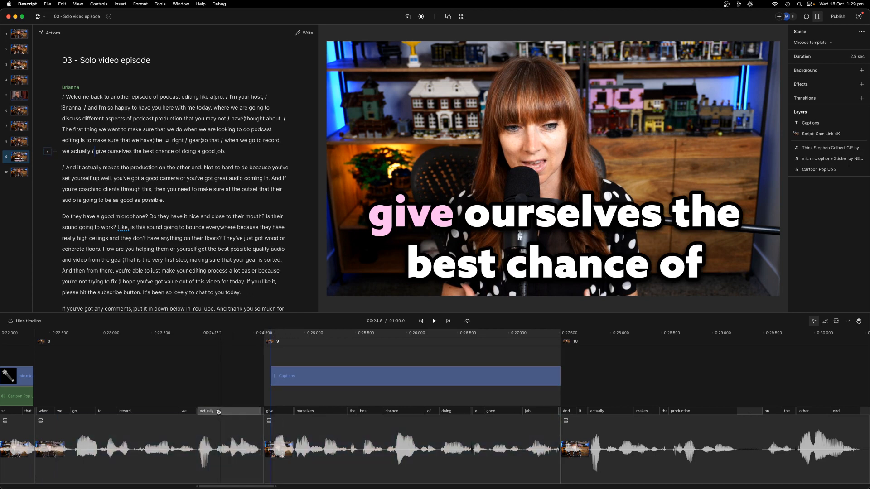
{"action": "left_click", "coordinate": [168, 344]}
{"action": "key", "text": "space"}
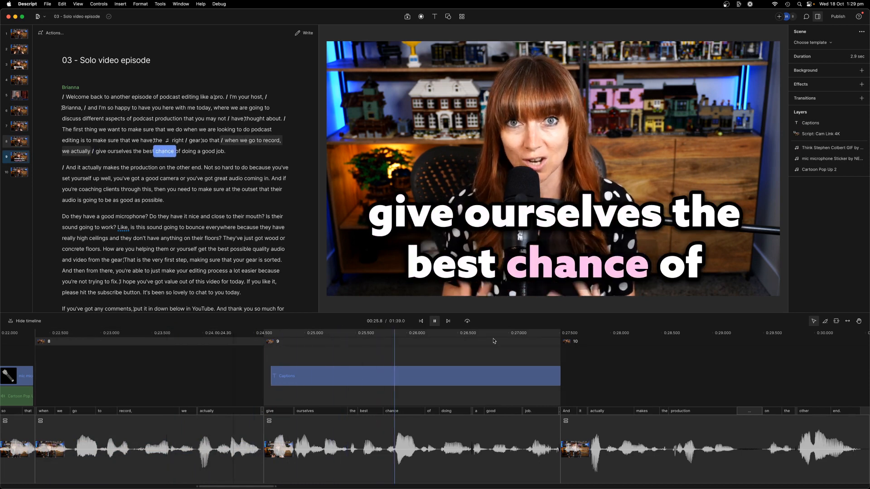
{"action": "key", "text": "space"}
- Make the background of the captions' active word transparent by setting its opacity to 0%
{"action": "left_click", "coordinate": [376, 378]}
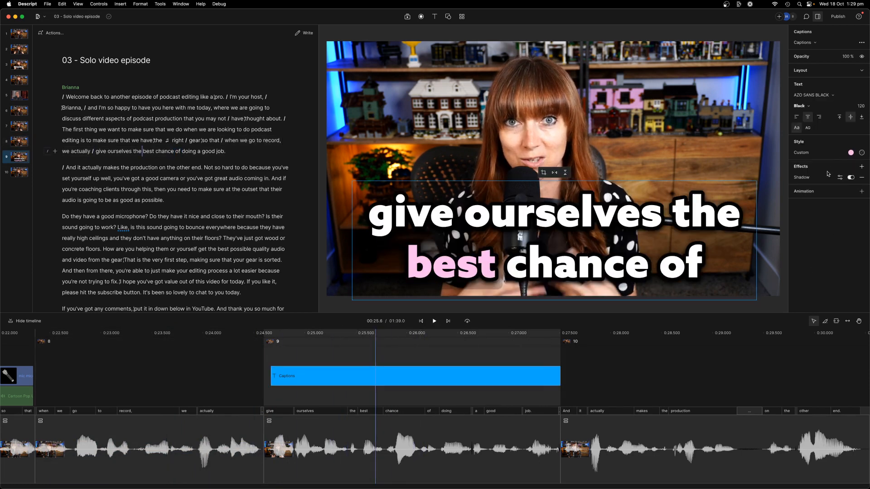
{"action": "left_click", "coordinate": [816, 153]}
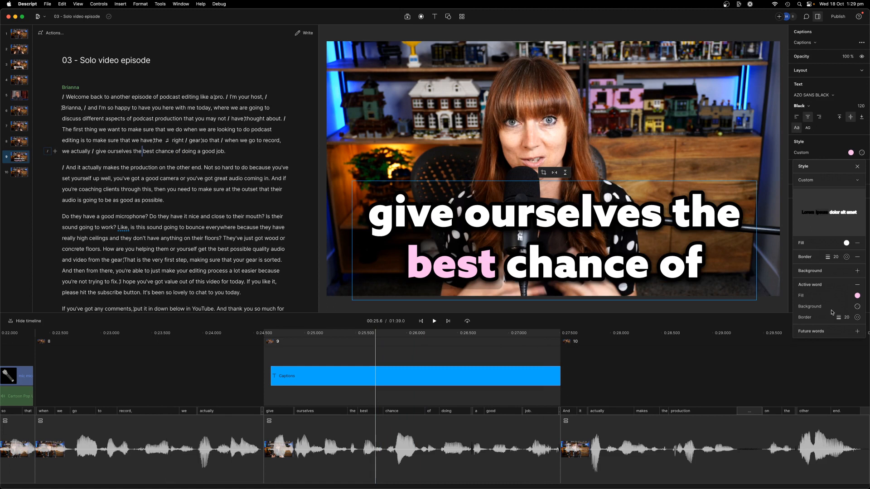
{"action": "left_click", "coordinate": [858, 307]}
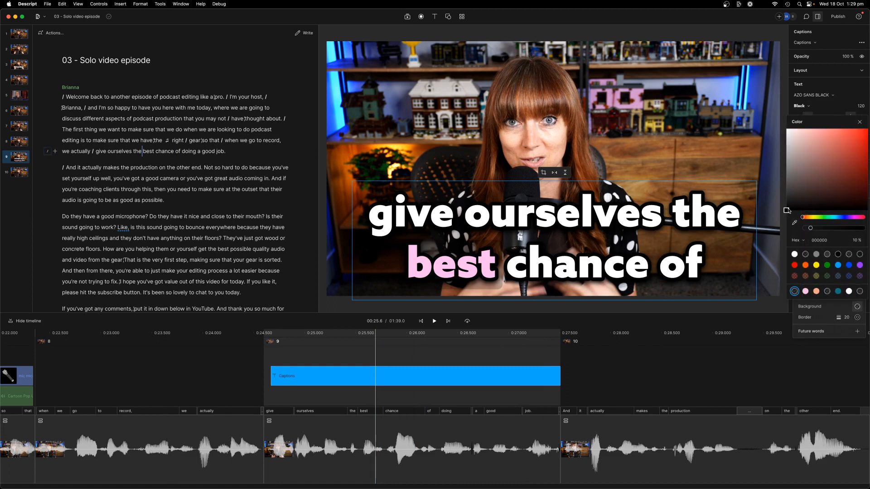
{"action": "left_click_drag", "start_coordinate": [811, 229], "coordinate": [770, 226]}
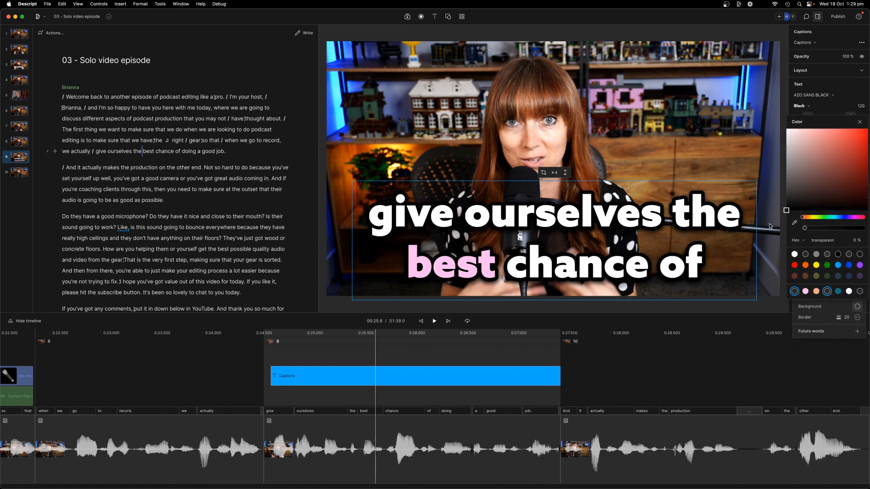
{"action": "left_click", "coordinate": [860, 122]}
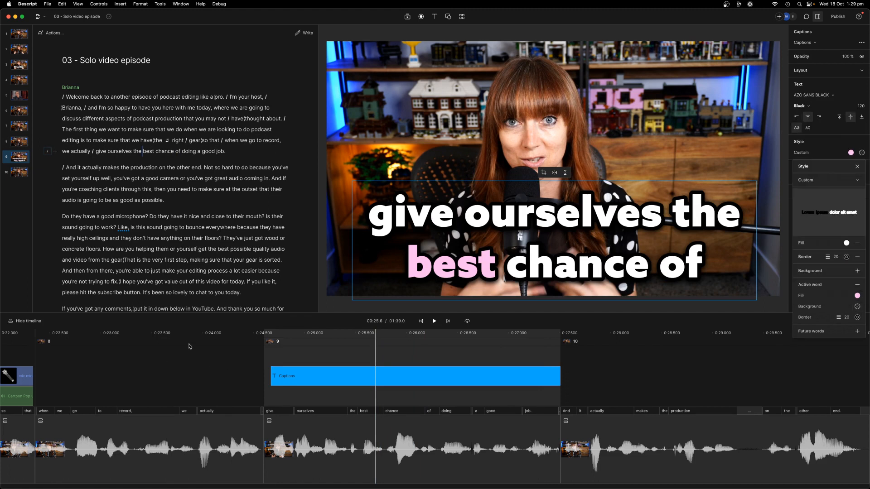
{"action": "key", "text": "Escape"}
- Replay from about 23.9 seconds through the end of the captions to check the restyled active word
{"action": "key", "text": "space"}
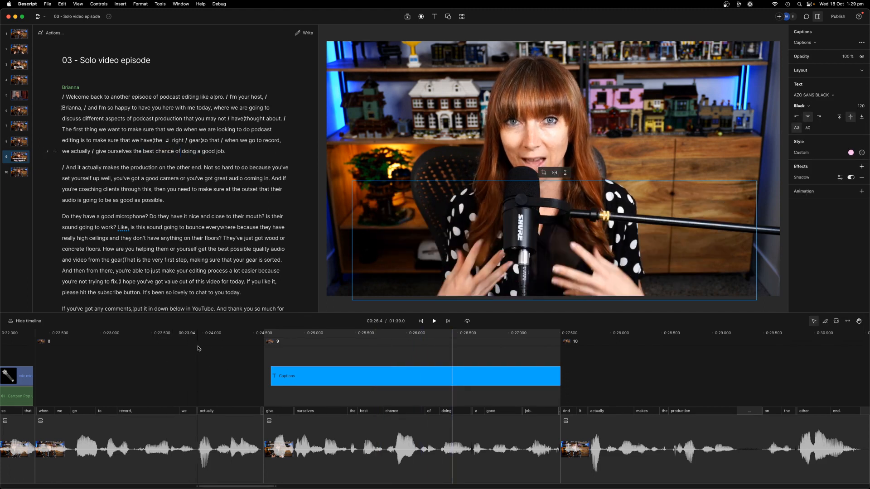
{"action": "left_click", "coordinate": [197, 349]}
{"action": "key", "text": "space"}
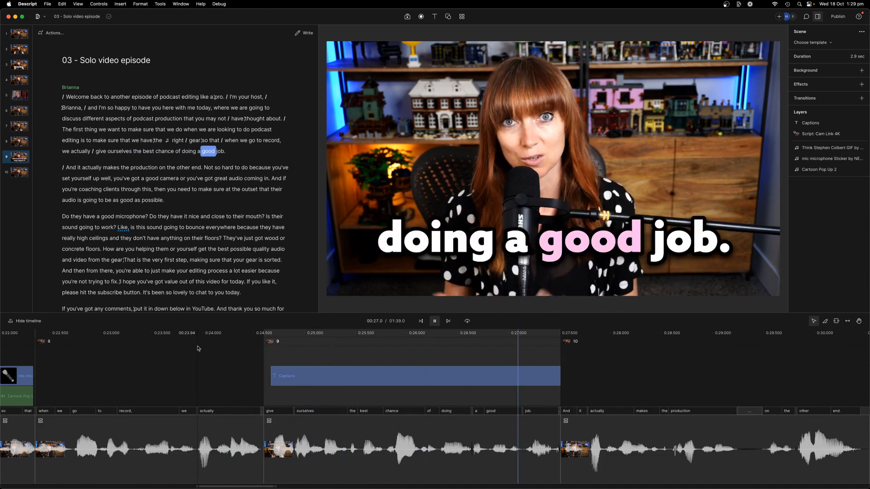
{"action": "key", "text": "space"}
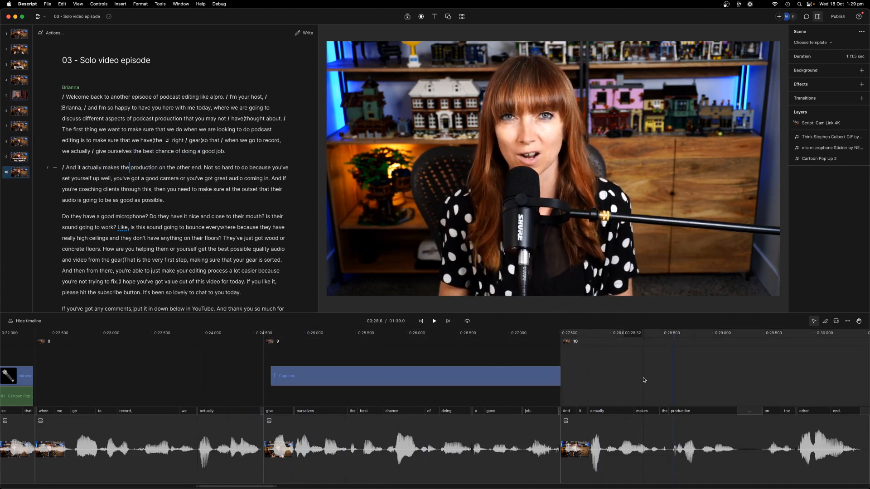
- Look over the timeline and play the speech after the captions up to "set yourself up well"
{"action": "scroll", "coordinate": [645, 380], "scroll_direction": "down", "scroll_amount": 10}
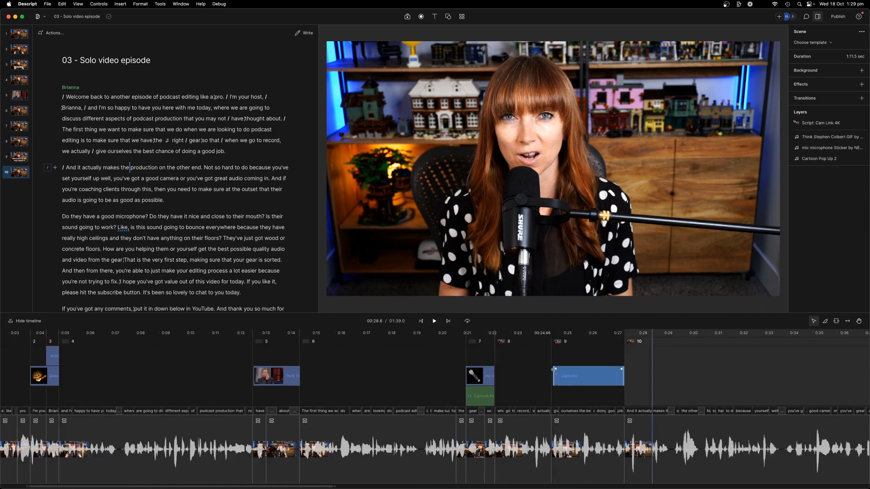
{"action": "scroll", "coordinate": [552, 373], "scroll_direction": "left", "scroll_amount": 5}
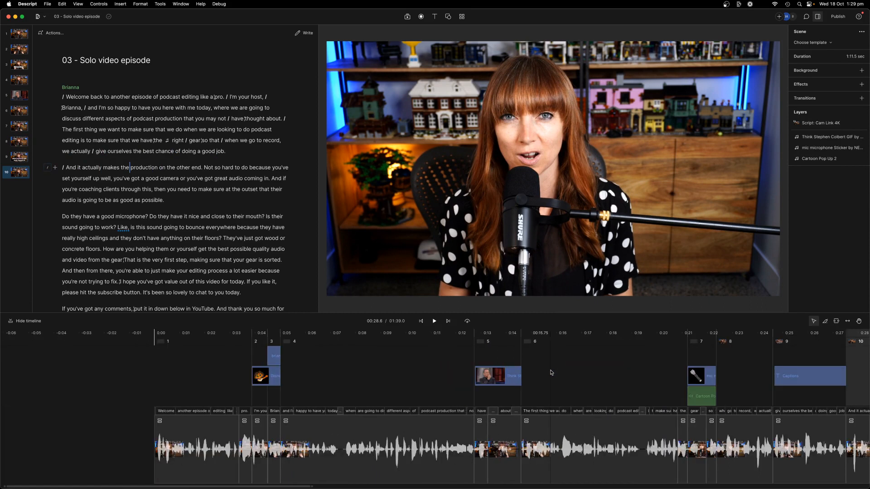
{"action": "scroll", "coordinate": [552, 373], "scroll_direction": "down", "scroll_amount": 3}
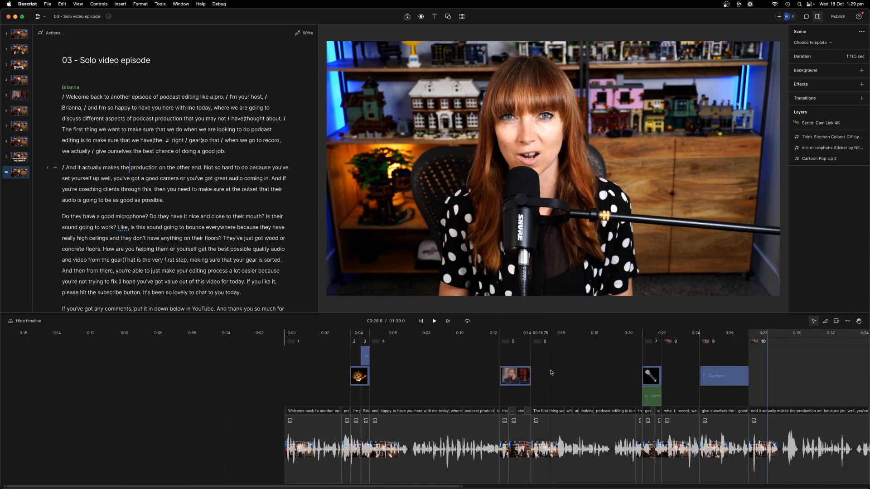
{"action": "scroll", "coordinate": [703, 392], "scroll_direction": "right", "scroll_amount": 5}
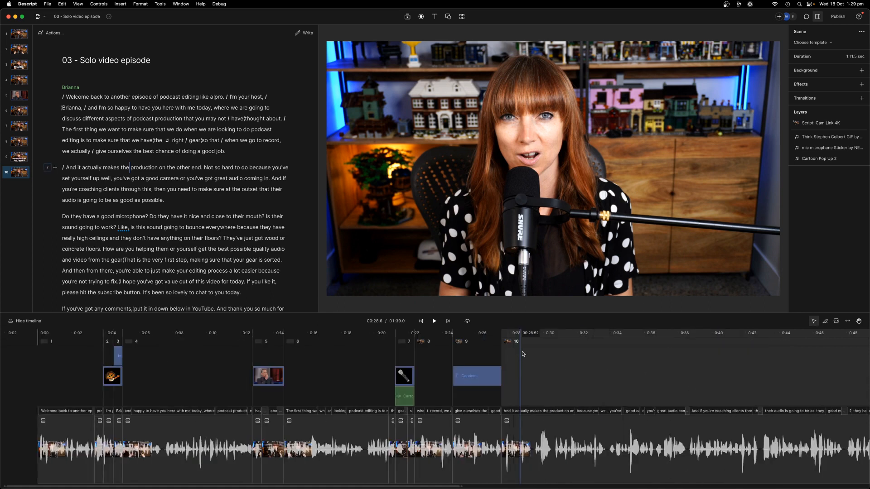
{"action": "scroll", "coordinate": [523, 354], "scroll_direction": "up", "scroll_amount": 10}
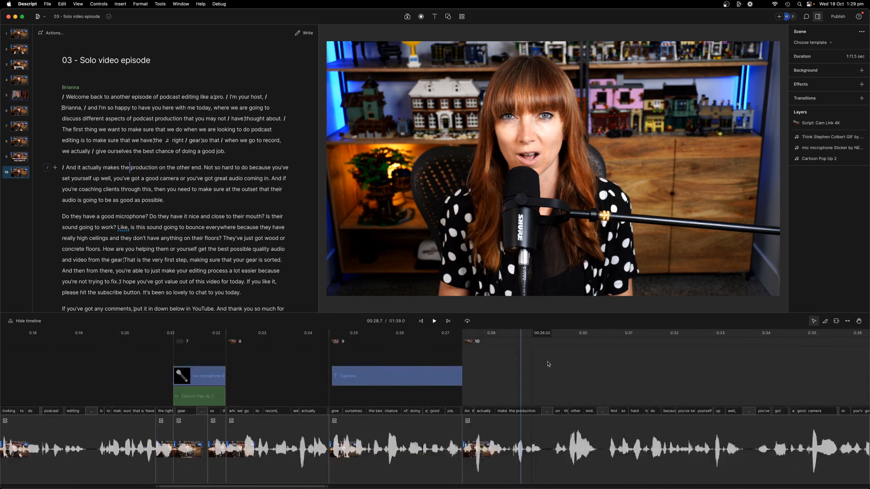
{"action": "key", "text": "space"}
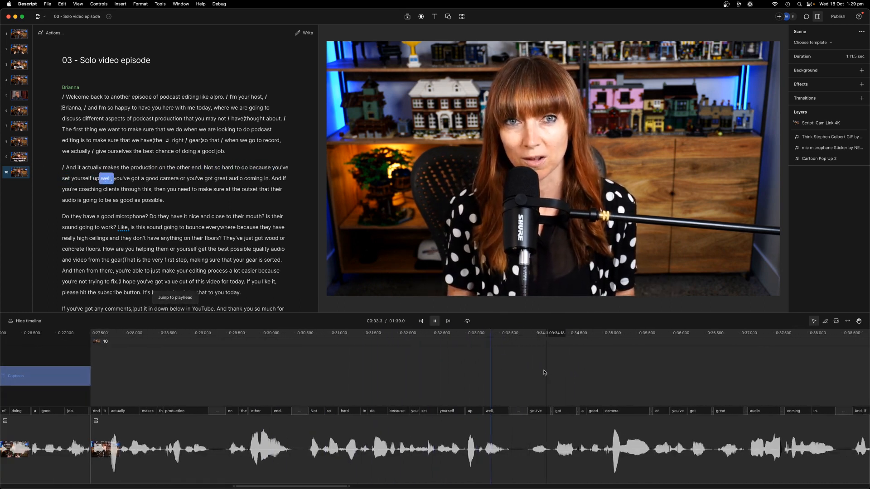
{"action": "key", "text": "space"}
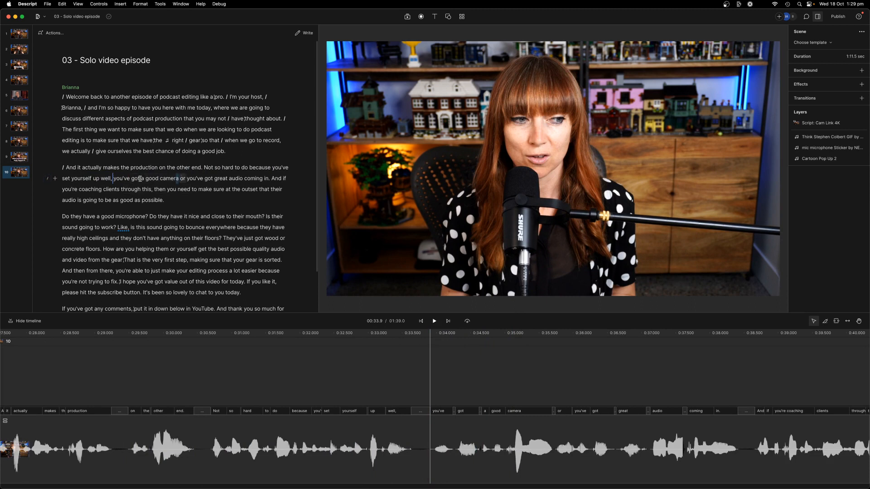
- Select the script words "you've got a good camera" and search the stock videos for "dslr camera"
{"action": "left_click_drag", "start_coordinate": [140, 179], "coordinate": [115, 179]}
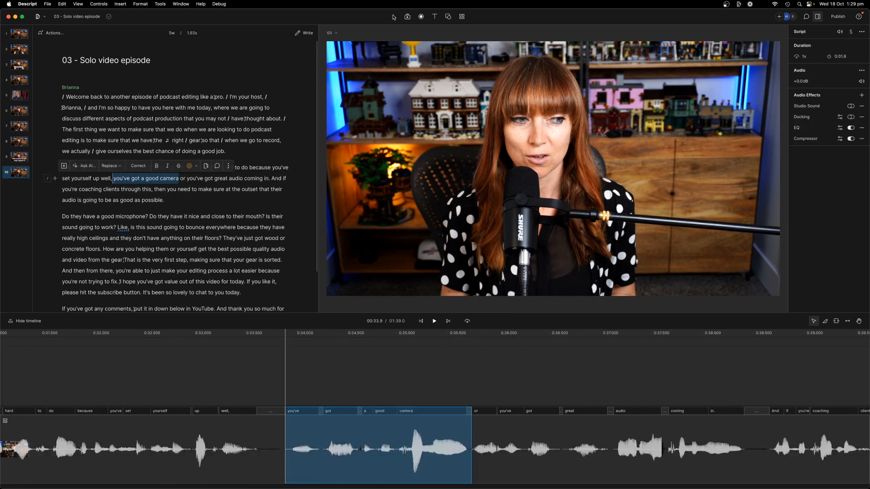
{"action": "left_click", "coordinate": [408, 16]}
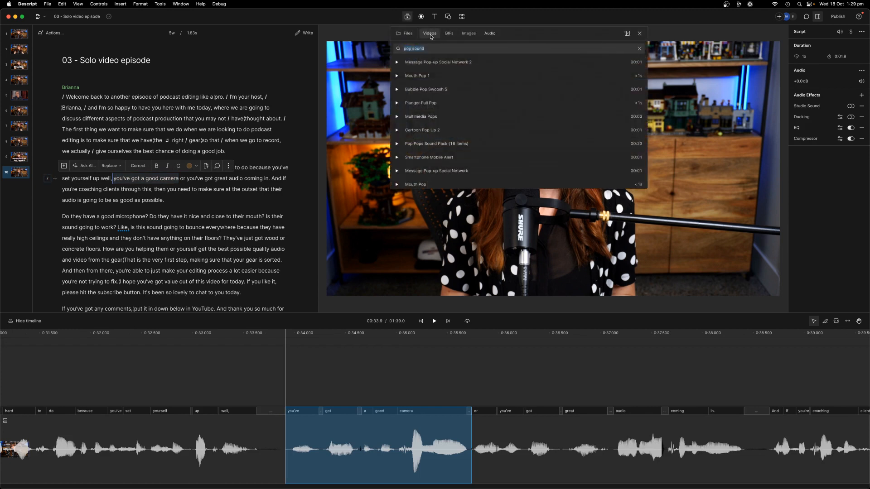
{"action": "left_click", "coordinate": [430, 33]}
{"action": "triple_click", "coordinate": [421, 50]}
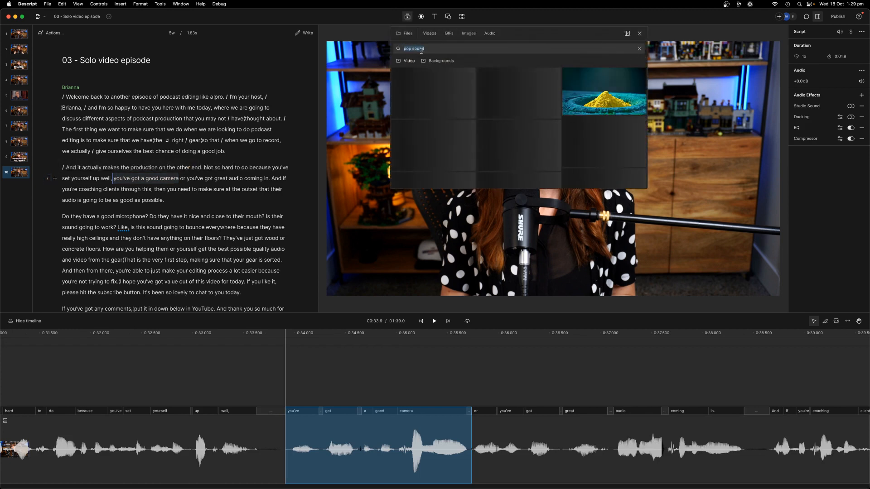
{"action": "type", "text": "dslr camera"}
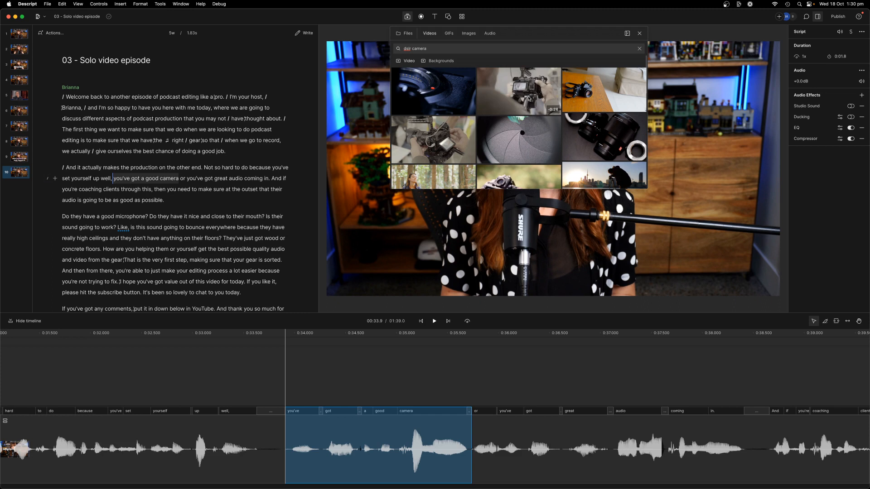
- Try the stock clip of a camera on a wooden table over the selected words, and delete it after playback
{"action": "left_click", "coordinate": [601, 106]}
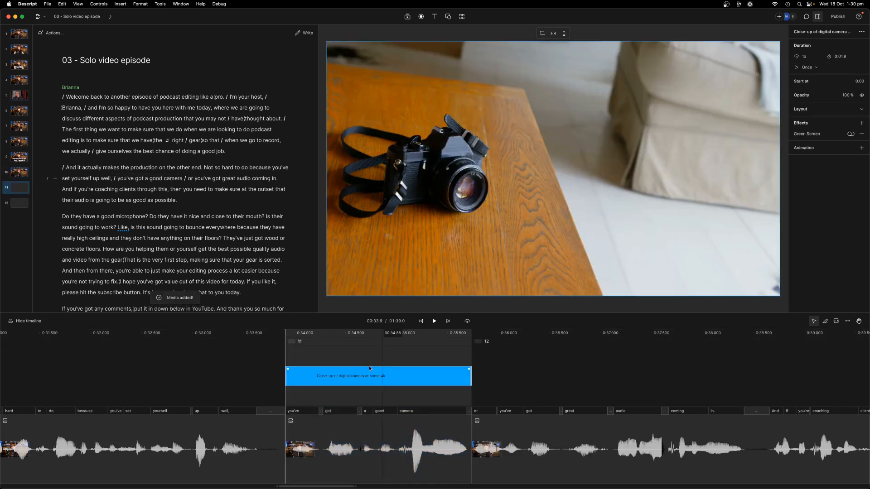
{"action": "left_click", "coordinate": [138, 366]}
{"action": "key", "text": "space"}
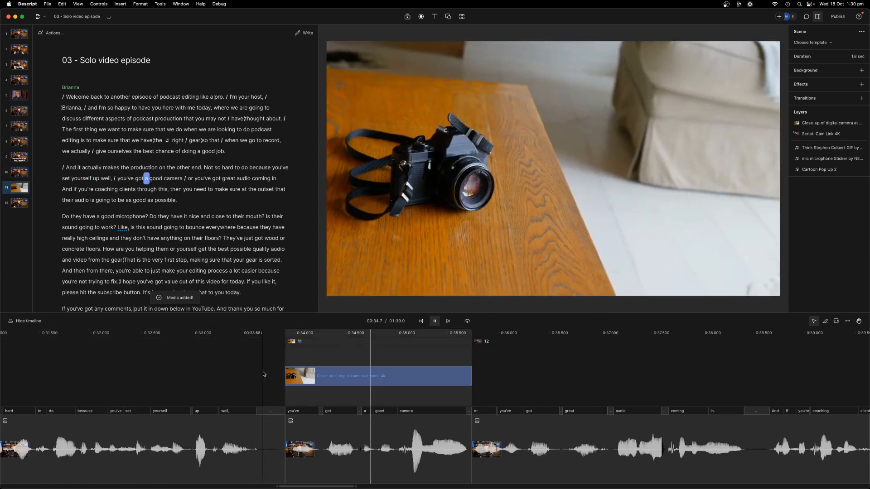
{"action": "left_click", "coordinate": [338, 380]}
{"action": "left_click", "coordinate": [338, 380]}
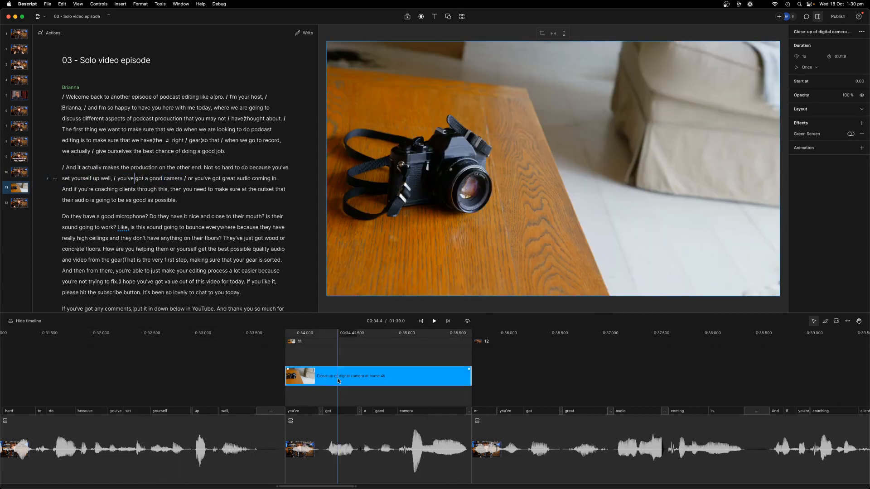
{"action": "key", "text": "Delete"}
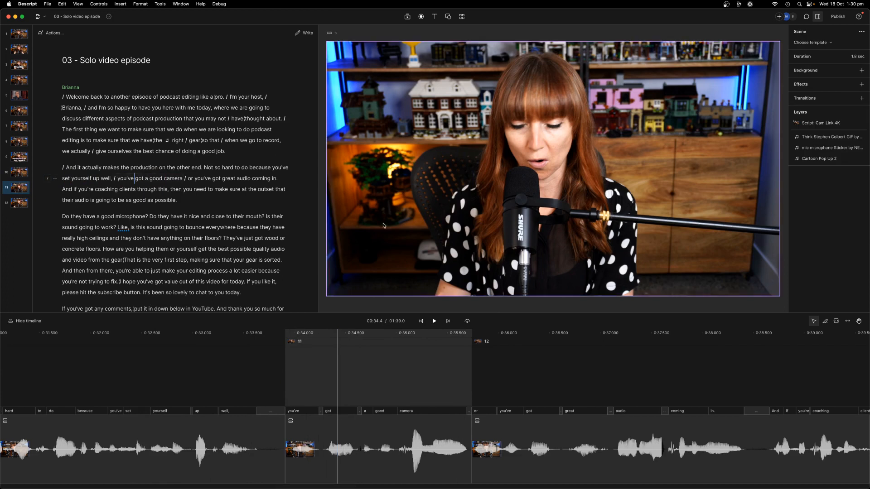
- Cover "you've got a good camera" with the stock close-up of a DSLR in a cameraman's hands, and play the scene
{"action": "left_click", "coordinate": [407, 18]}
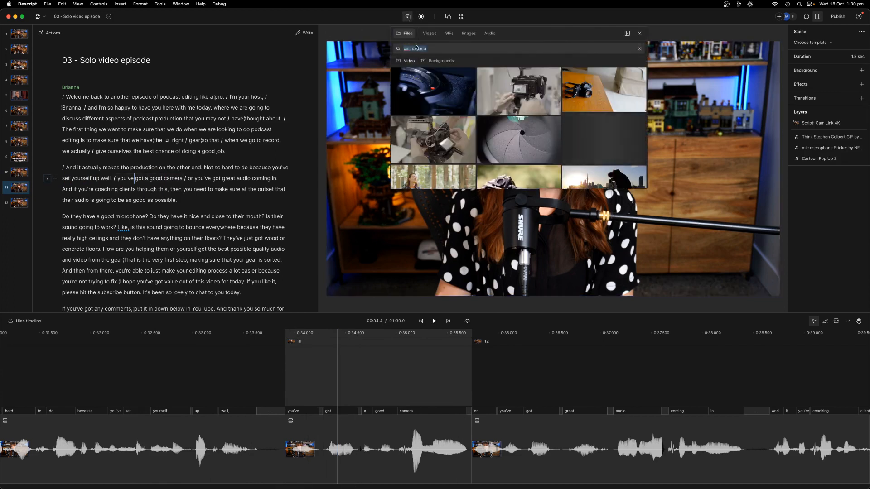
{"action": "left_click", "coordinate": [528, 97]}
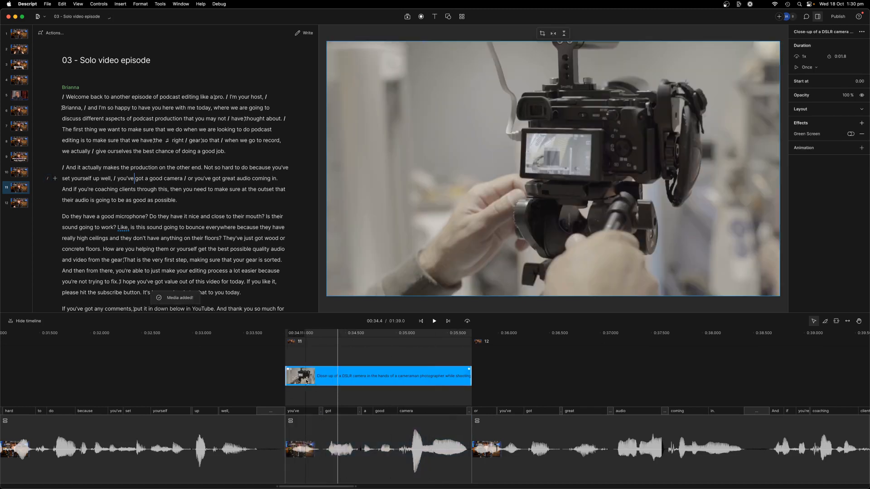
{"action": "left_click", "coordinate": [123, 351]}
{"action": "key", "text": "space"}
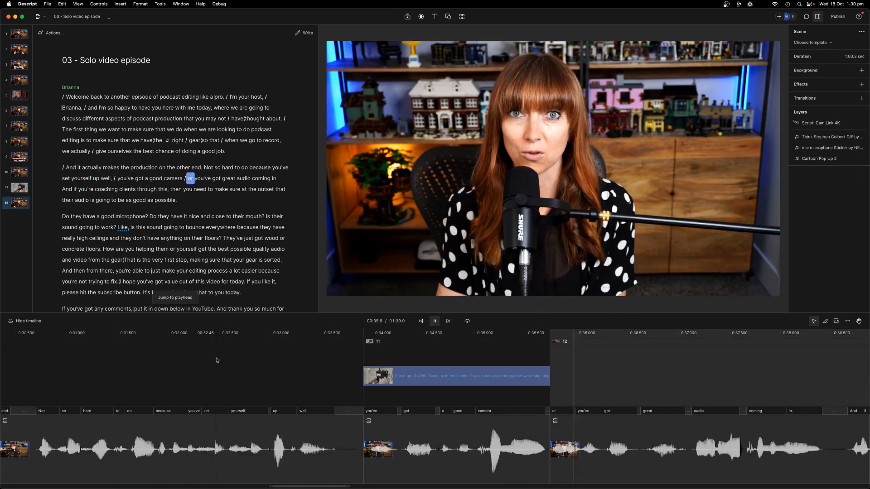
{"action": "left_click", "coordinate": [599, 460]}
- Look over the whole episode timeline, and return to Descript from its pricing page in the browser
{"action": "scroll", "coordinate": [591, 447], "scroll_direction": "down", "scroll_amount": 10}
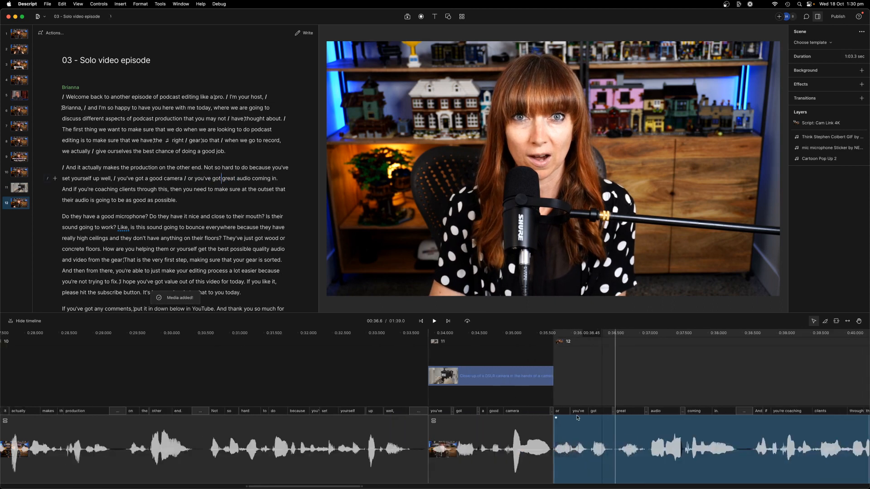
{"action": "scroll", "coordinate": [570, 389], "scroll_direction": "down", "scroll_amount": 3}
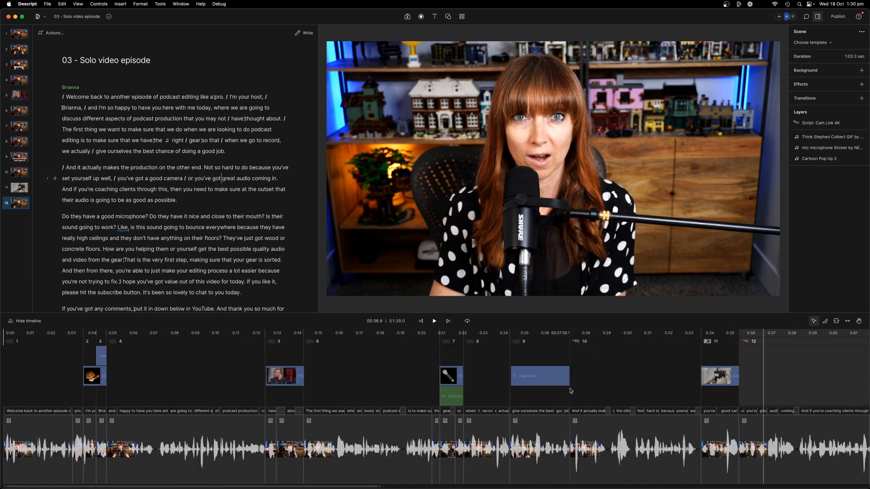
{"action": "scroll", "coordinate": [584, 393], "scroll_direction": "down", "scroll_amount": 3}
{"action": "scroll", "coordinate": [596, 405], "scroll_direction": "down", "scroll_amount": 2}
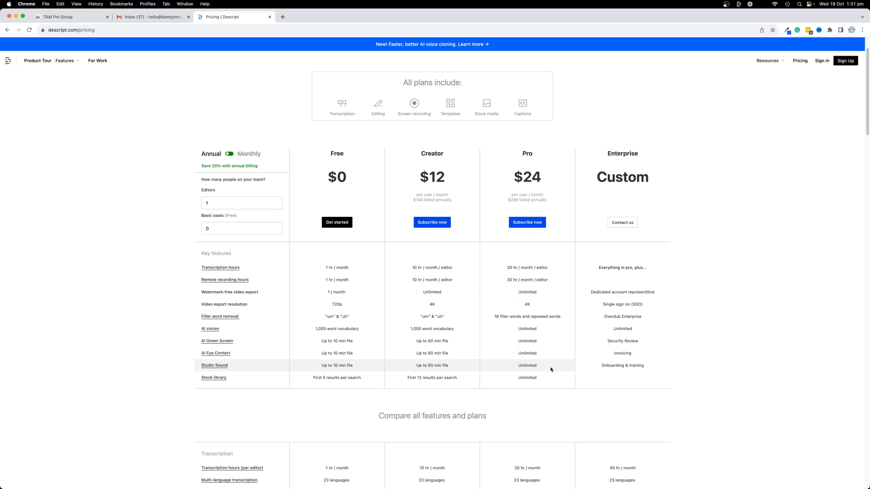
{"action": "mouse_move", "coordinate": [562, 488]}
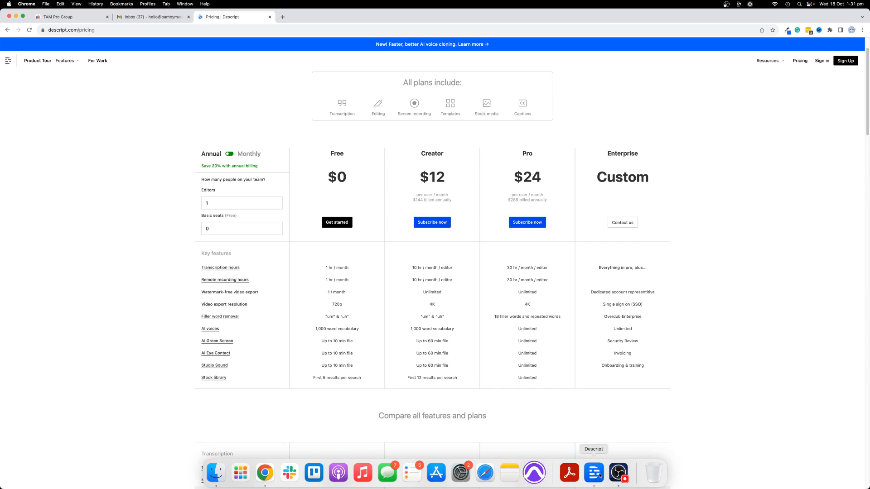
{"action": "left_click", "coordinate": [599, 475]}
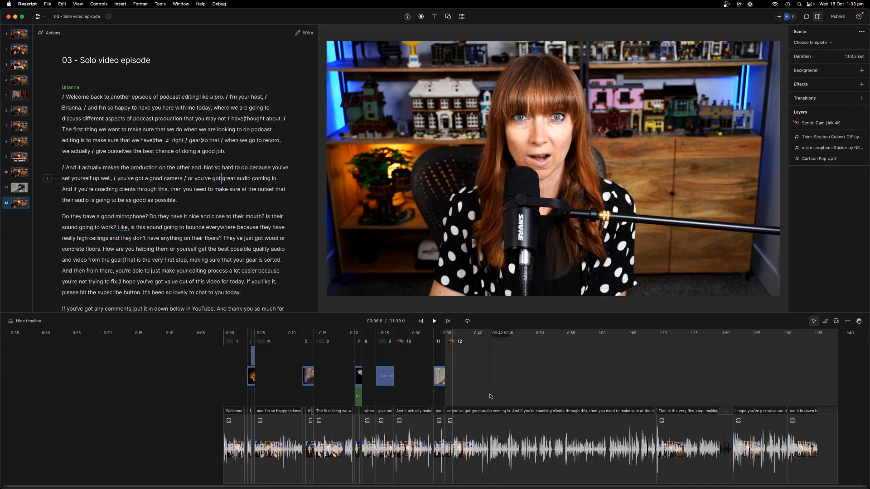